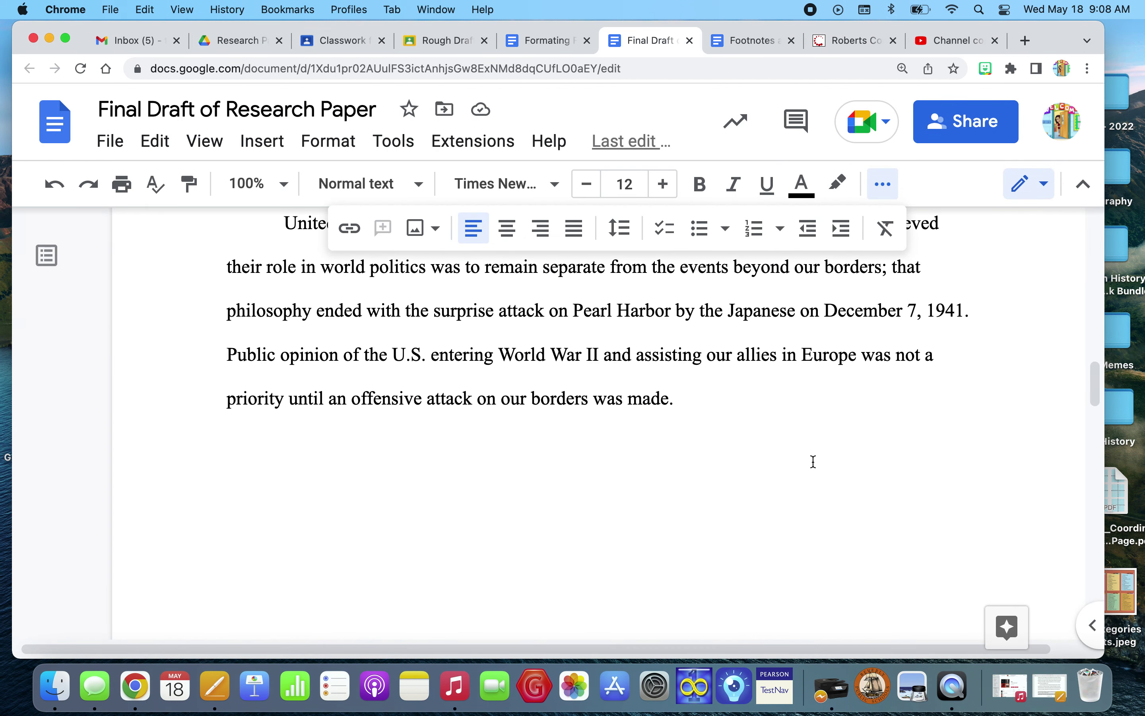
- Scroll through the Formatting guide, then switch to the Final Draft of Research Paper
scroll(814, 461, up, 8)
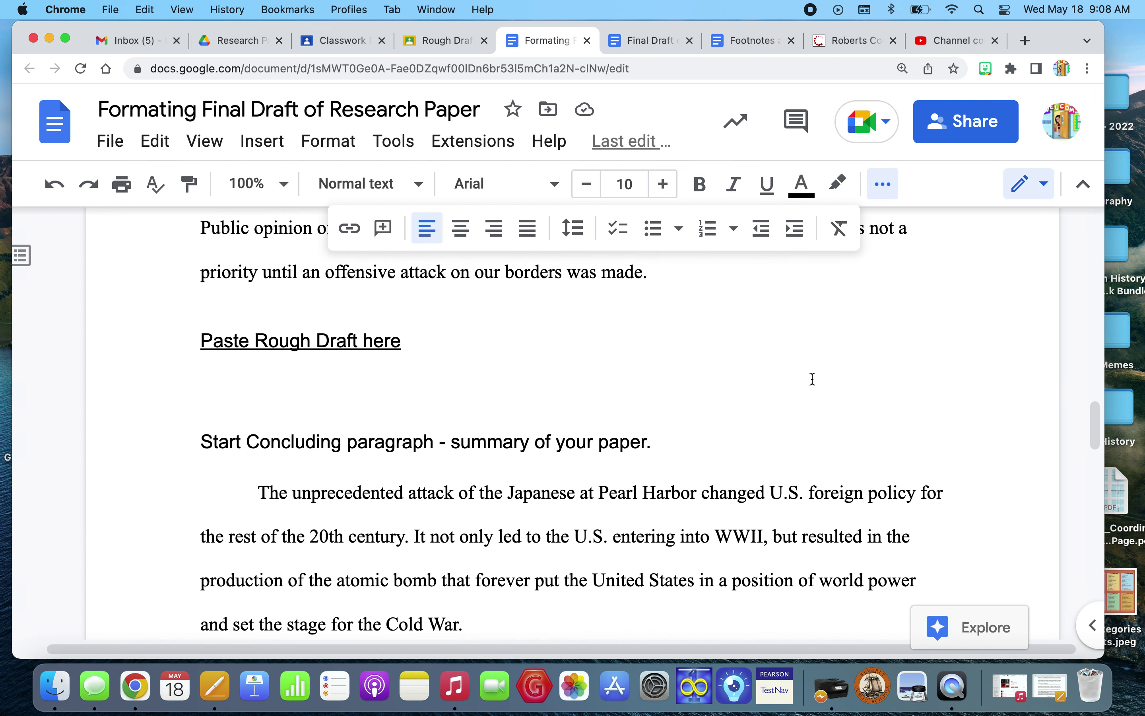
scroll(812, 379, up, 3)
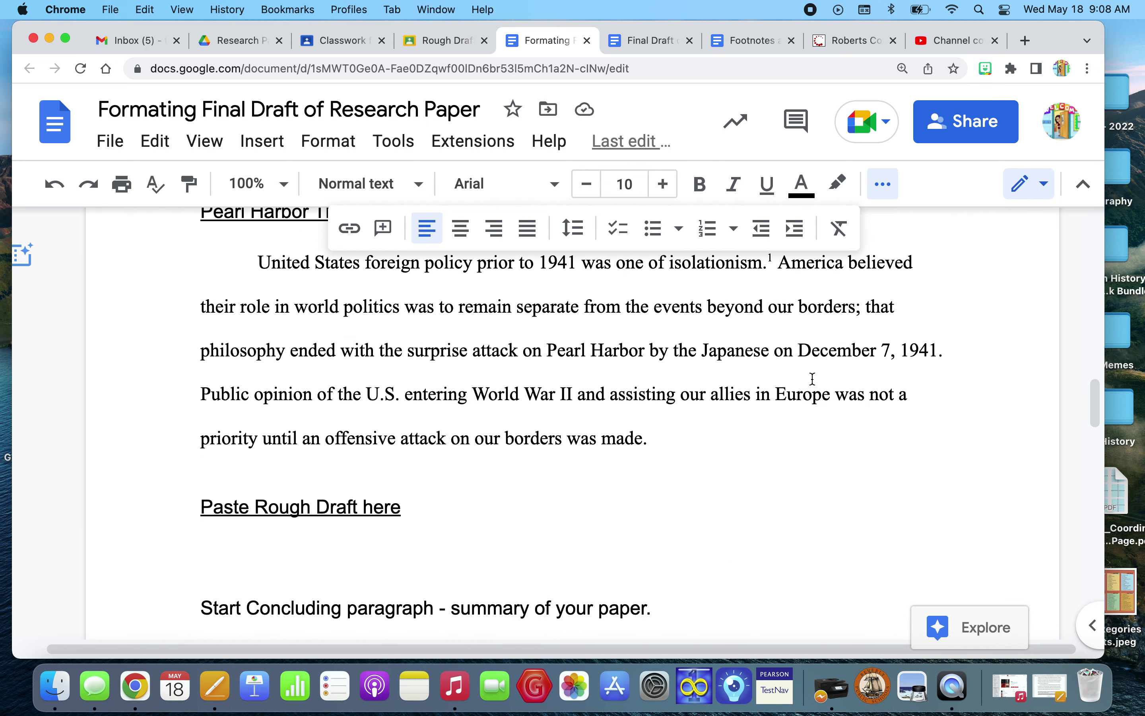
scroll(813, 378, up, 1)
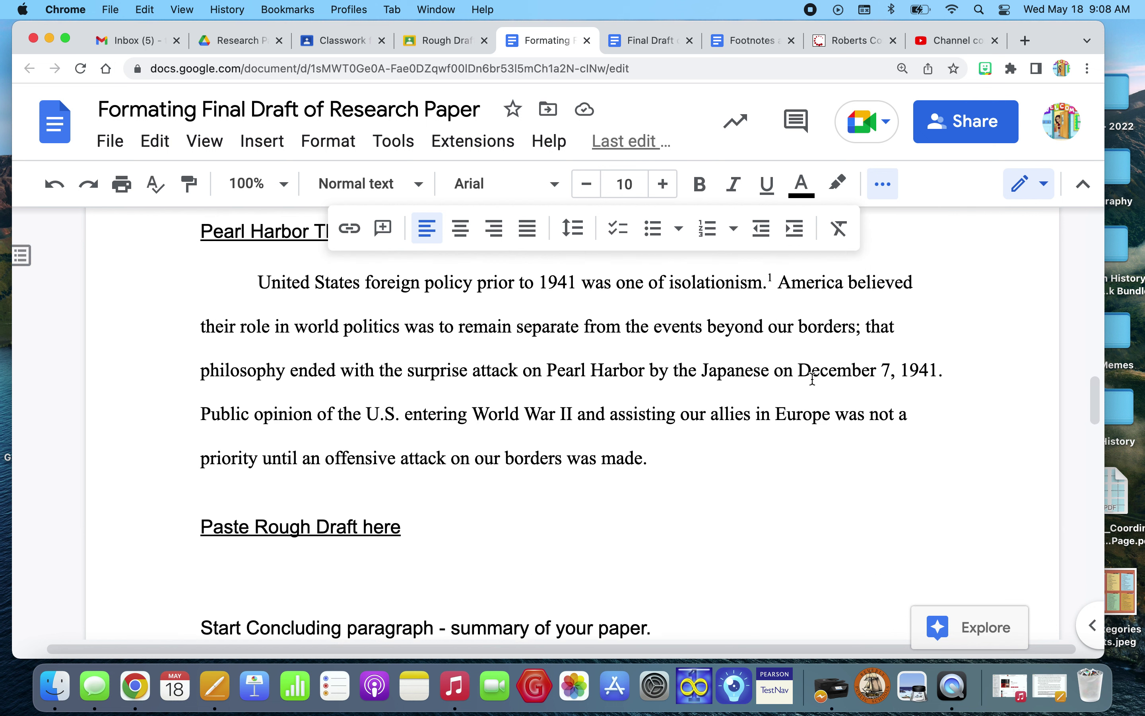
scroll(813, 379, up, 3)
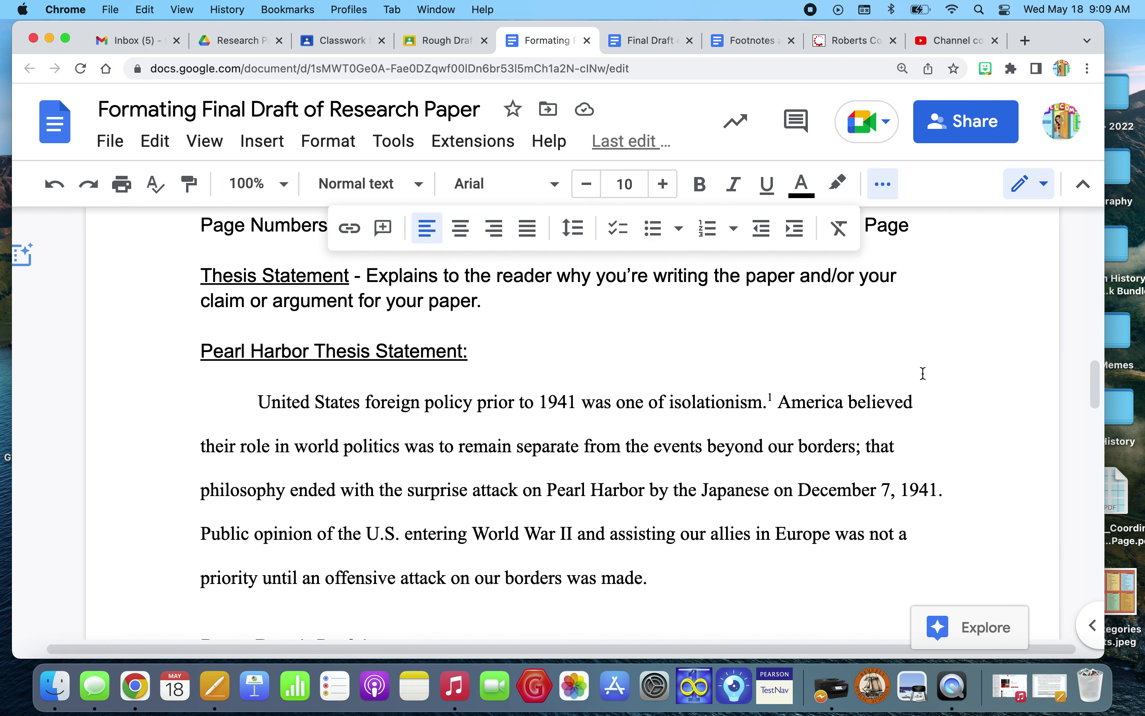
scroll(956, 428, down, 6)
scroll(957, 428, down, 4)
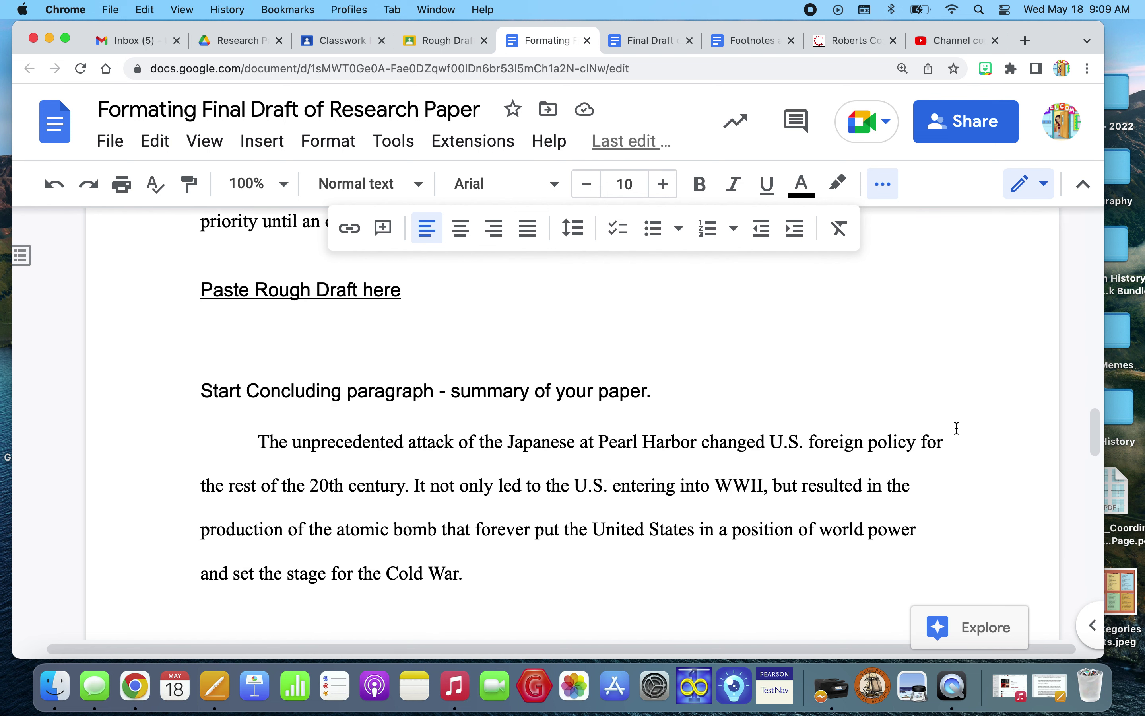
scroll(957, 428, down, 1)
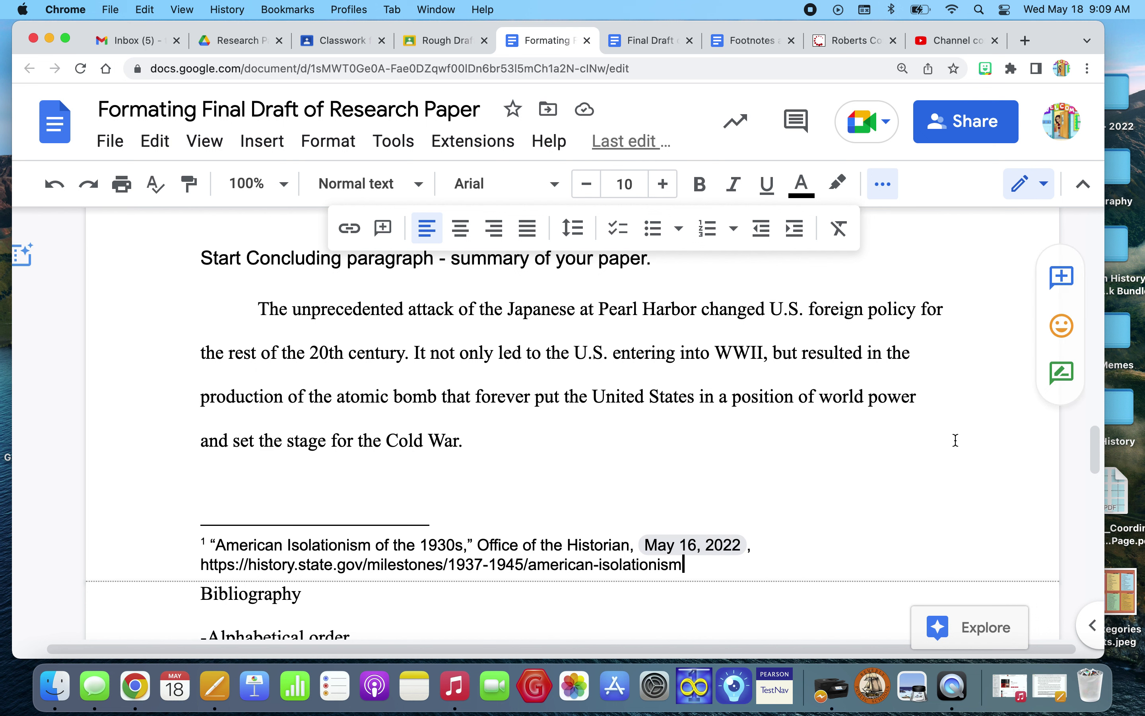
click(662, 46)
- Restore the minimized Pearl Harbor Research Paper in Pages over the final draft
scroll(861, 461, down, 10)
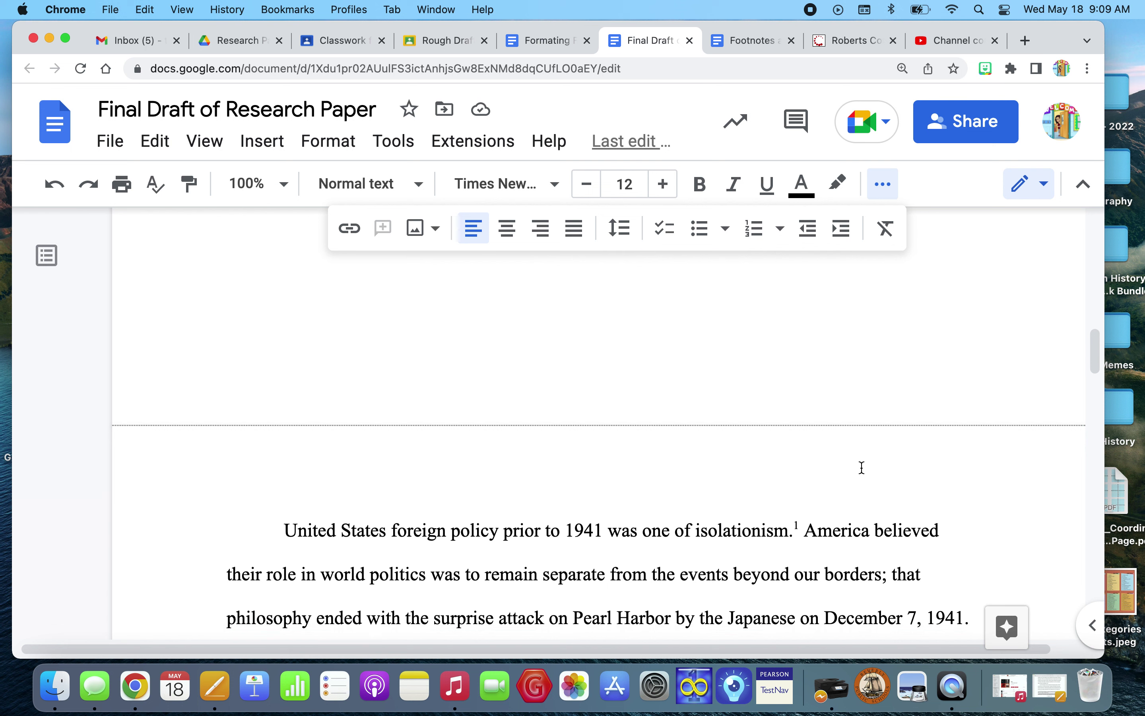
scroll(862, 468, up, 15)
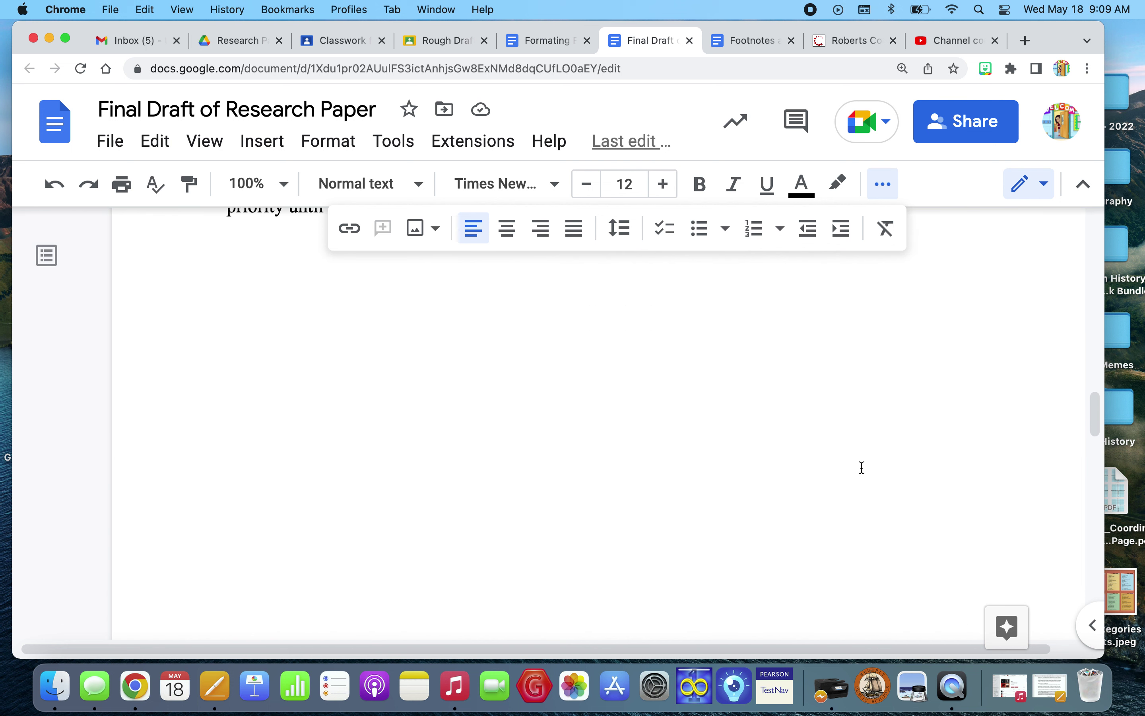
scroll(981, 565, down, 5)
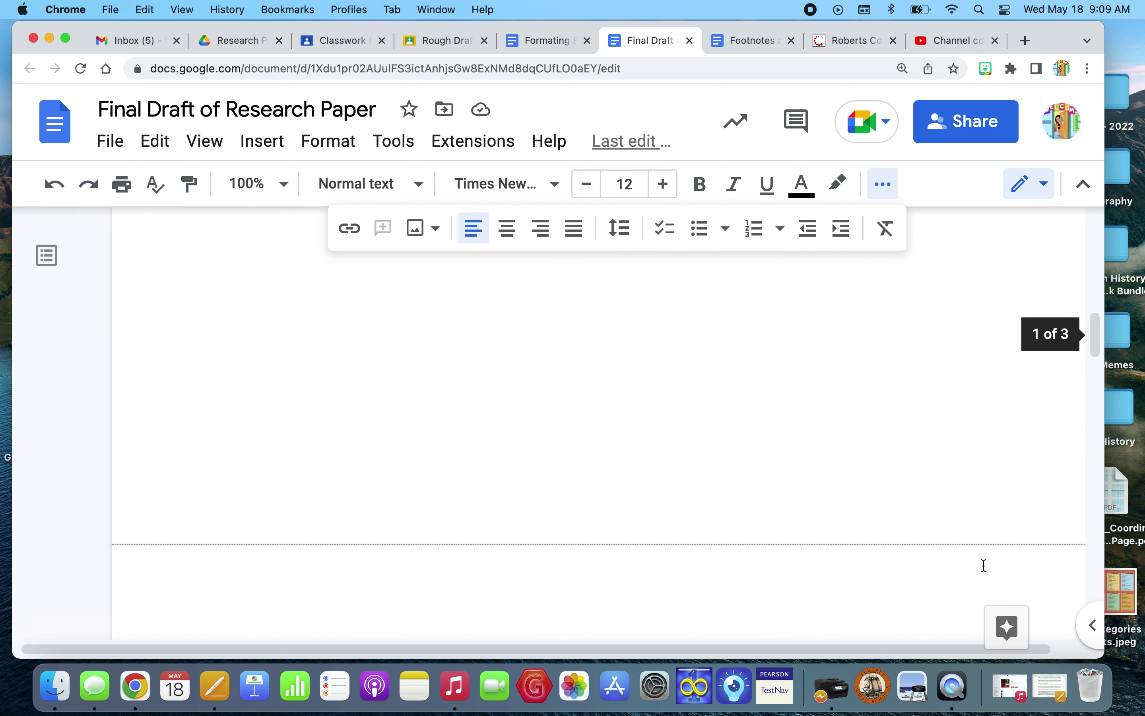
click(1052, 687)
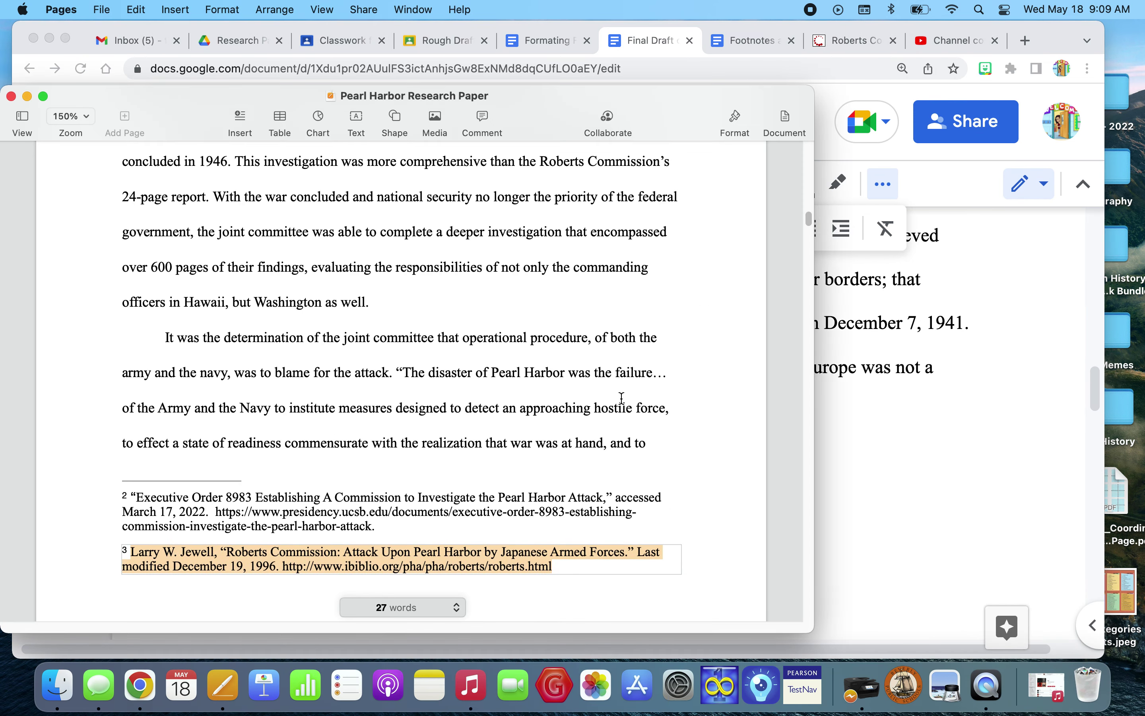
- On page 3, add a period after 'imminence of hostilities' before the closing quotation mark
scroll(625, 417, up, 1)
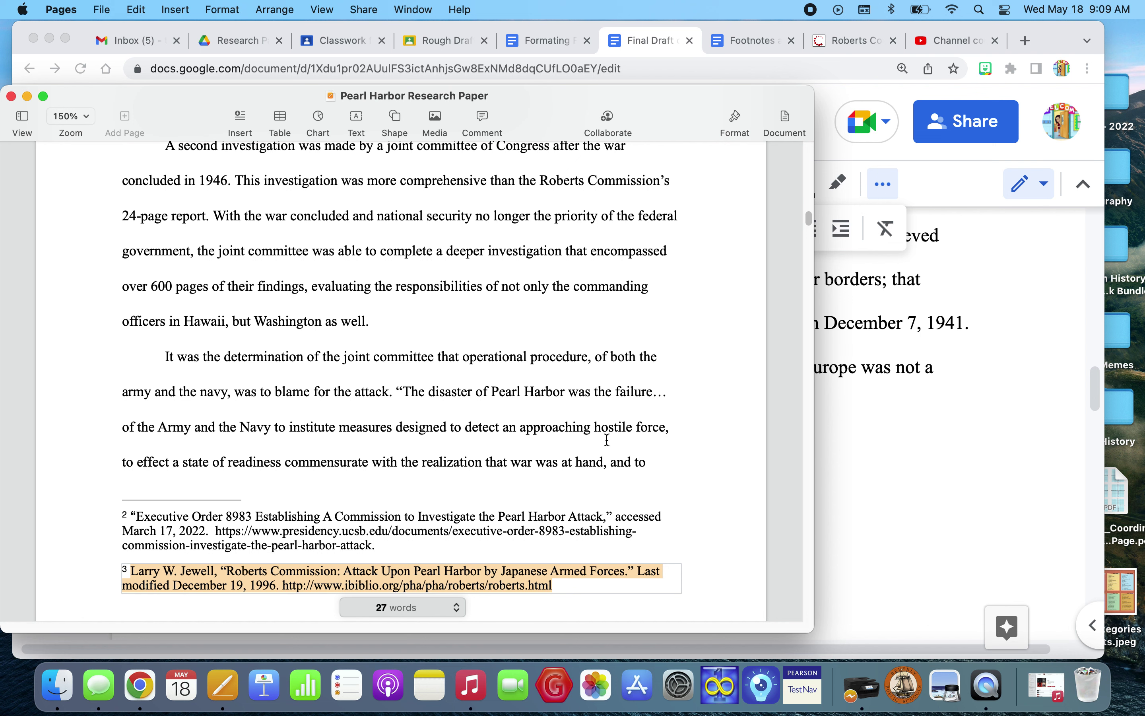
scroll(608, 439, down, 10)
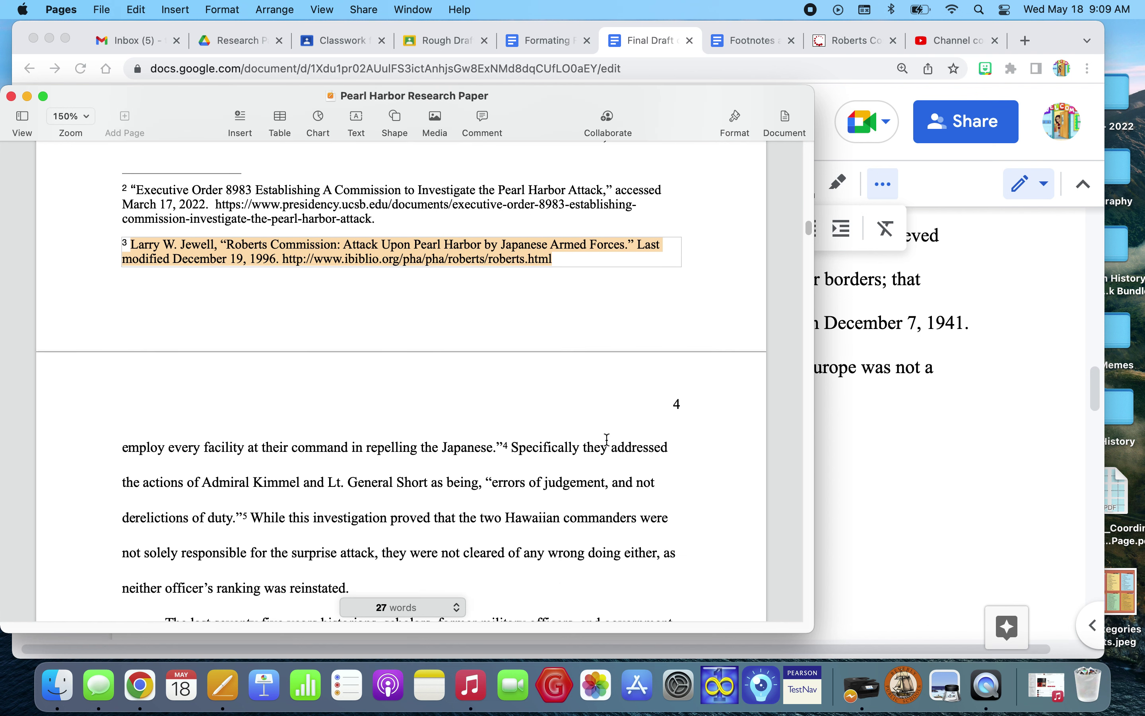
scroll(607, 439, up, 6)
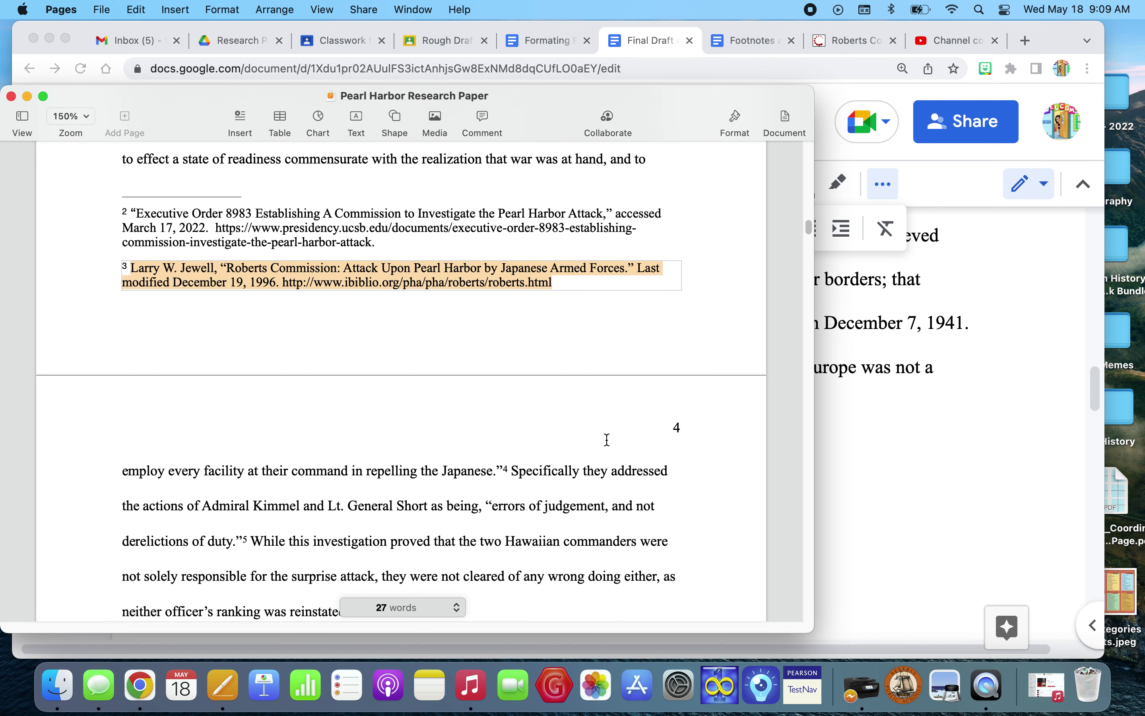
scroll(607, 439, up, 3)
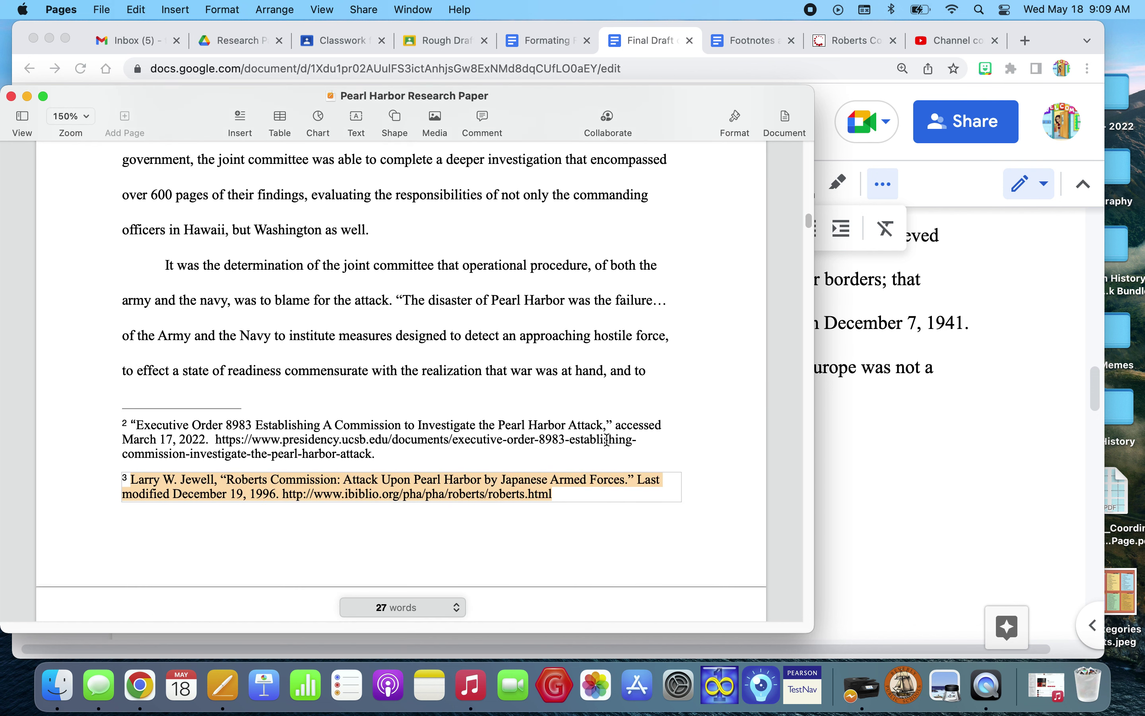
scroll(608, 439, up, 4)
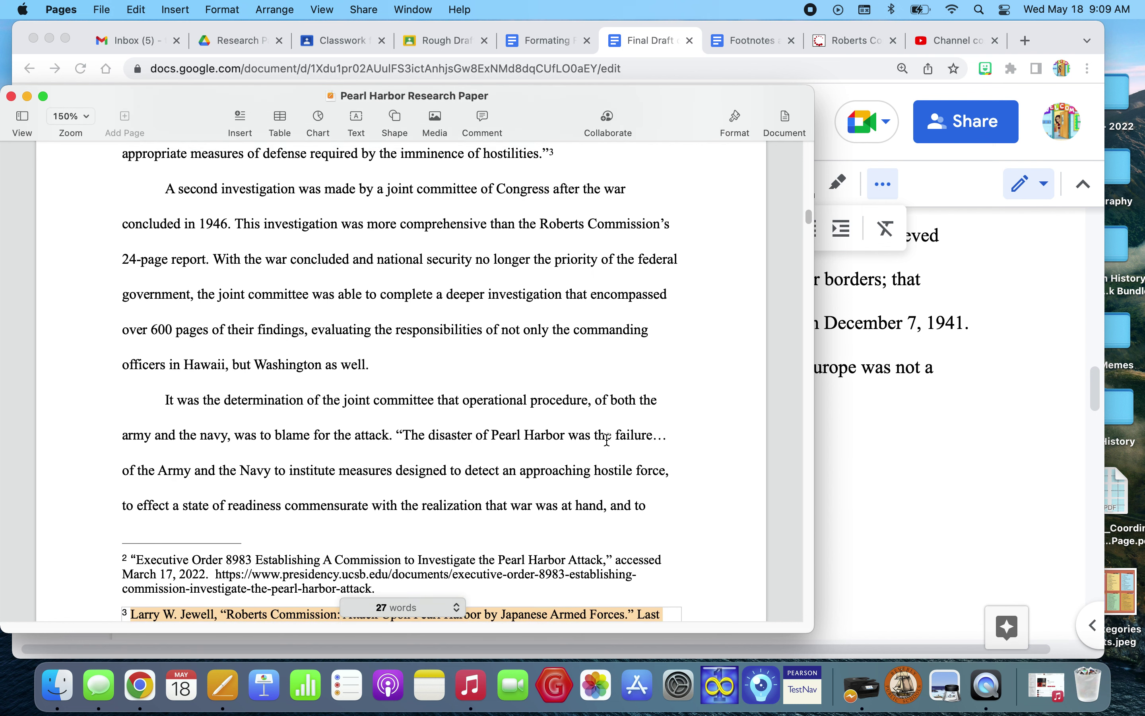
scroll(608, 439, up, 6)
scroll(607, 439, up, 6)
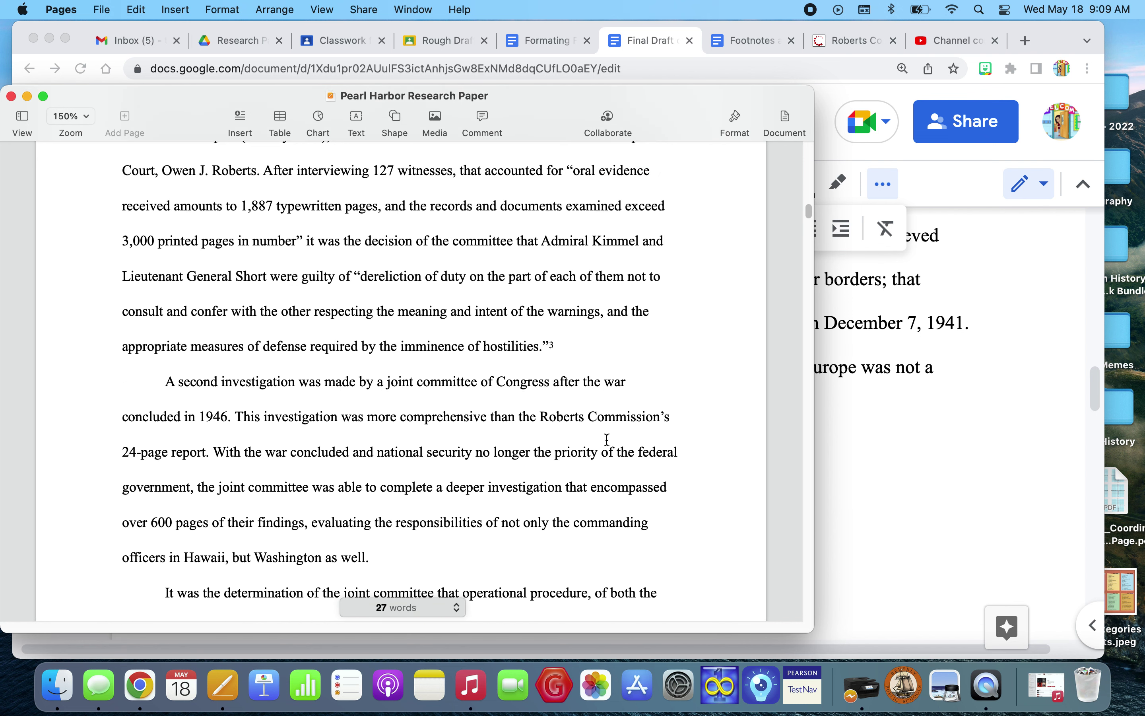
scroll(608, 439, up, 1)
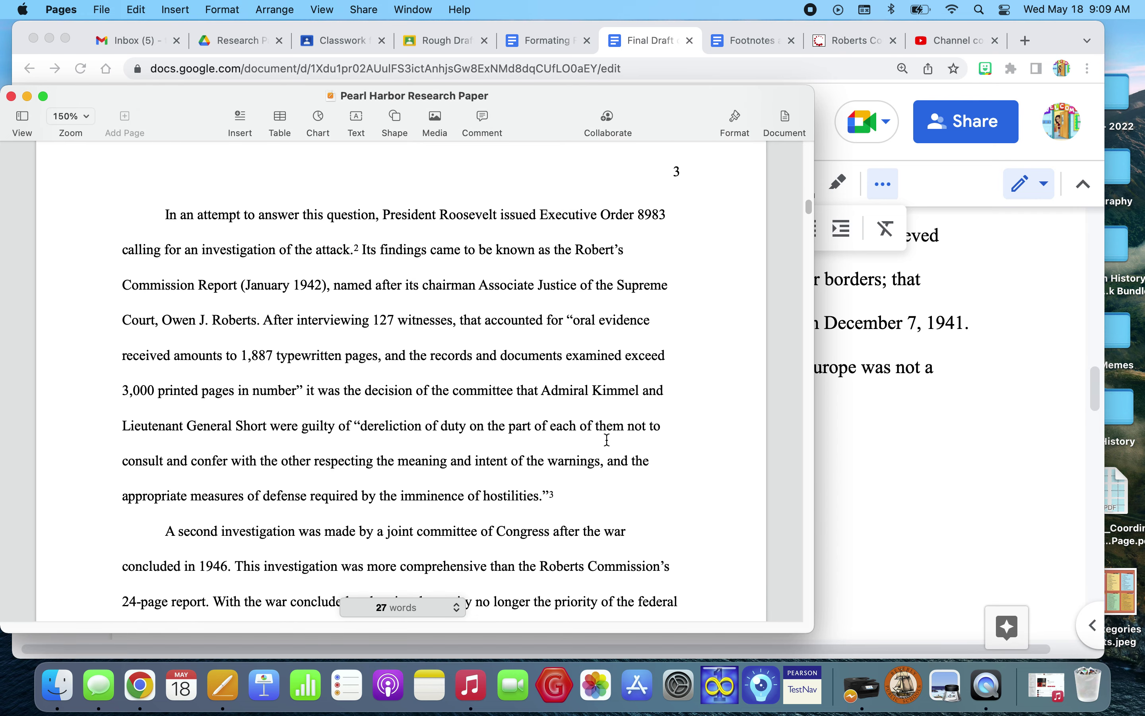
scroll(608, 440, down, 1)
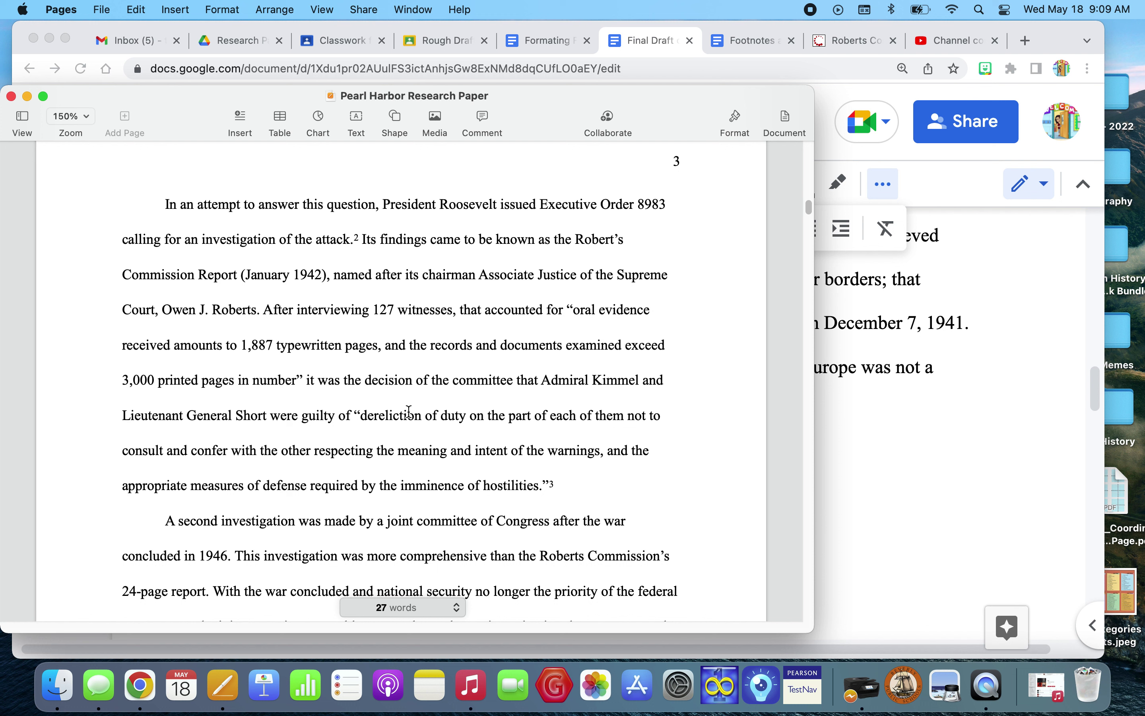
click(541, 487)
text(.)
- Insert an empty footnote 2 after 'was made.' in the Final Draft's thesis paragraph
click(913, 433)
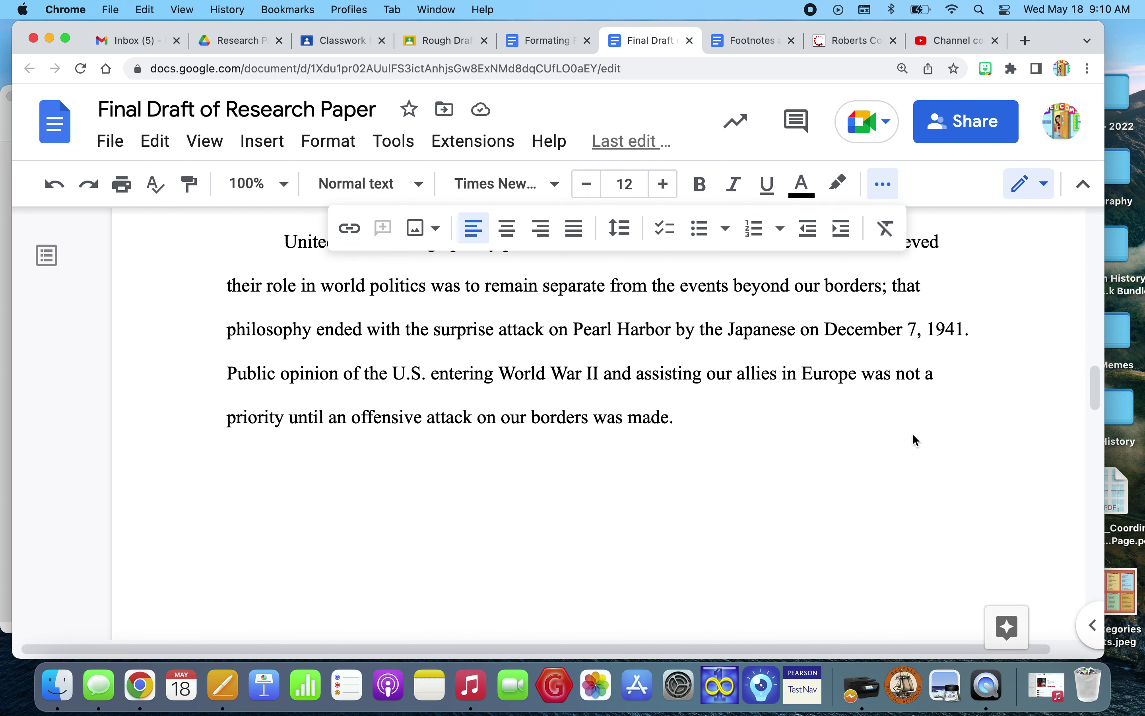
scroll(913, 433, up, 1)
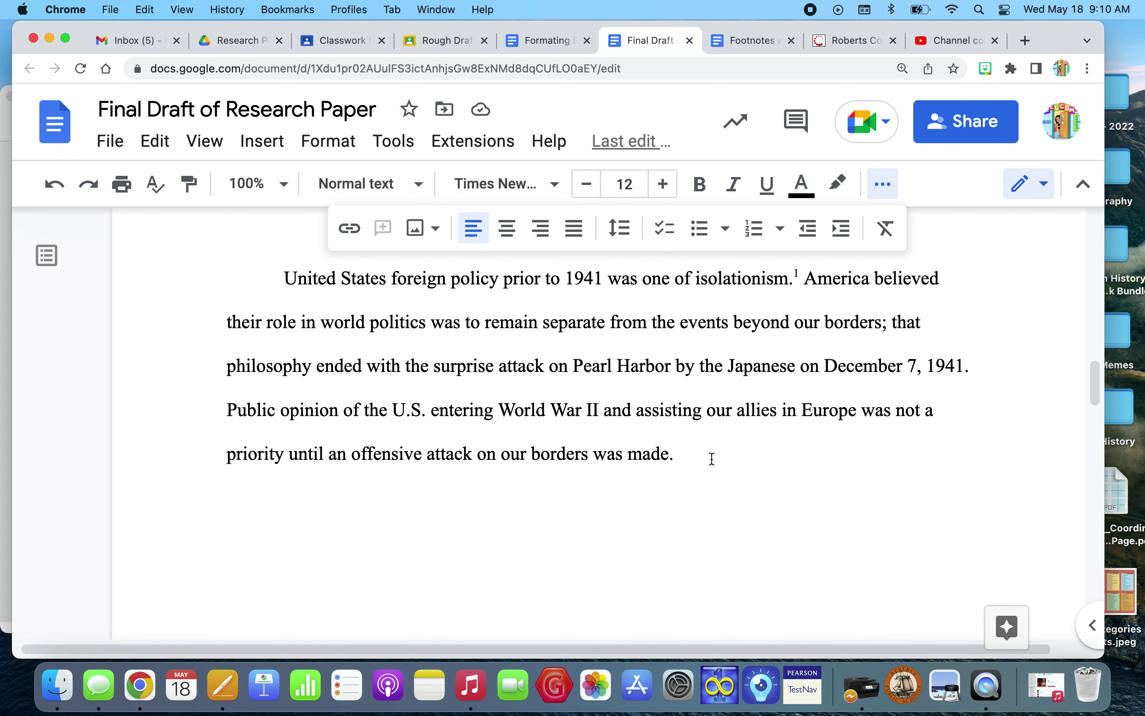
click(744, 469)
click(274, 148)
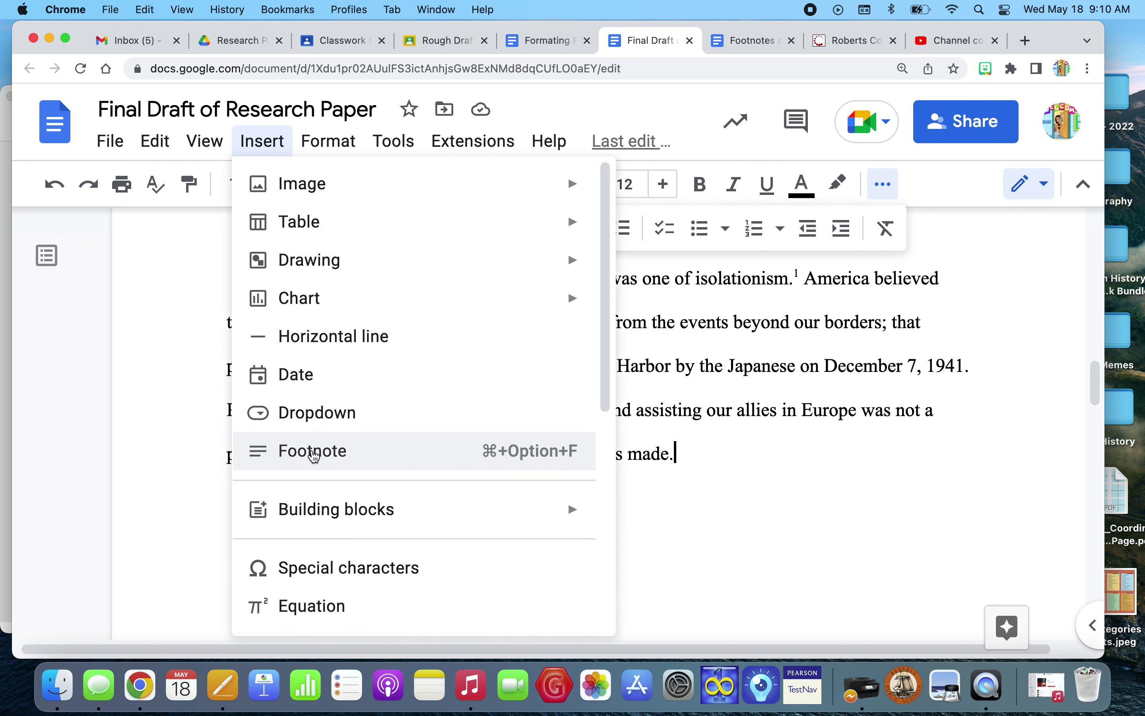
click(314, 452)
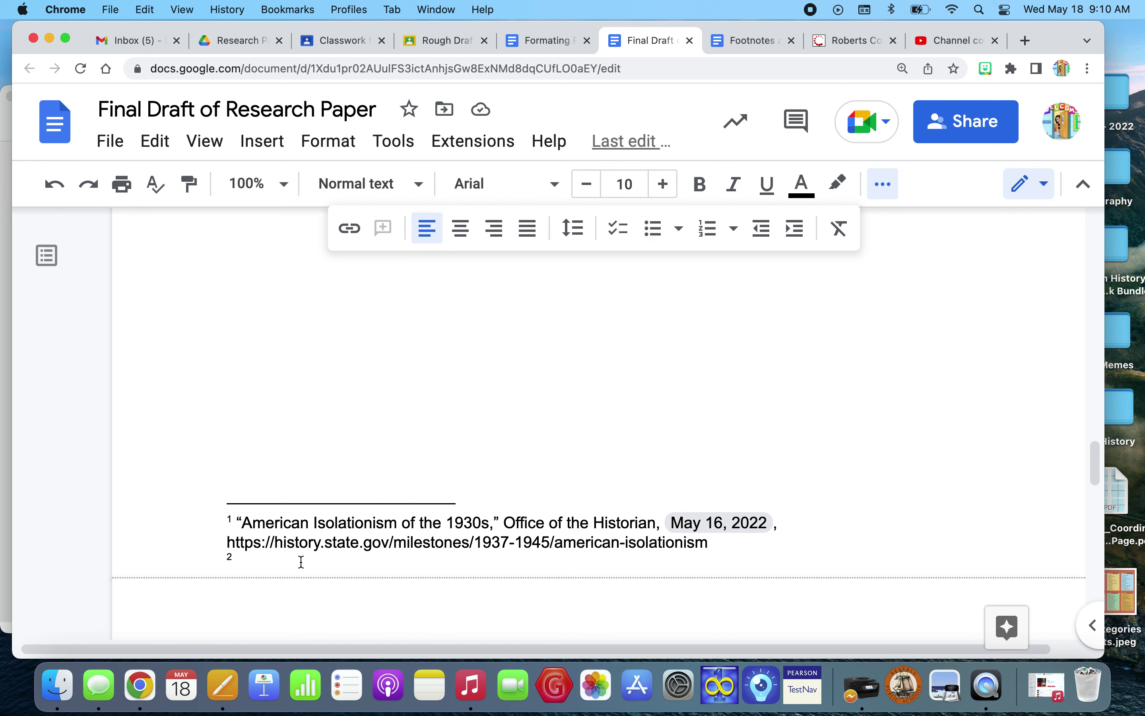
- On the Classwork page, find the Research Paper topic's Footnote and Bibliography Formatting item
click(346, 42)
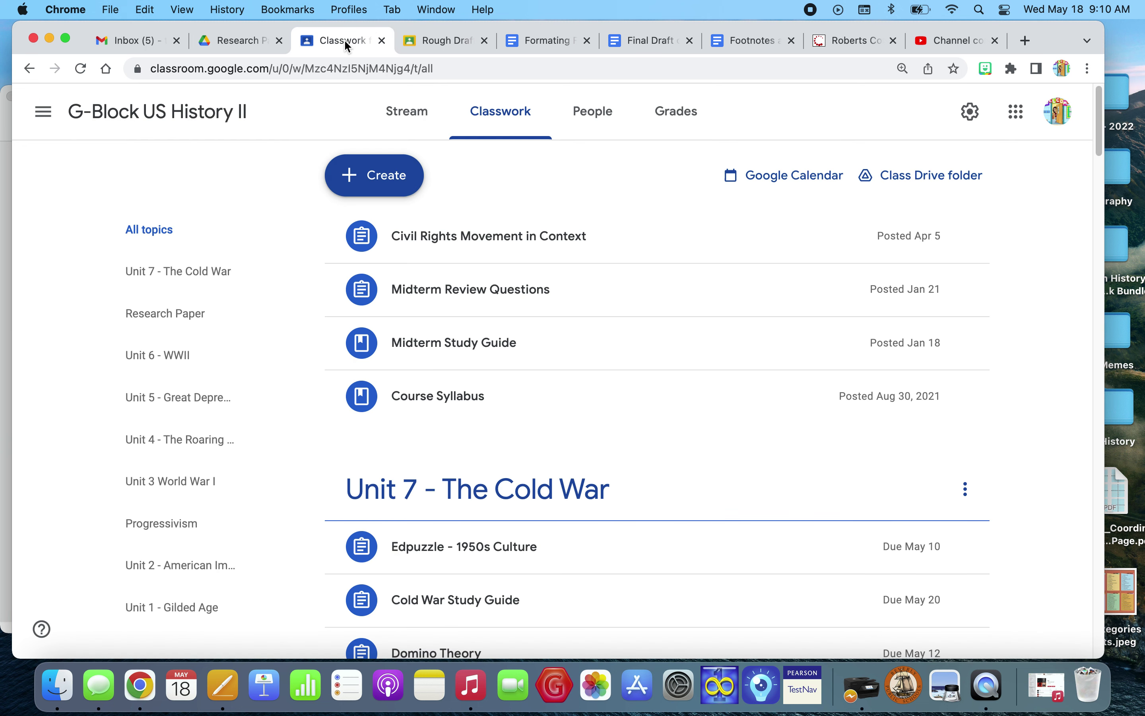
scroll(706, 407, down, 3)
scroll(706, 409, down, 10)
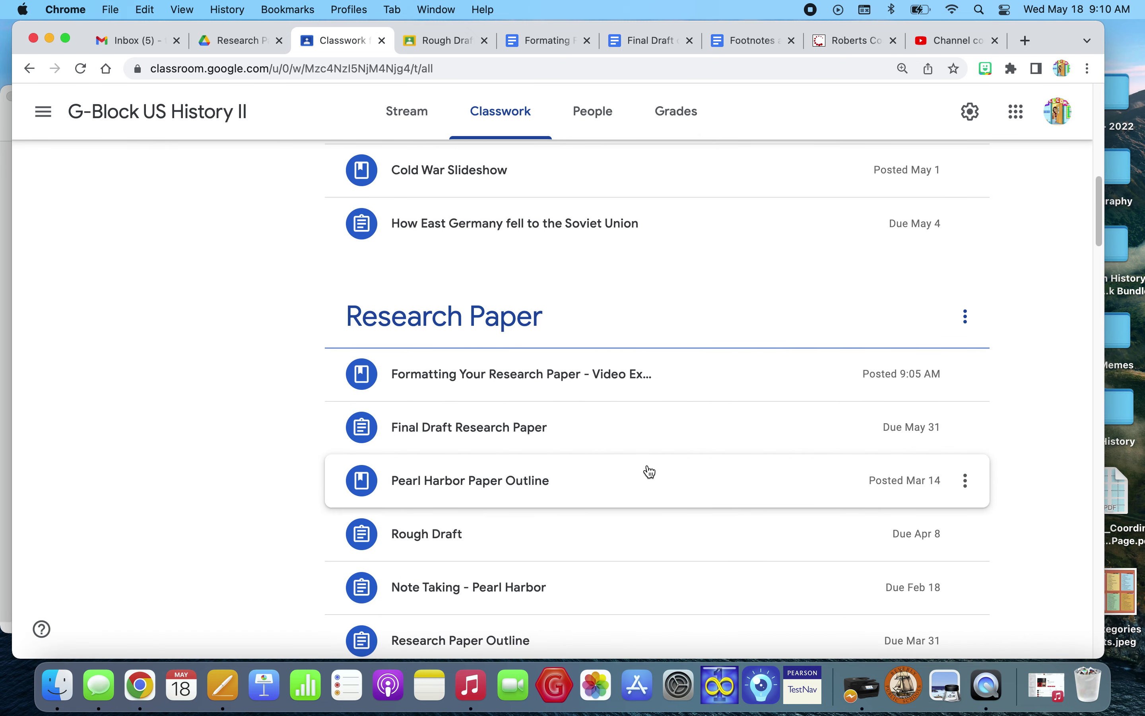
scroll(646, 470, down, 1)
scroll(650, 471, down, 3)
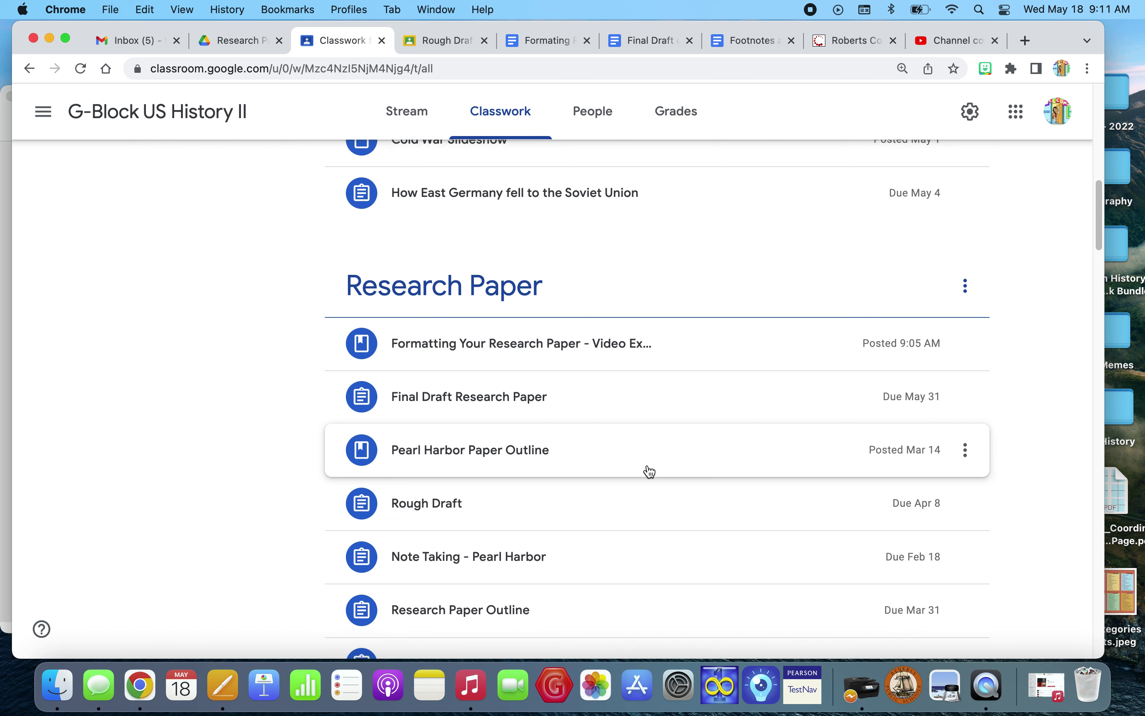
scroll(649, 471, down, 3)
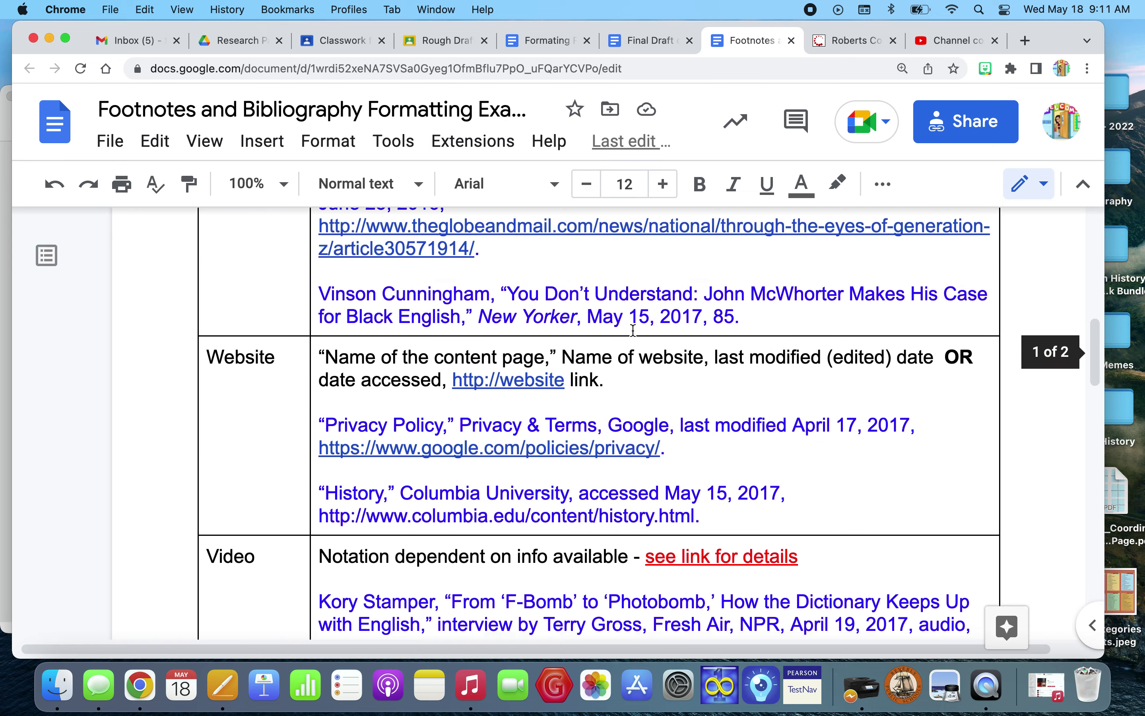
scroll(633, 330, up, 10)
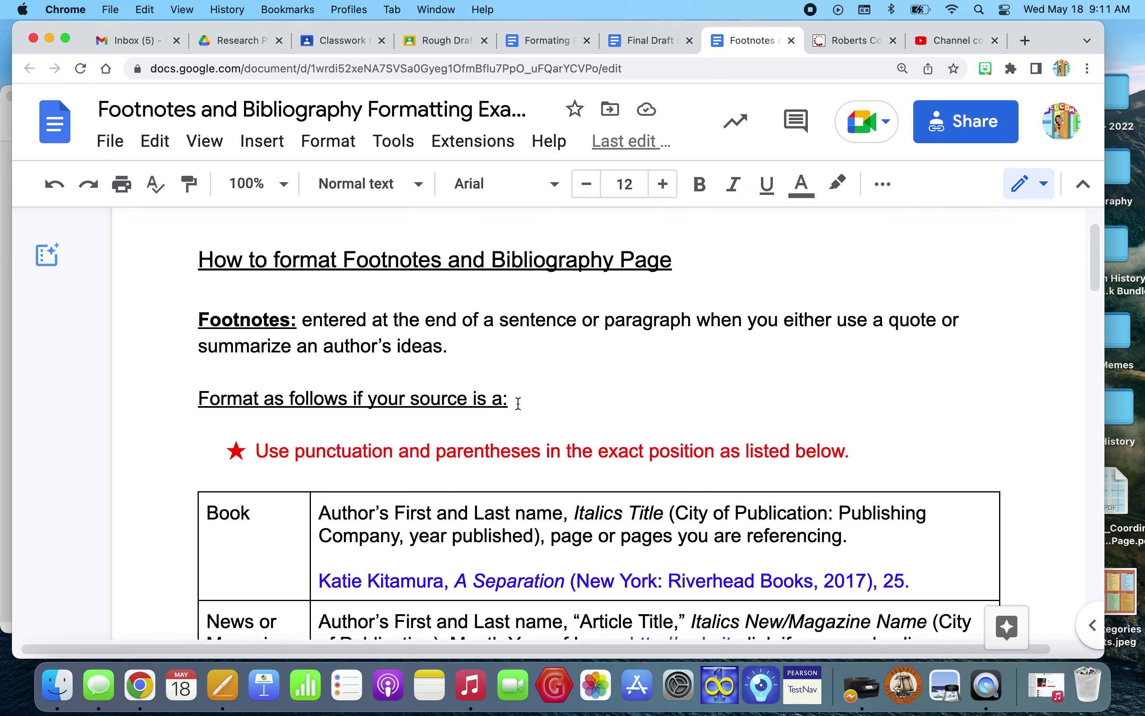
scroll(604, 403, down, 8)
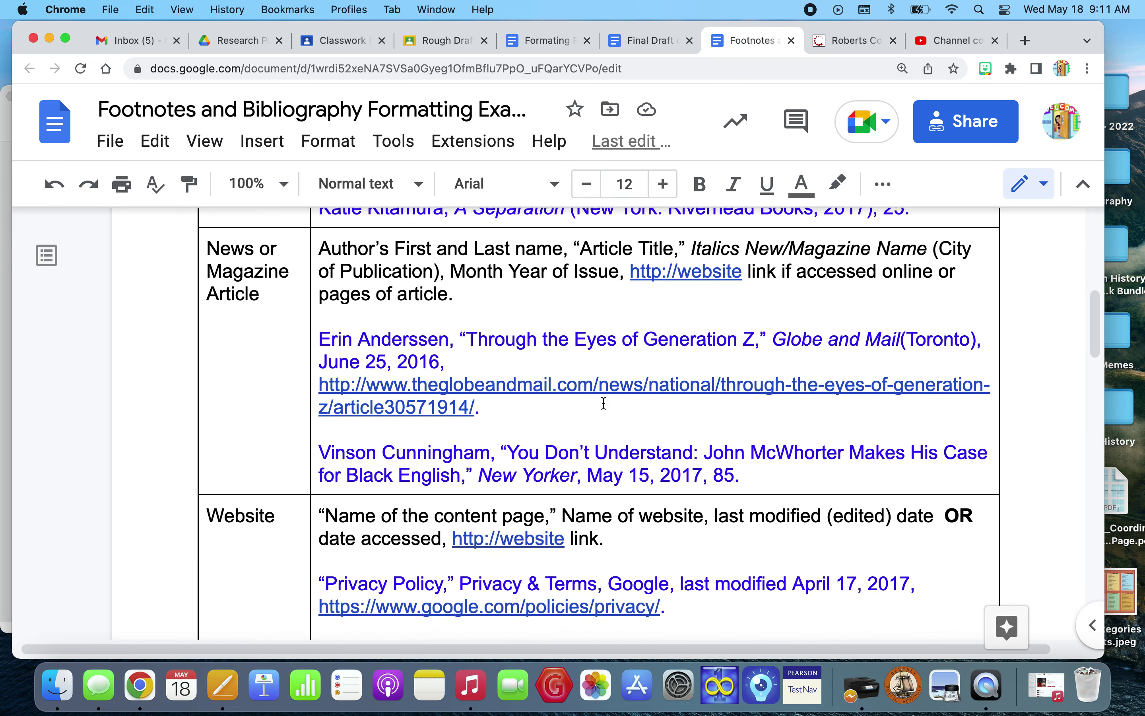
scroll(604, 403, up, 3)
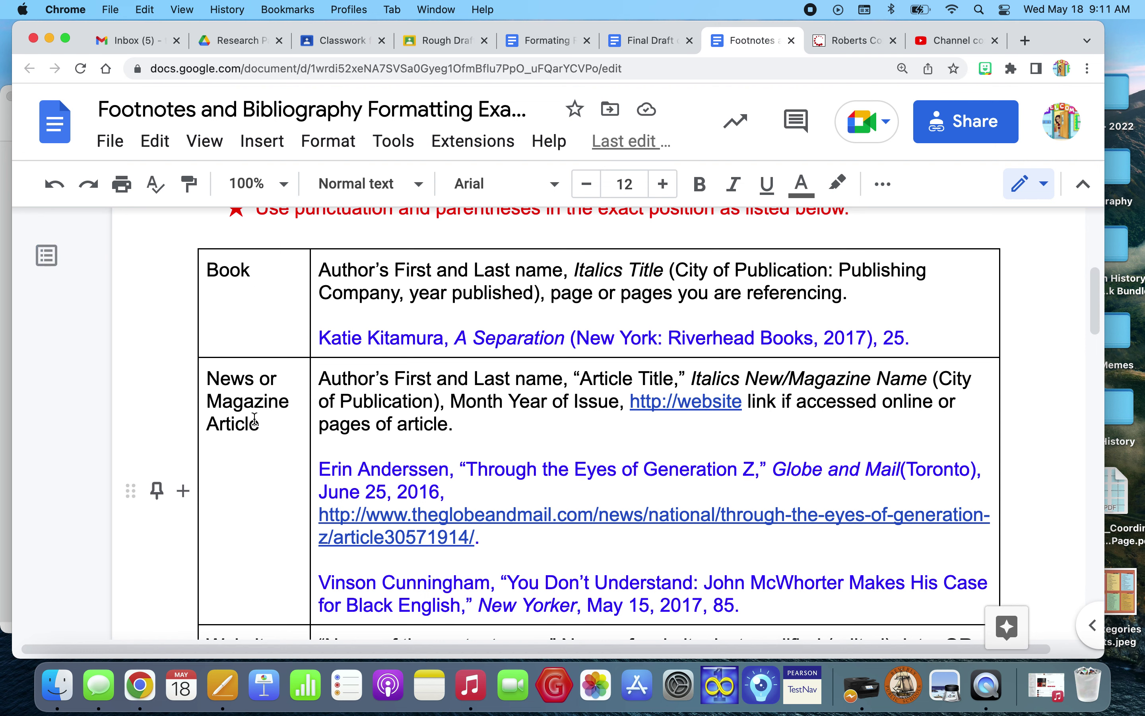
scroll(264, 422, down, 3)
scroll(265, 422, down, 10)
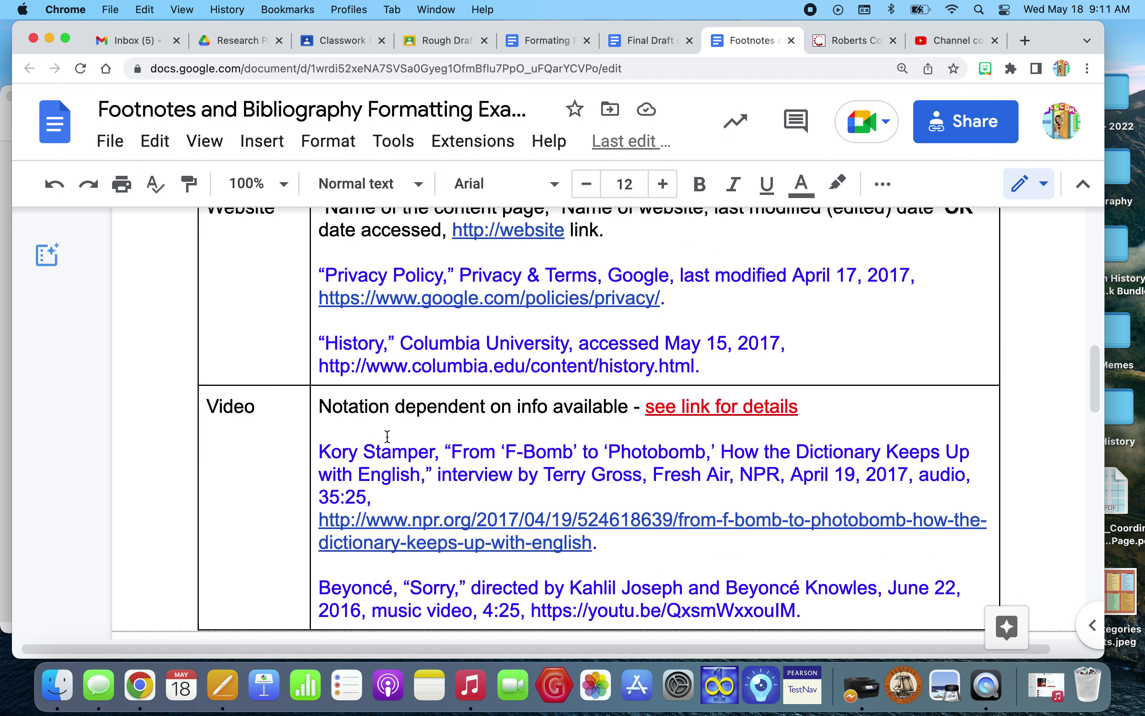
scroll(387, 436, up, 3)
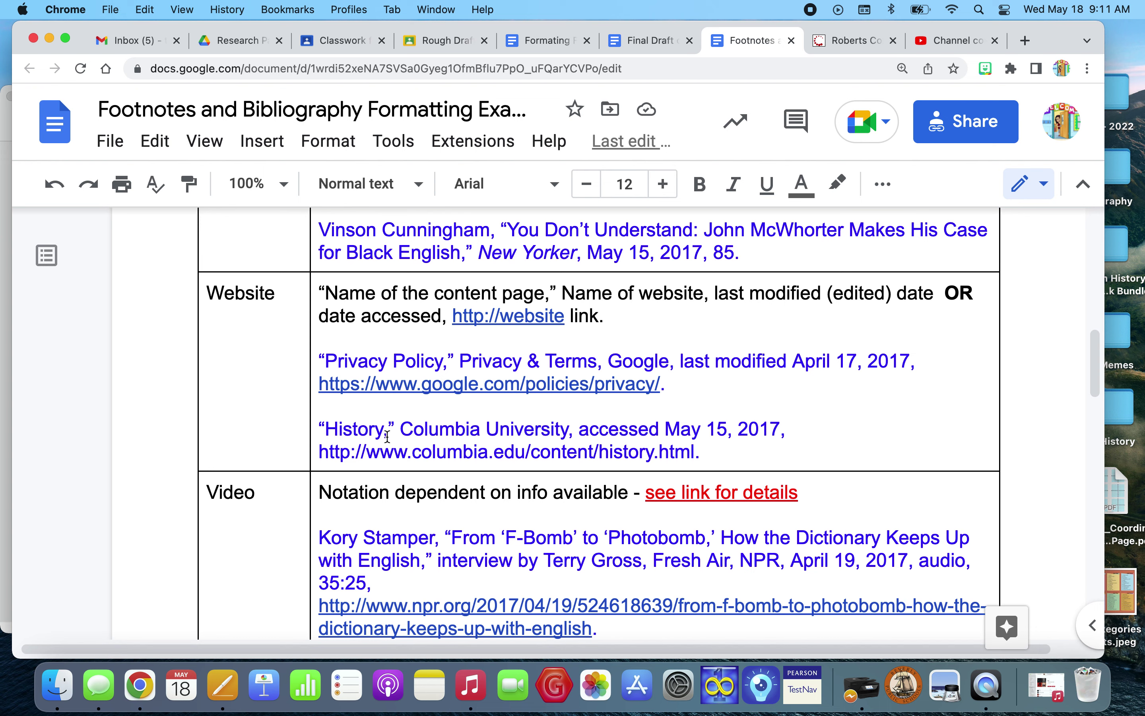
scroll(387, 436, up, 2)
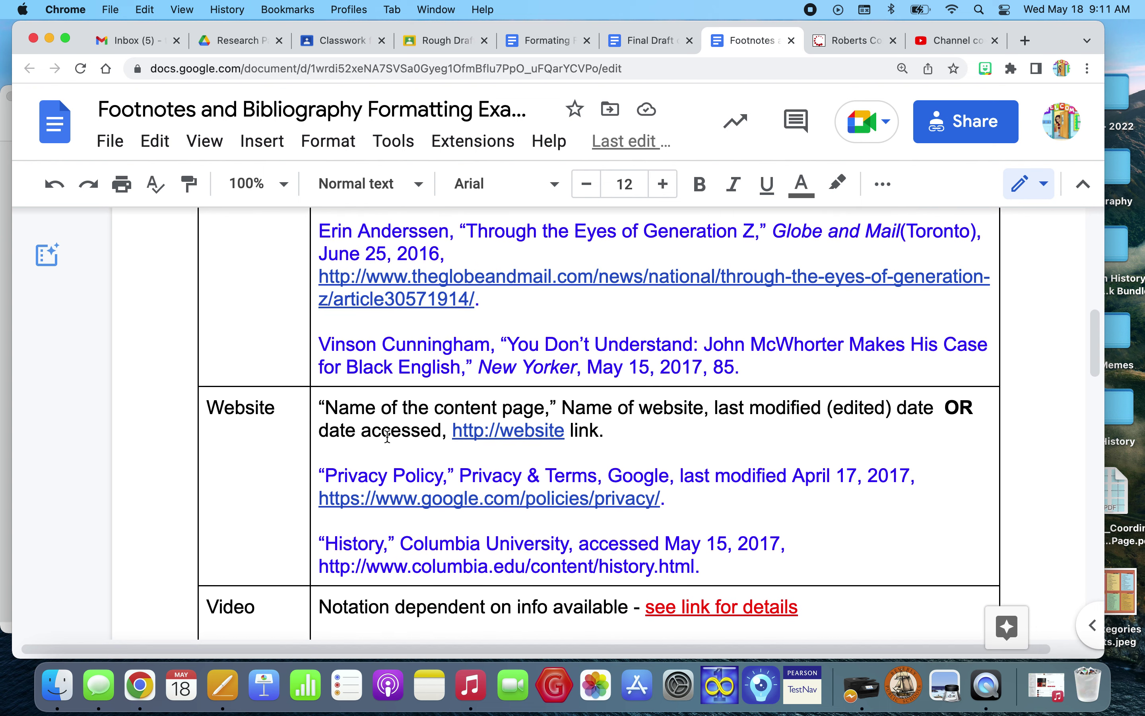
scroll(387, 436, down, 5)
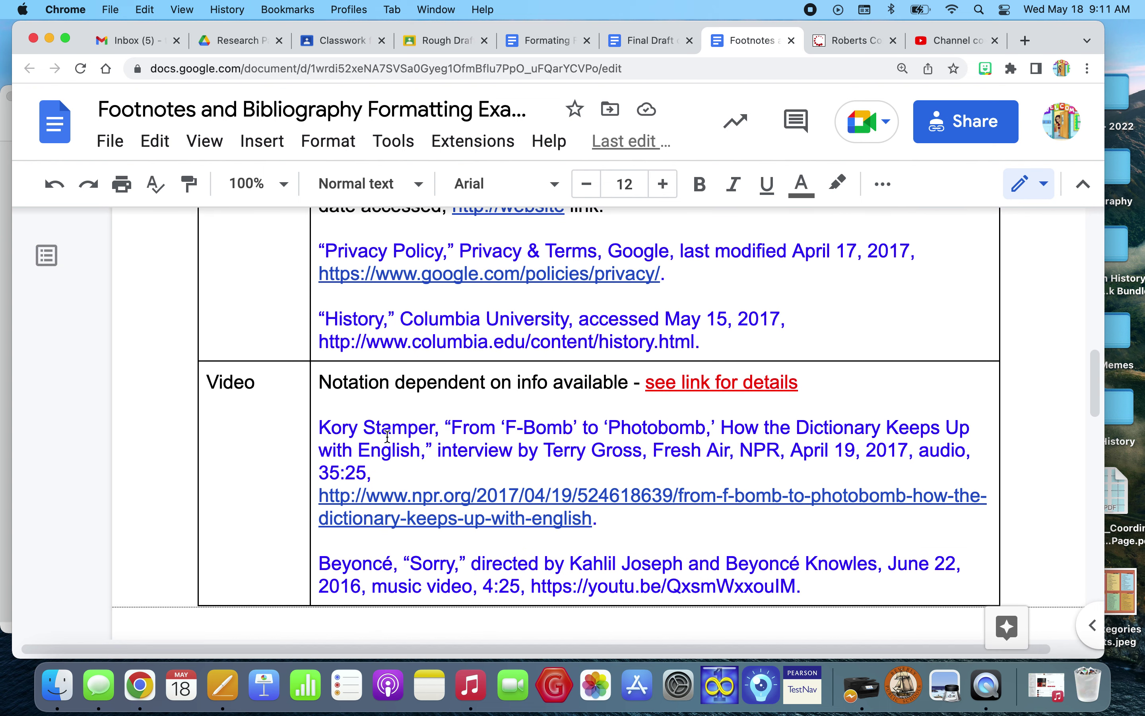
scroll(387, 436, up, 15)
scroll(387, 436, down, 20)
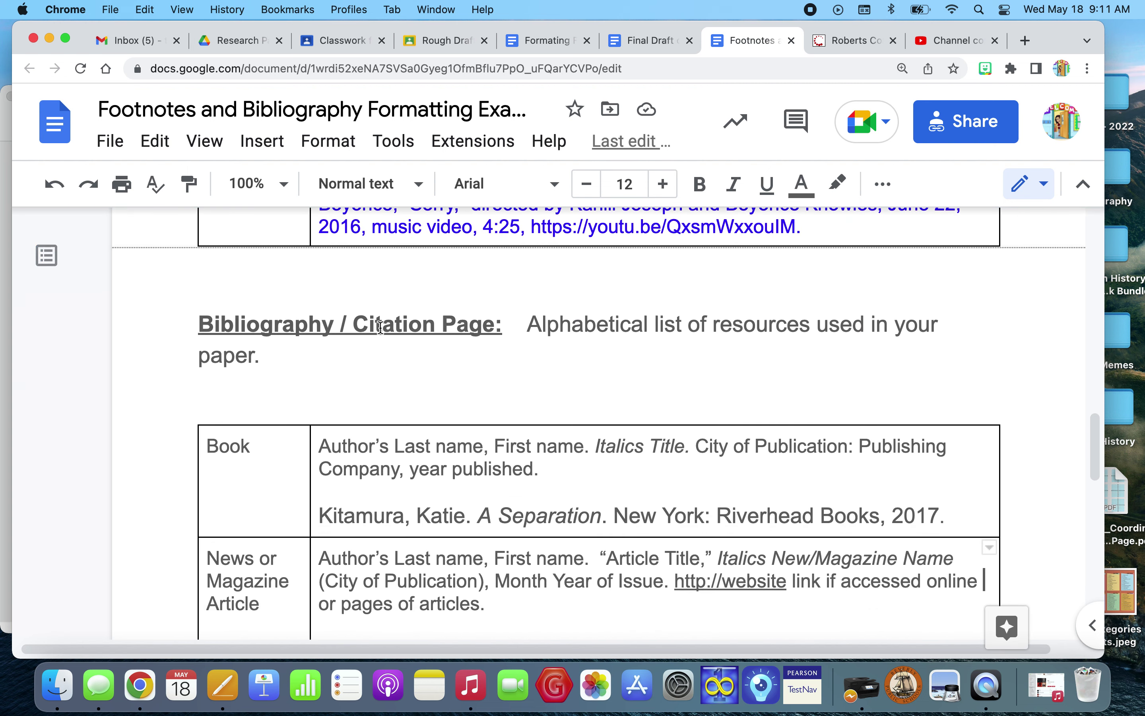
scroll(443, 478, down, 3)
scroll(442, 478, down, 1)
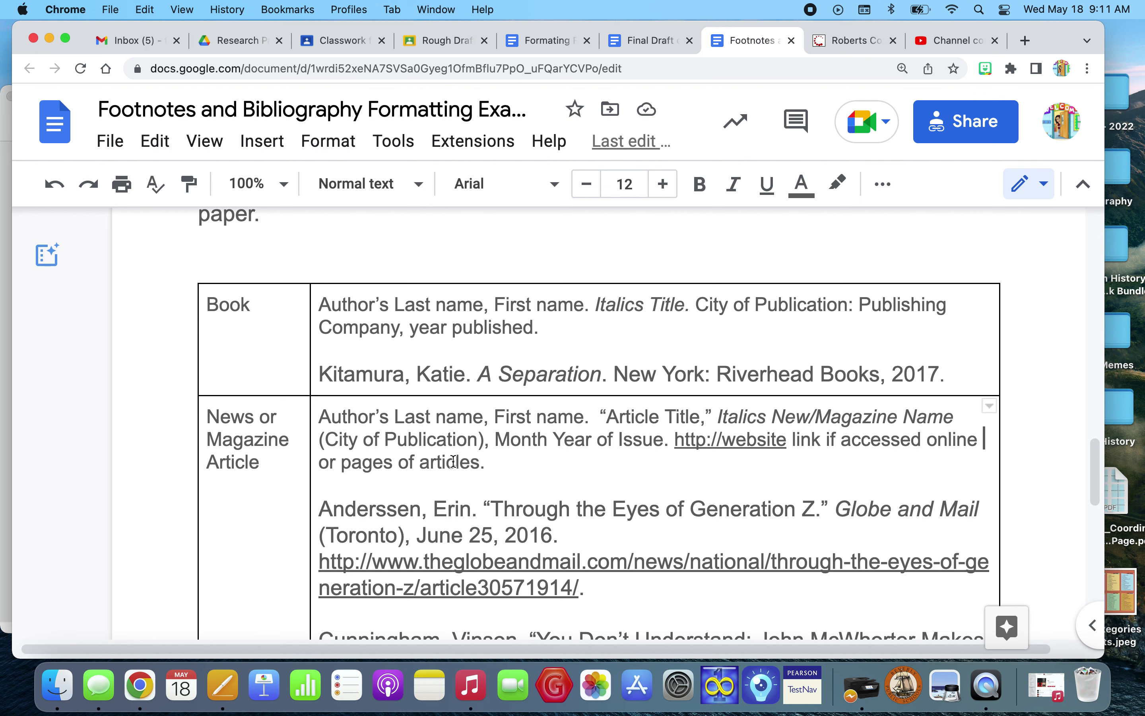
scroll(552, 373, up, 3)
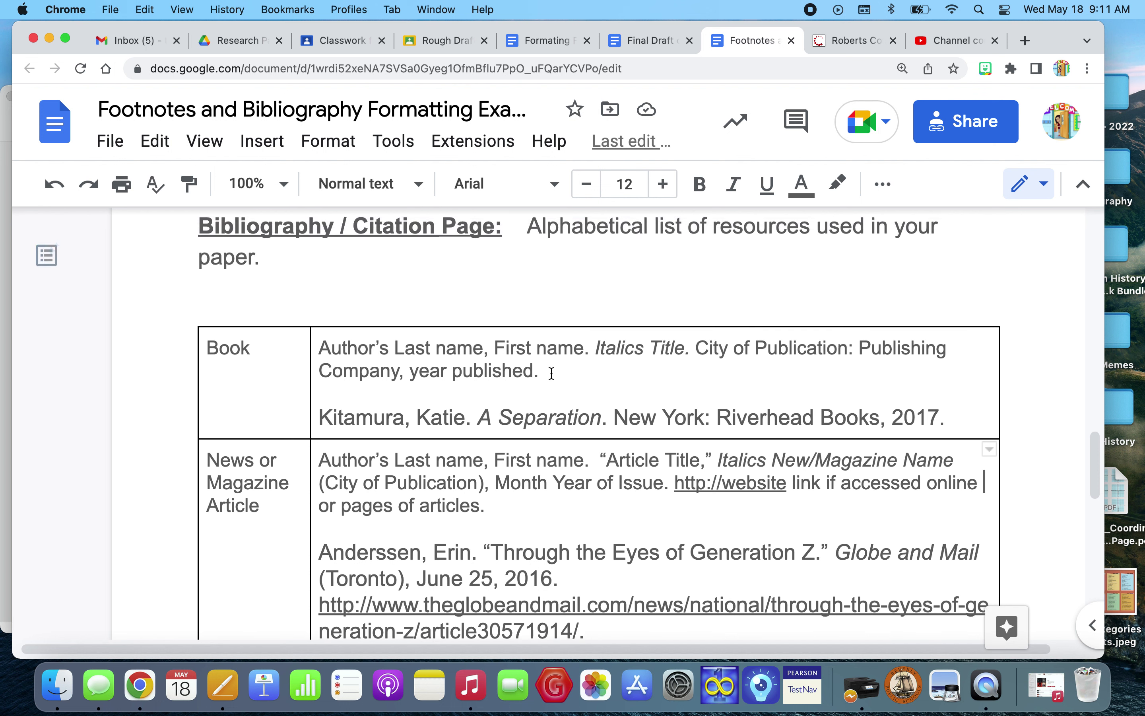
scroll(551, 373, up, 10)
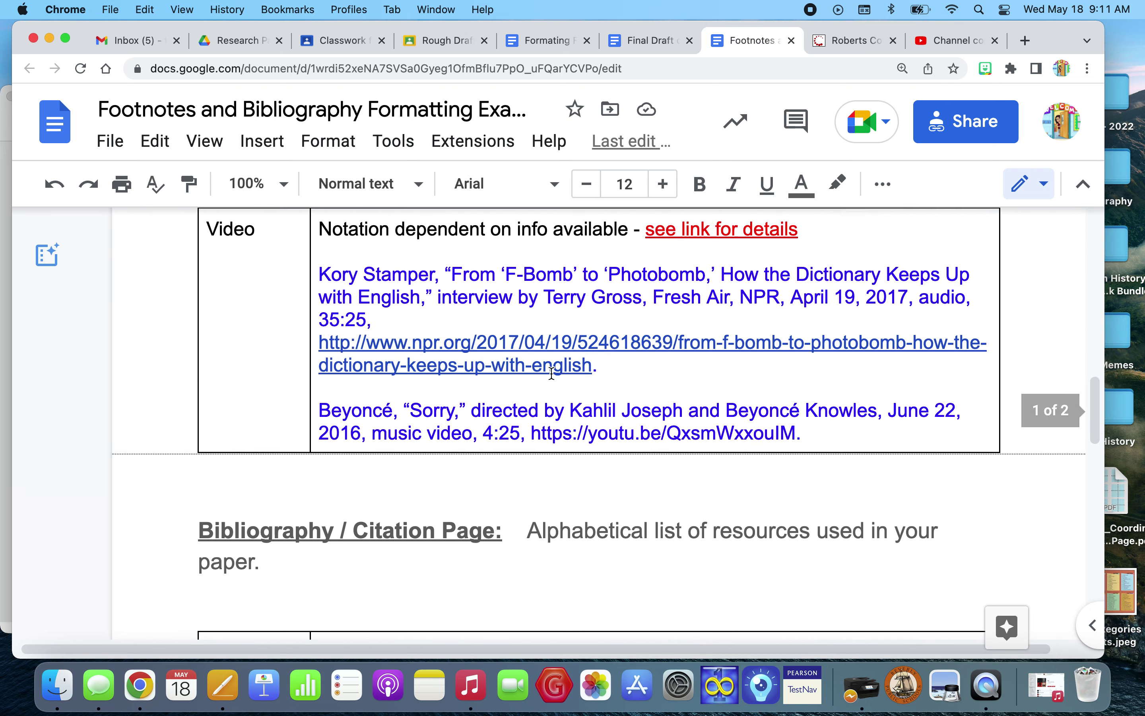
scroll(551, 373, up, 1)
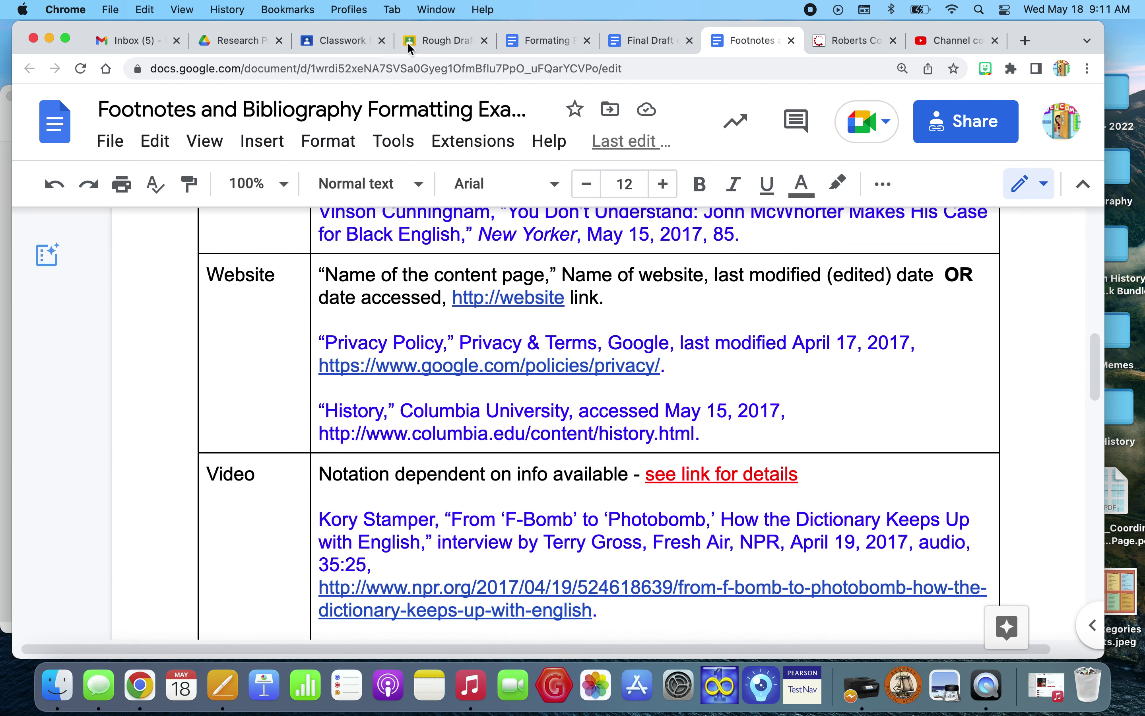
click(653, 42)
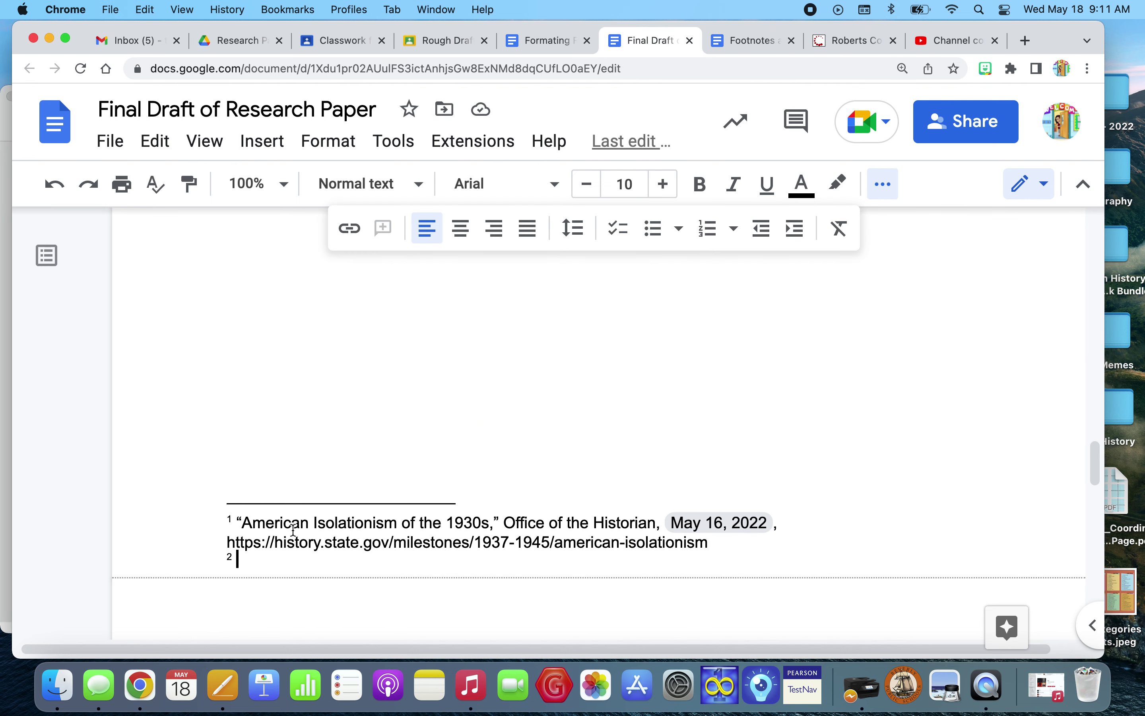
- Select and copy footnote 1's history.state.gov web address in the Final Draft
scroll(847, 417, up, 5)
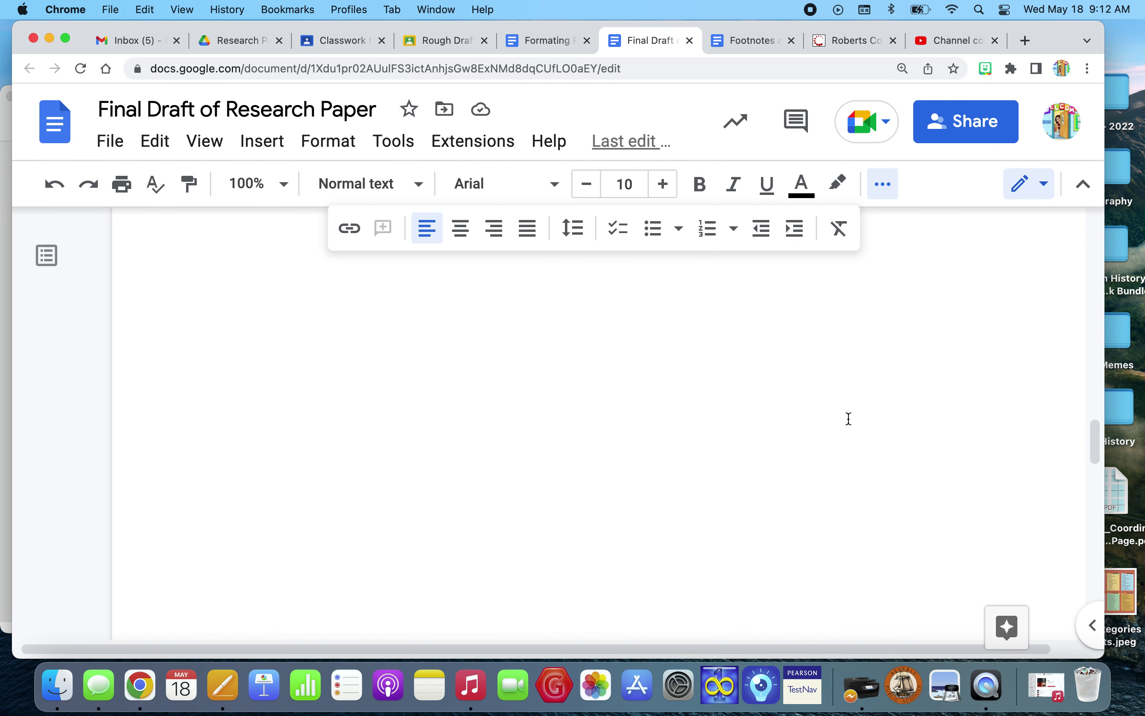
scroll(849, 418, up, 10)
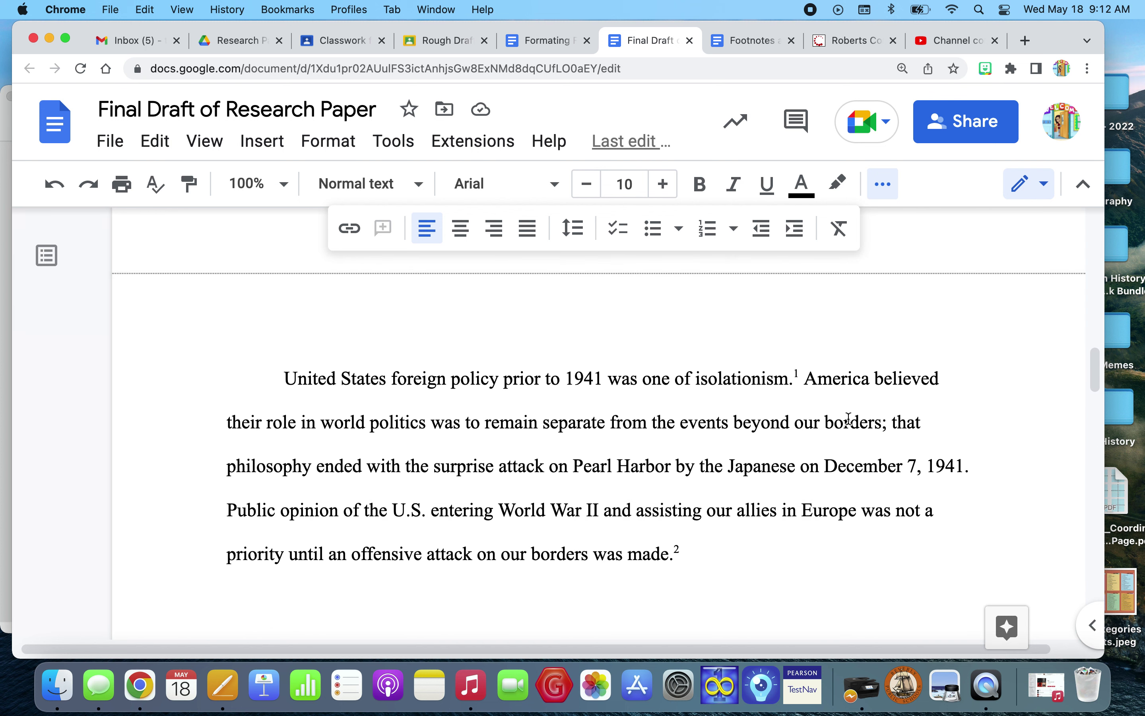
scroll(849, 418, up, 1)
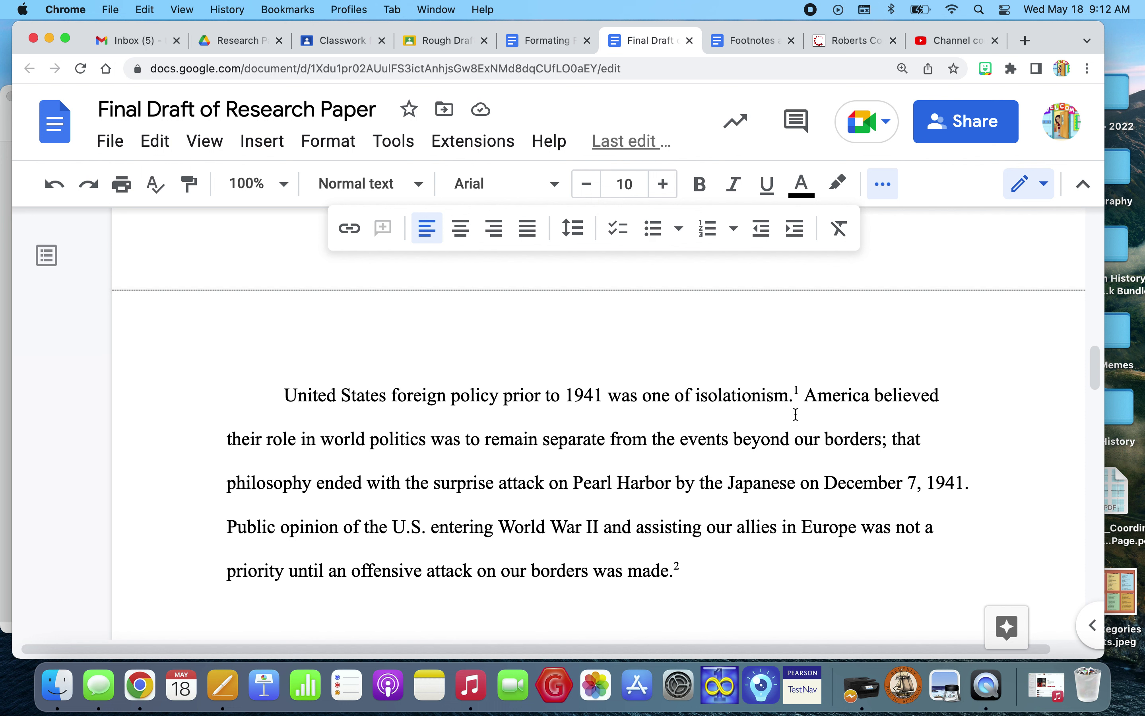
scroll(826, 497, down, 5)
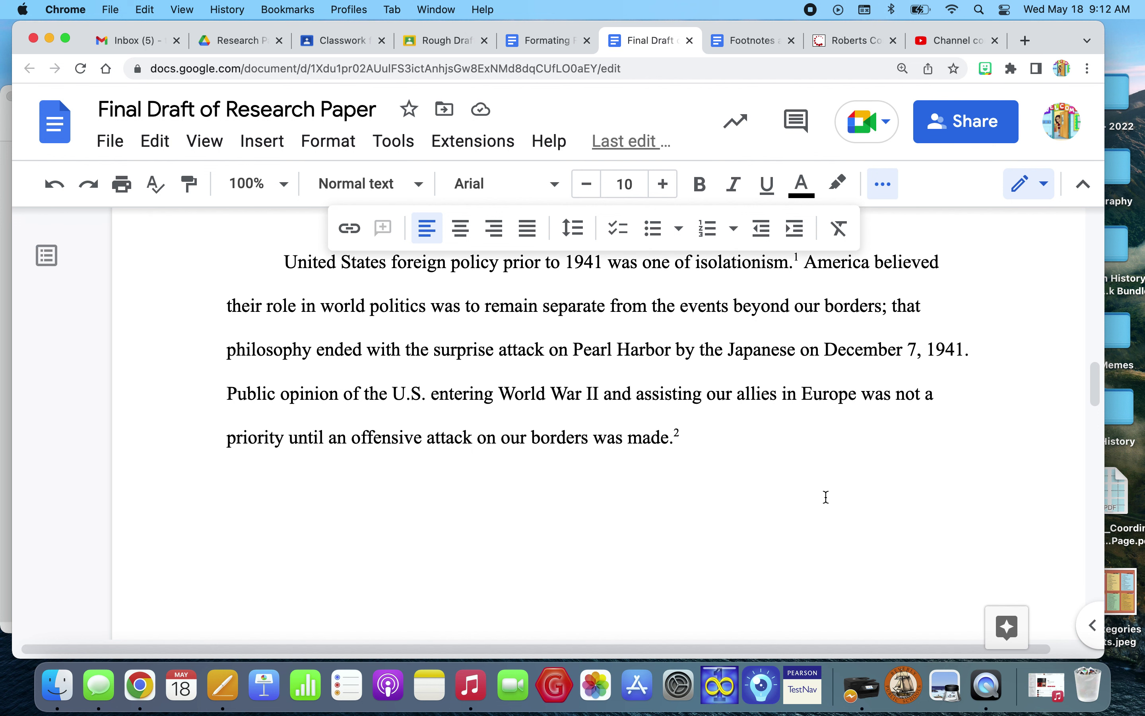
scroll(826, 497, down, 10)
scroll(826, 497, down, 10)
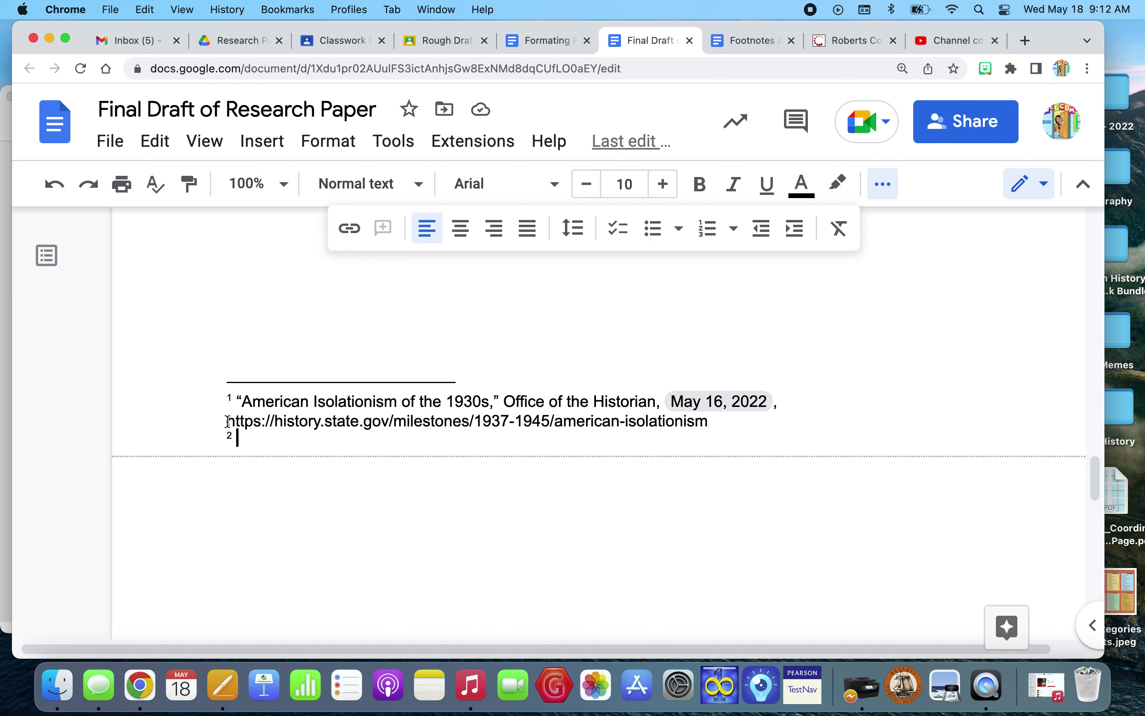
drag(228, 423, 705, 421)
key(super+c)
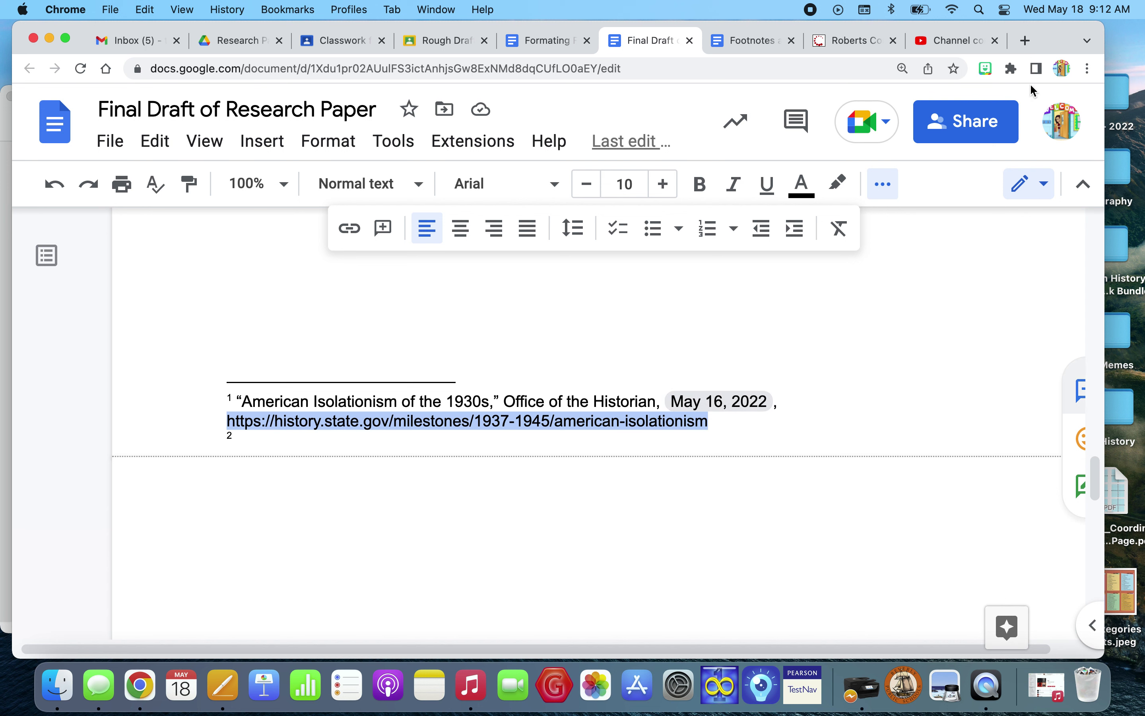
- Open the copied address in a new tab to view the American Isolationism in the 1930s page
click(1026, 41)
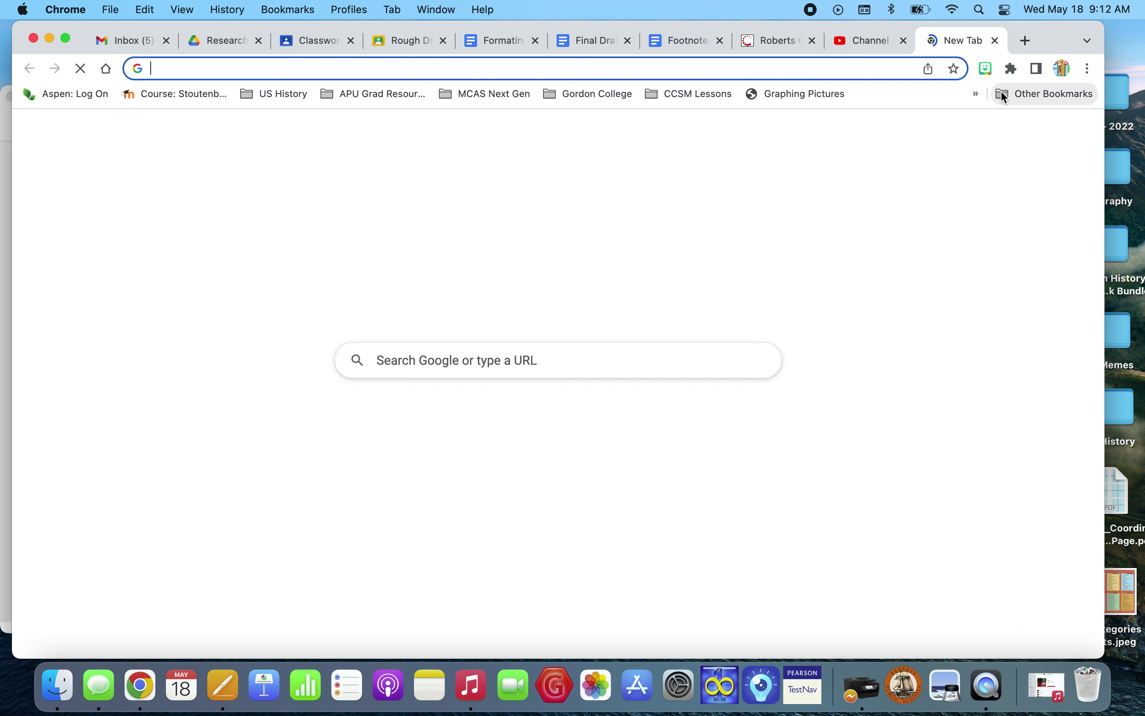
key(super+v)
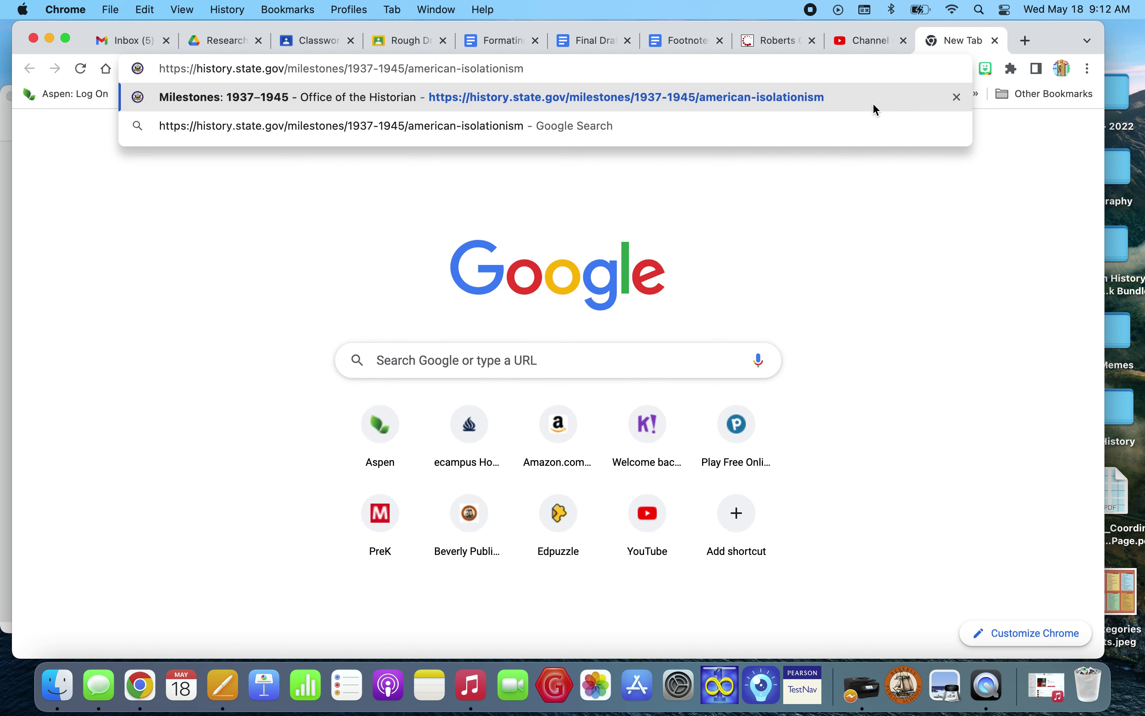
click(873, 102)
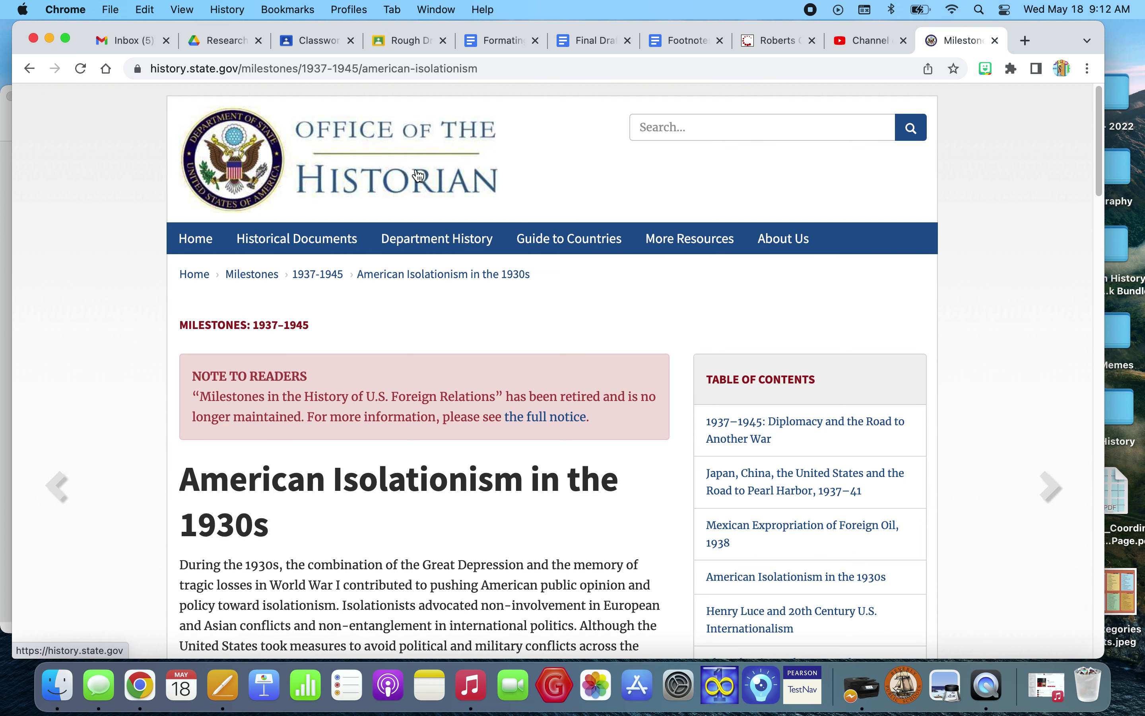
scroll(625, 324, down, 3)
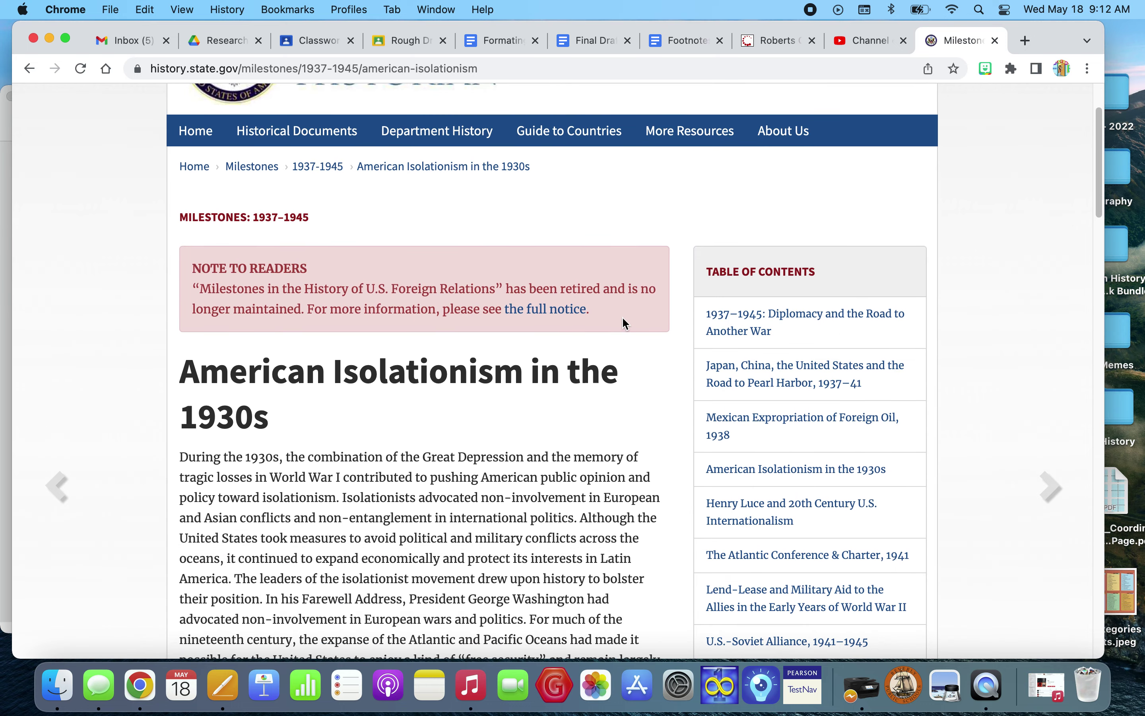
scroll(625, 323, down, 2)
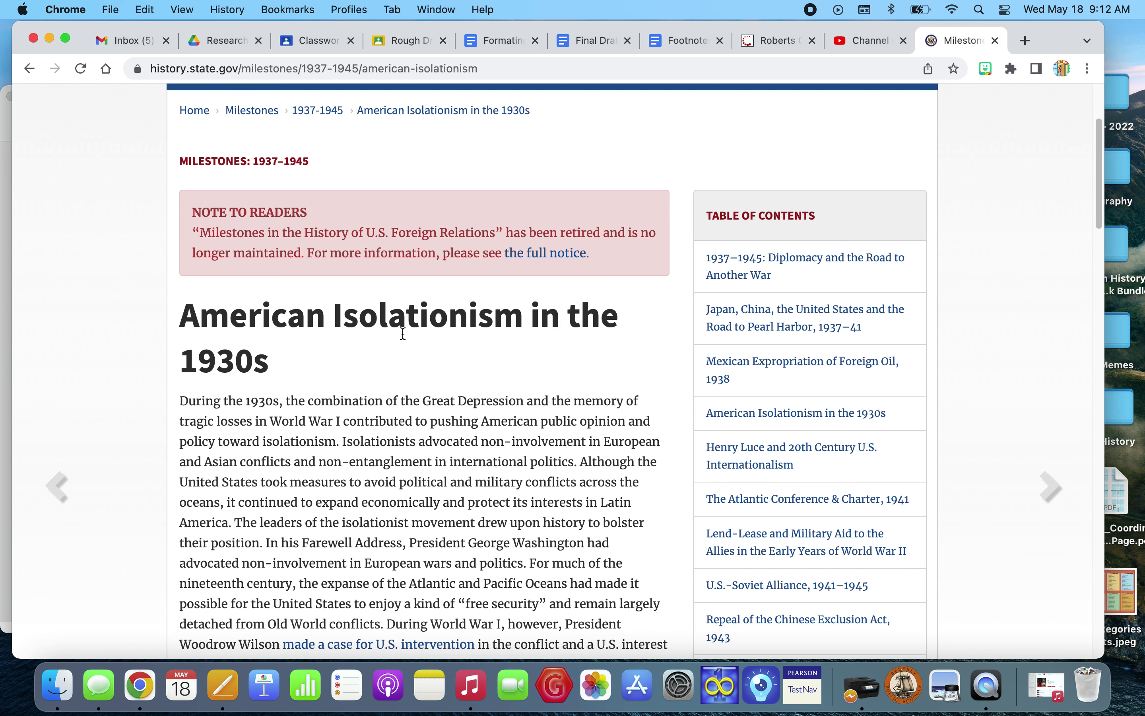
click(684, 40)
- Review the footnote examples table at the Website citation format entries
scroll(572, 367, up, 5)
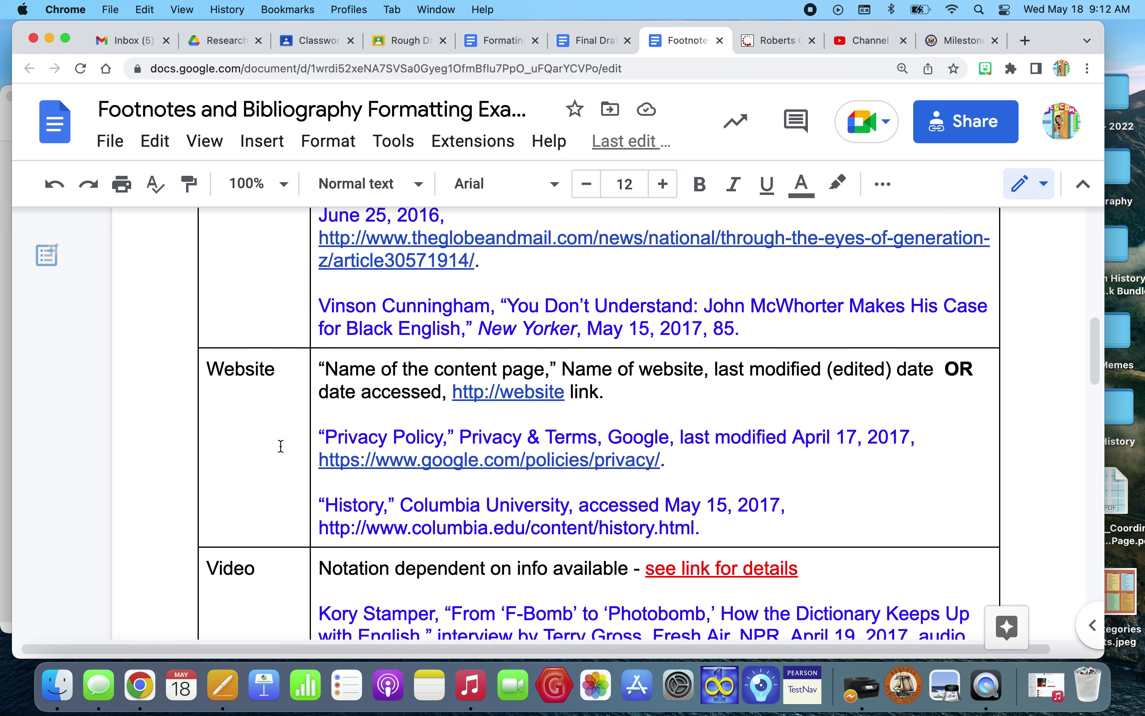
scroll(451, 383, up, 8)
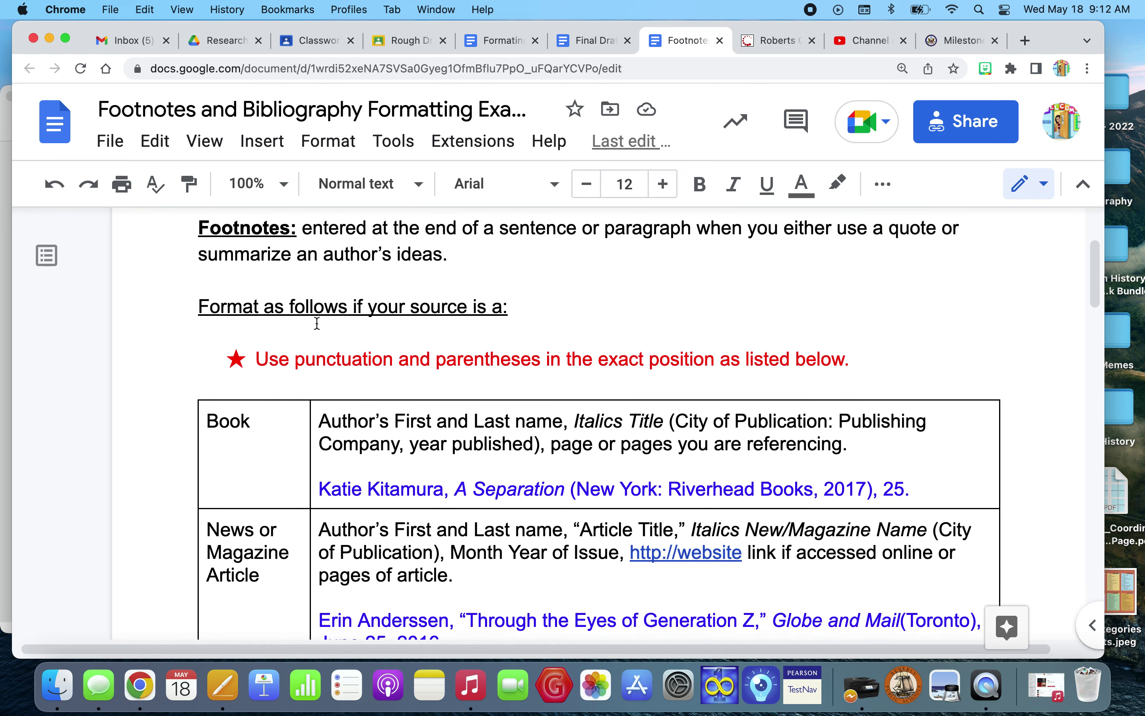
scroll(486, 462, down, 10)
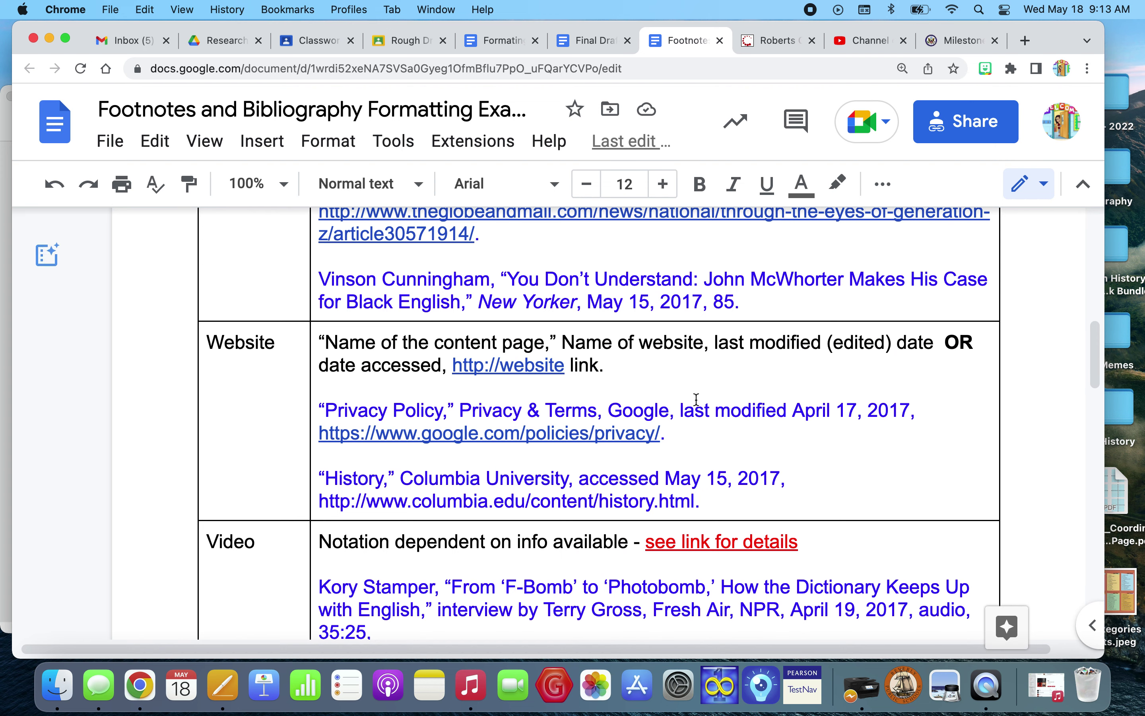
scroll(693, 402, up, 6)
scroll(696, 399, up, 2)
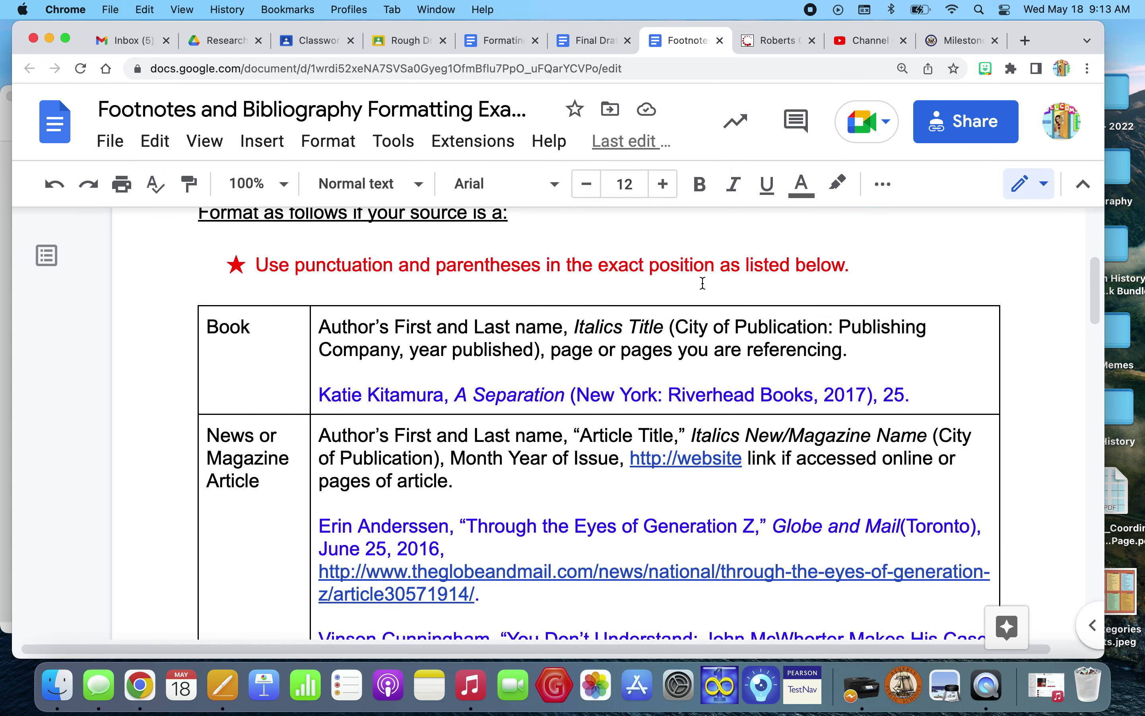
scroll(759, 366, down, 7)
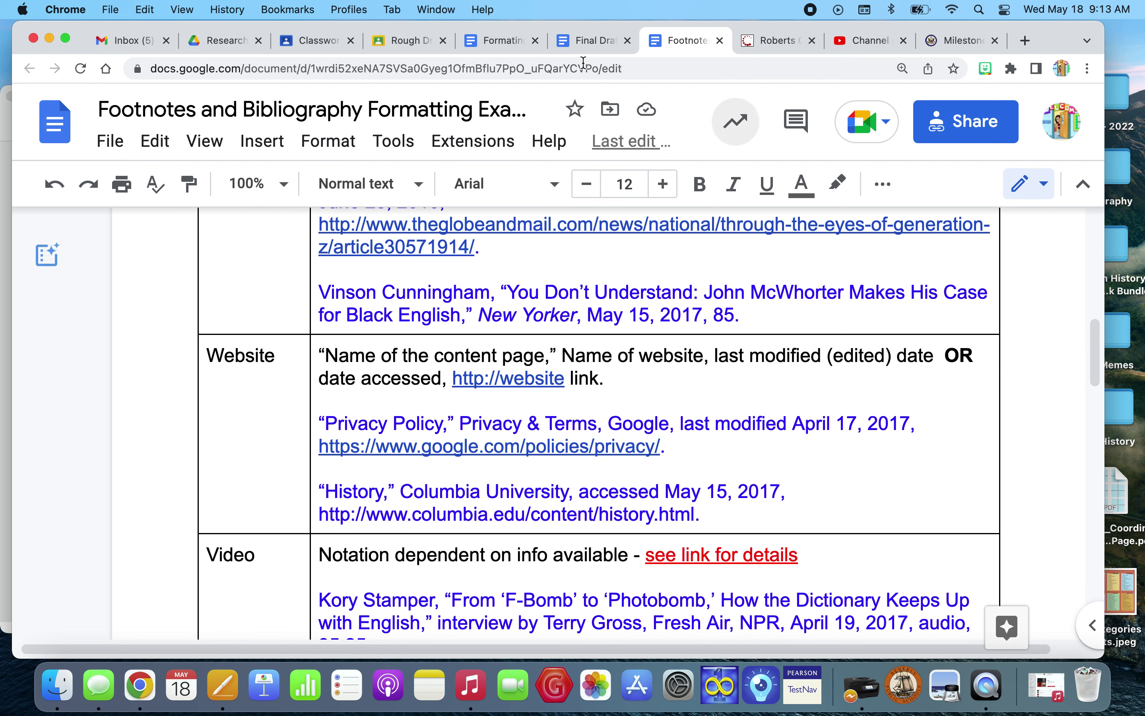
click(591, 41)
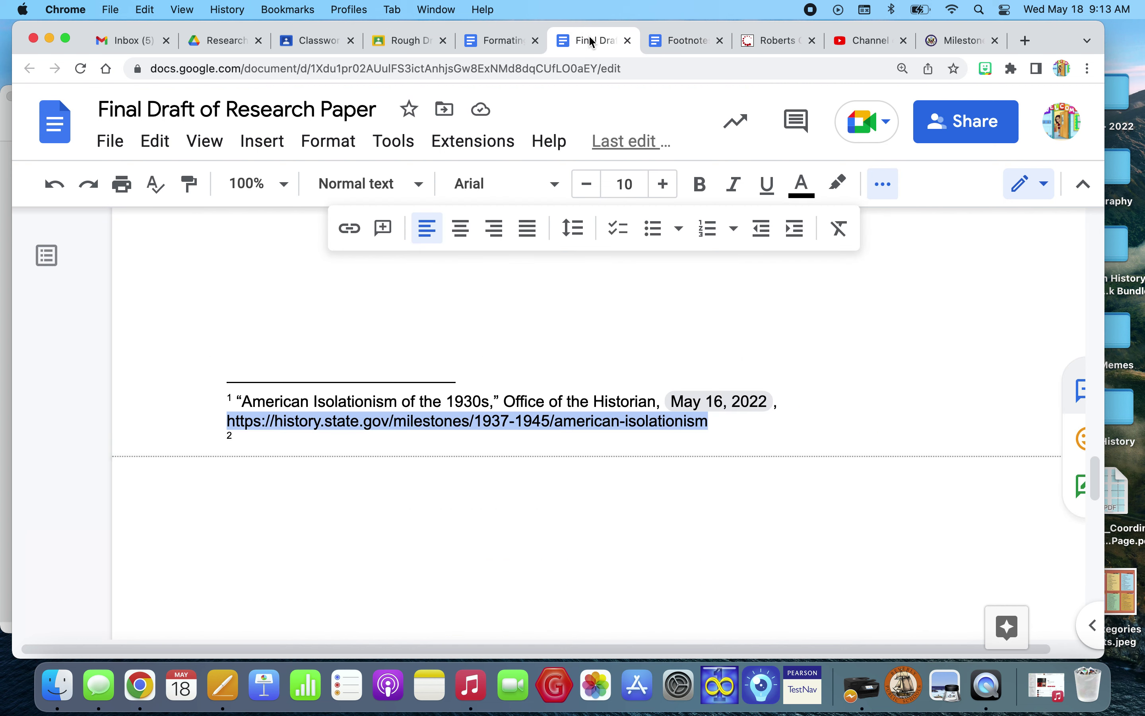
click(371, 402)
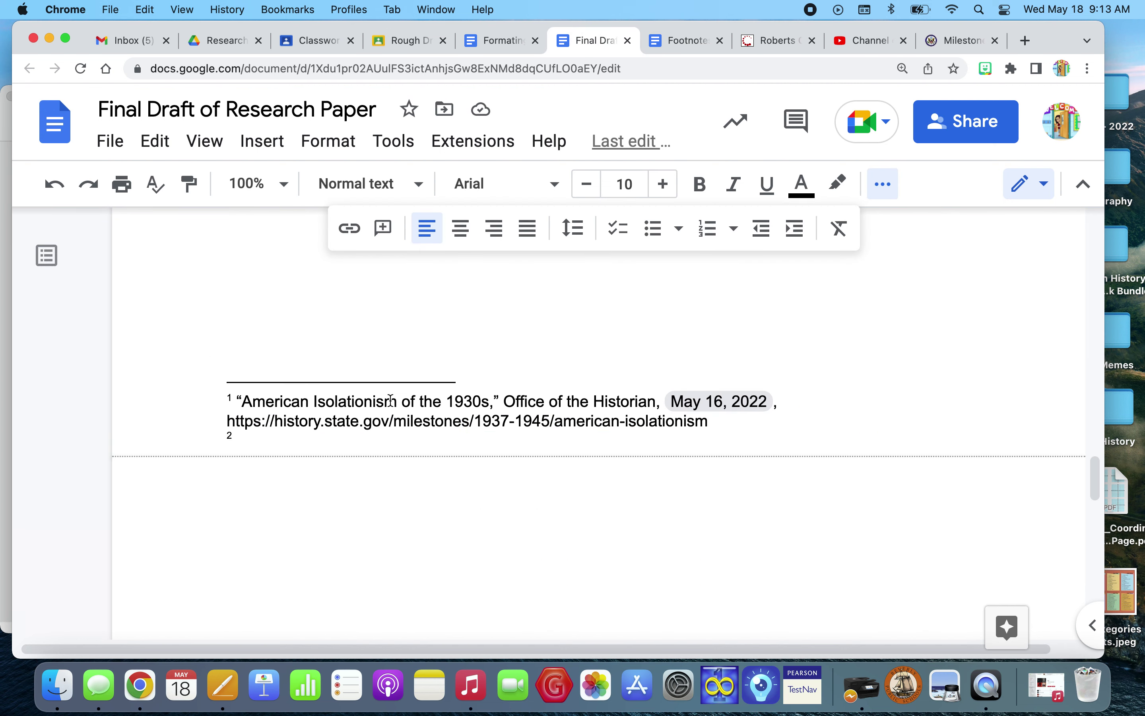
click(494, 403)
click(684, 36)
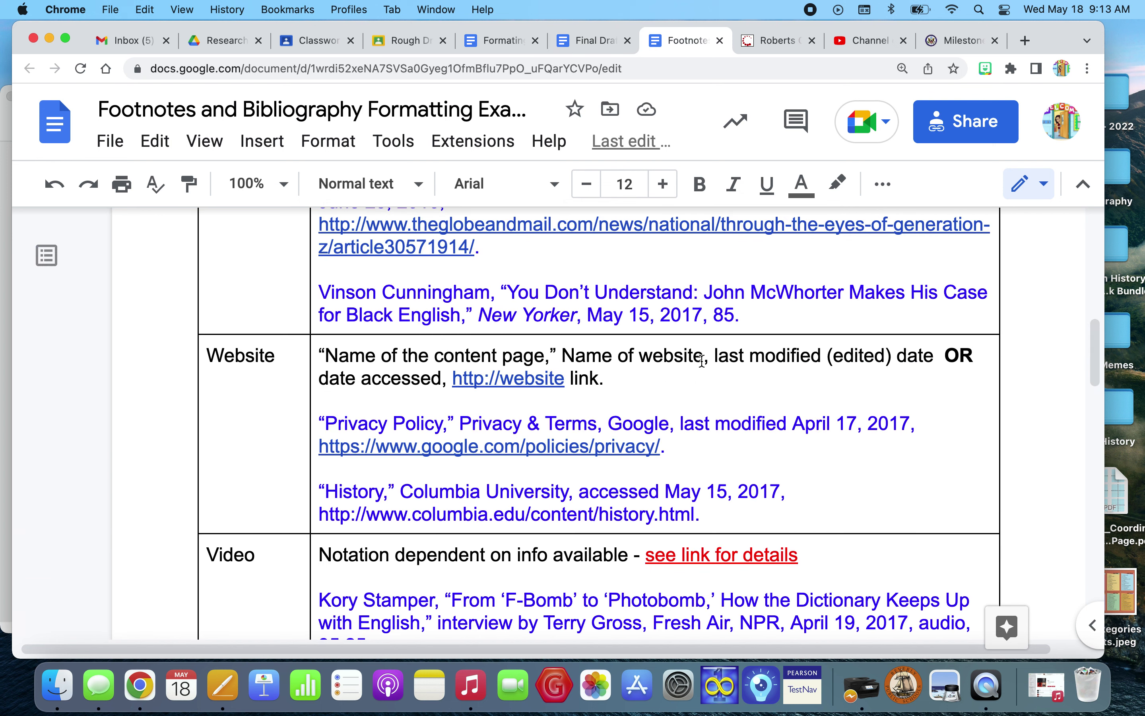
click(954, 40)
scroll(209, 194, up, 5)
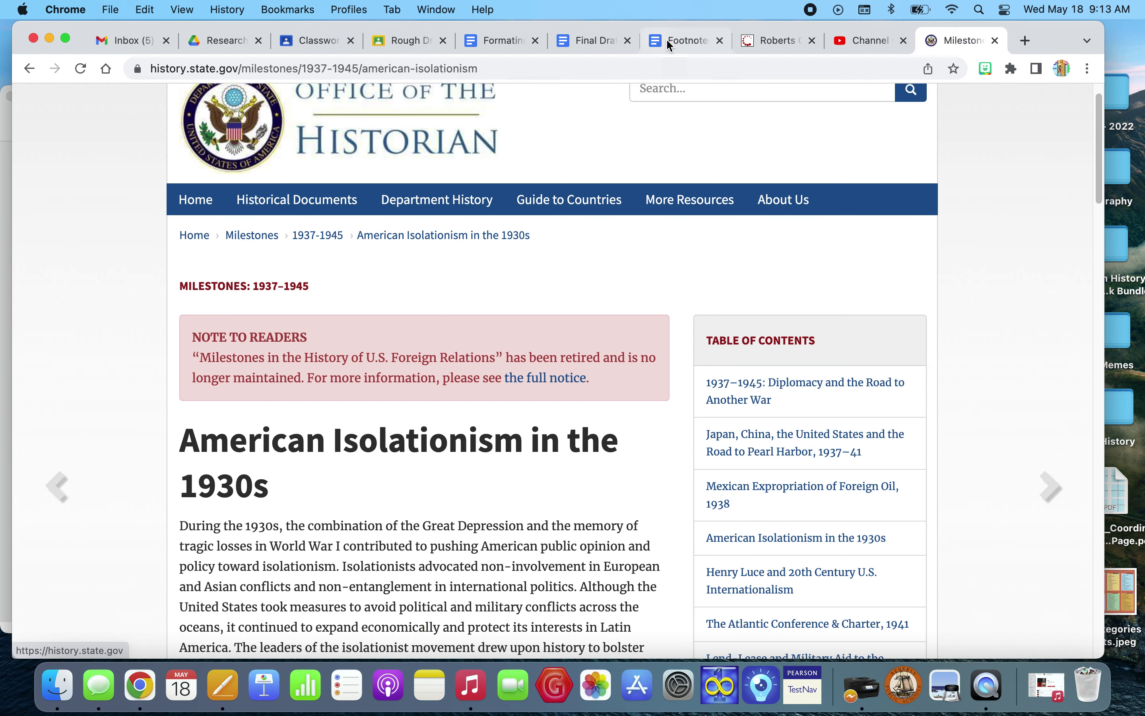
click(587, 42)
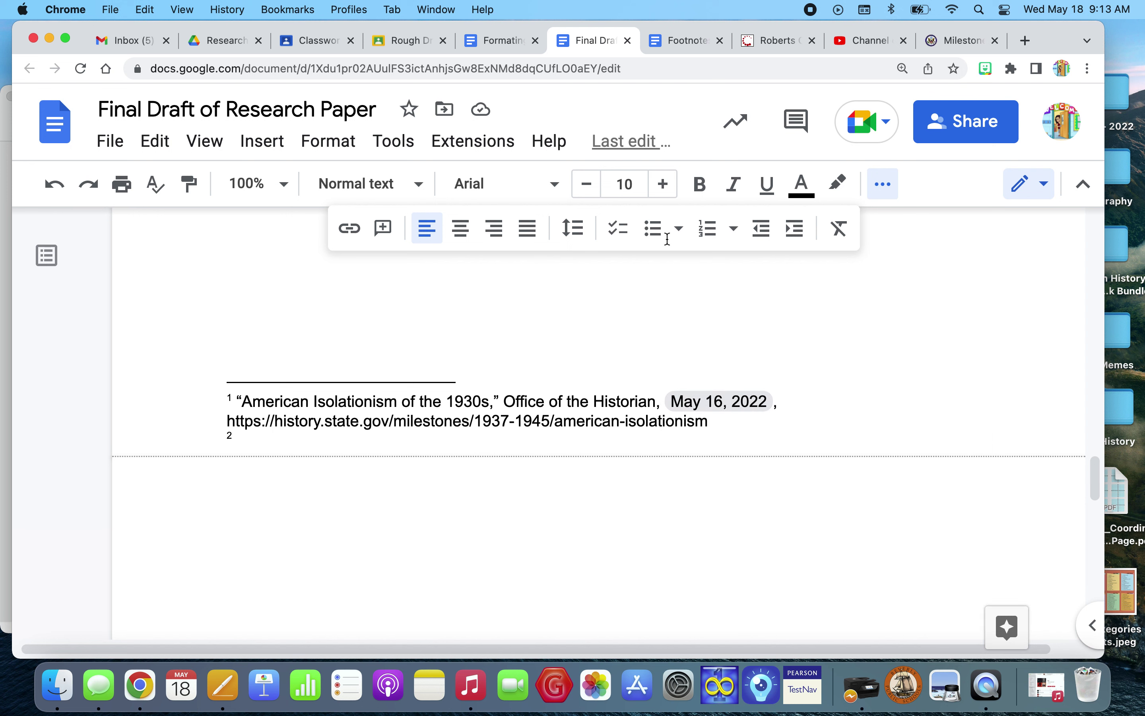
click(689, 44)
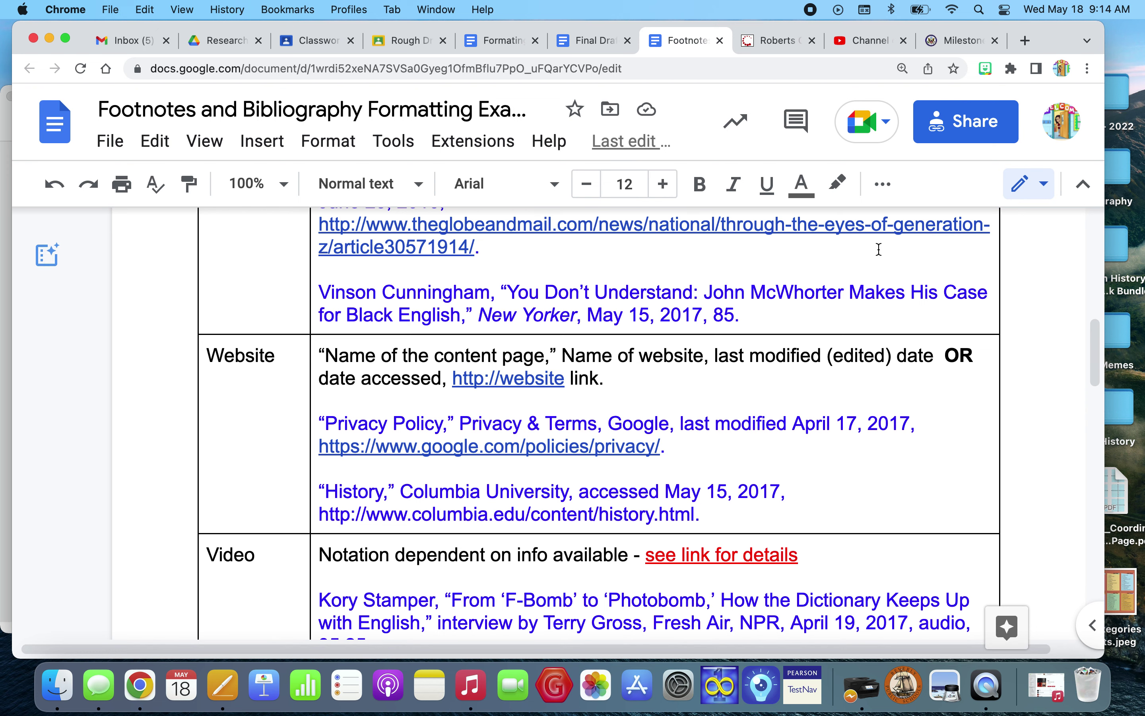
click(963, 41)
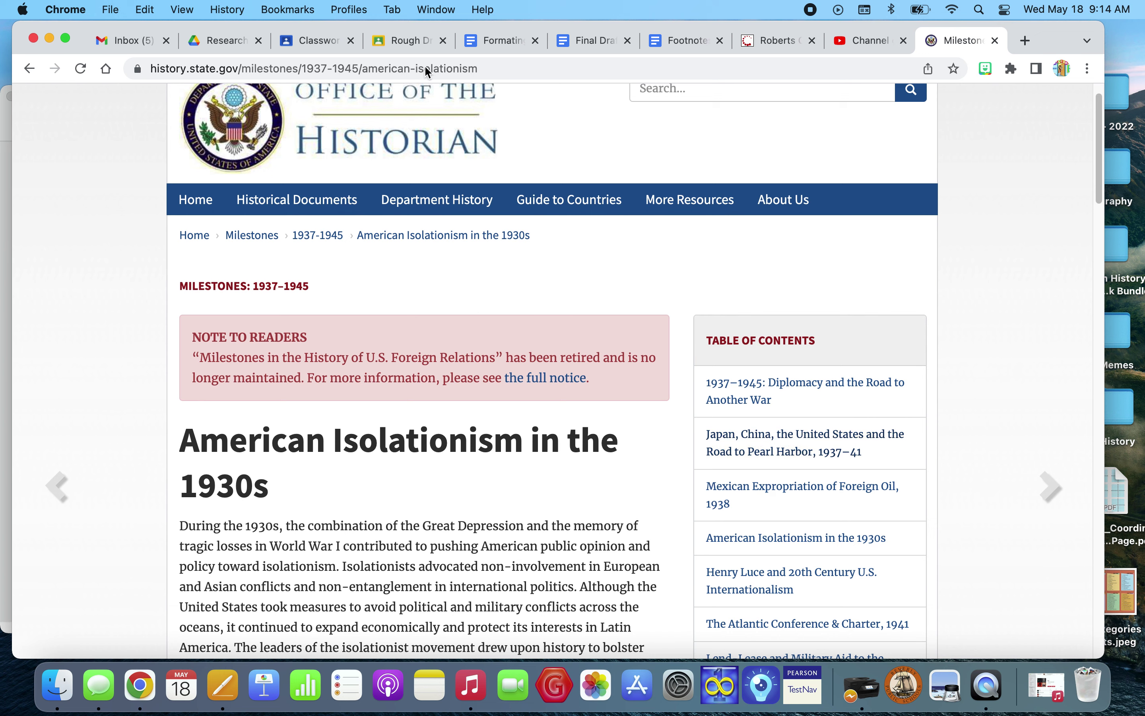
- Finish reviewing the American Isolationism article and return to the Final Draft paper
scroll(595, 379, up, 1)
scroll(597, 381, down, 20)
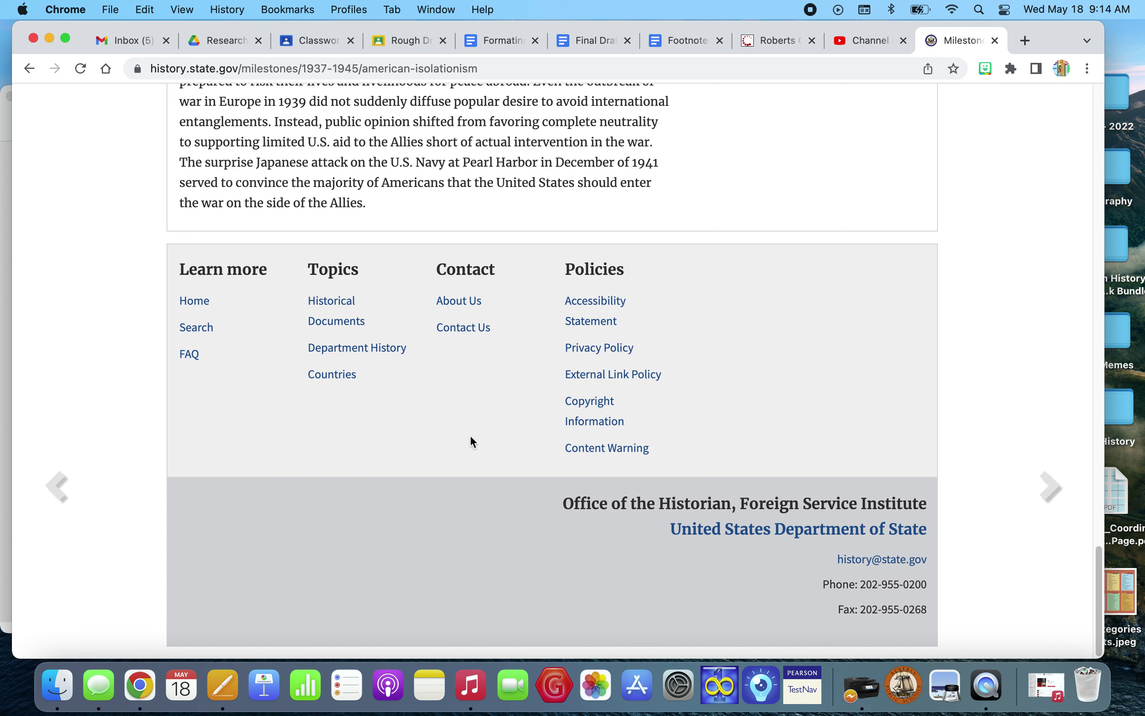
click(601, 40)
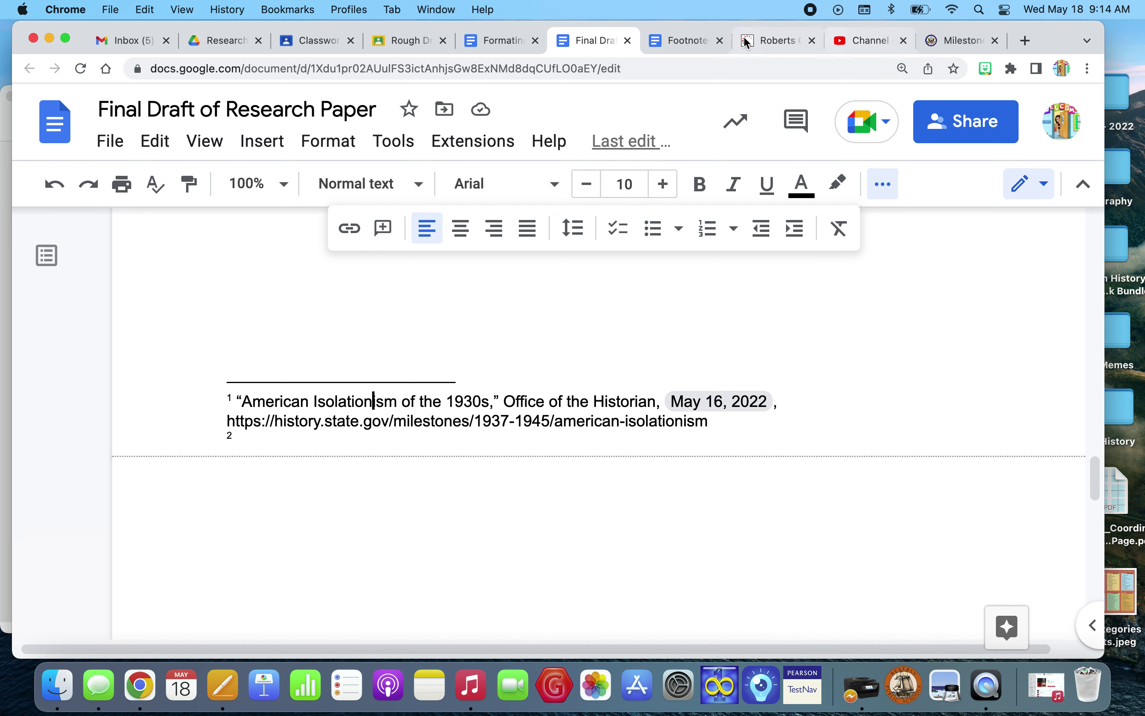
- After checking the examples guide, type 'accessed' before the May 16, 2022 date in footnote 1
click(706, 41)
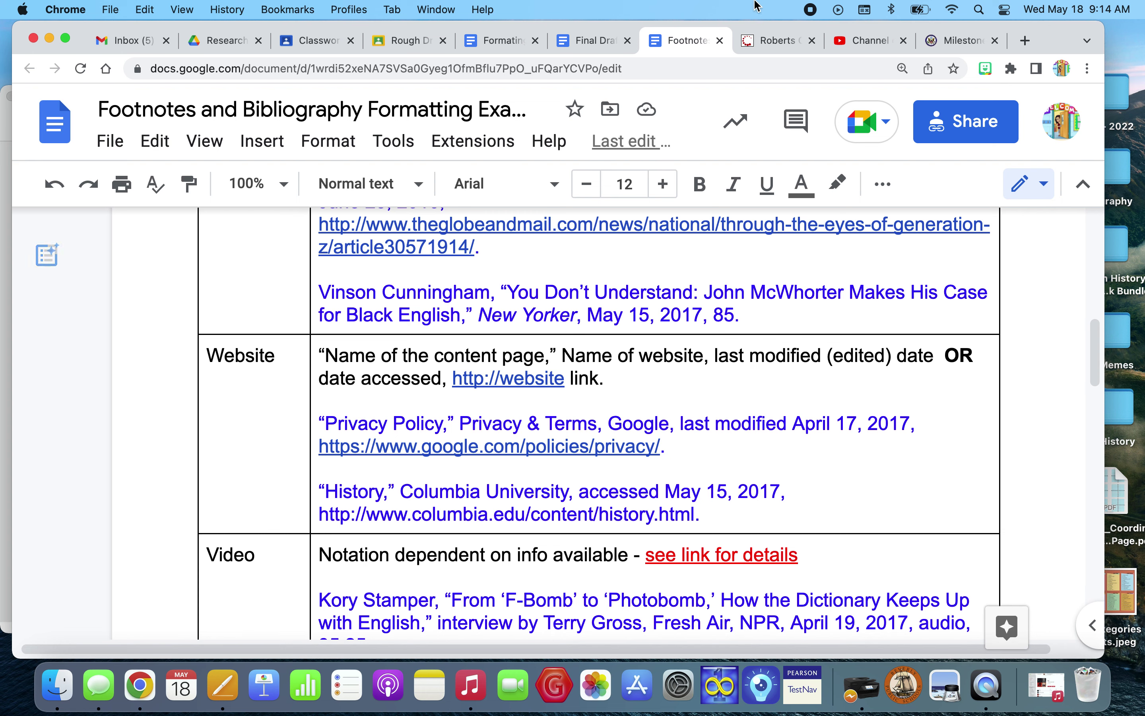
click(579, 39)
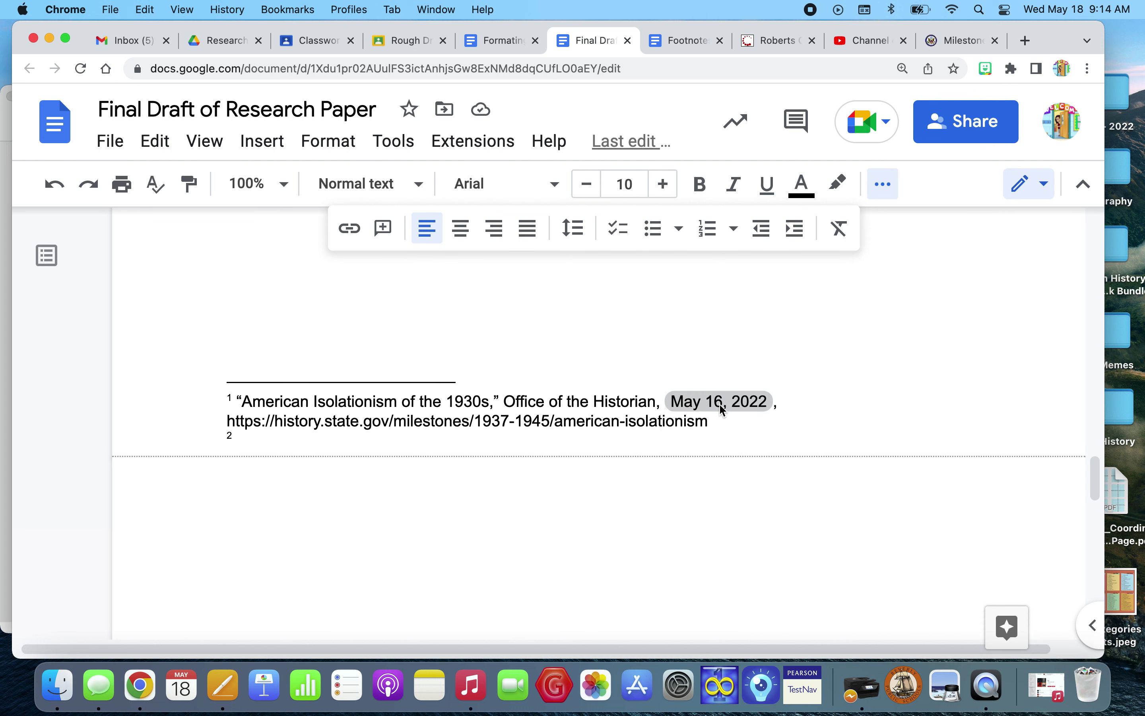
mouse_move(719, 404)
text(accessed)
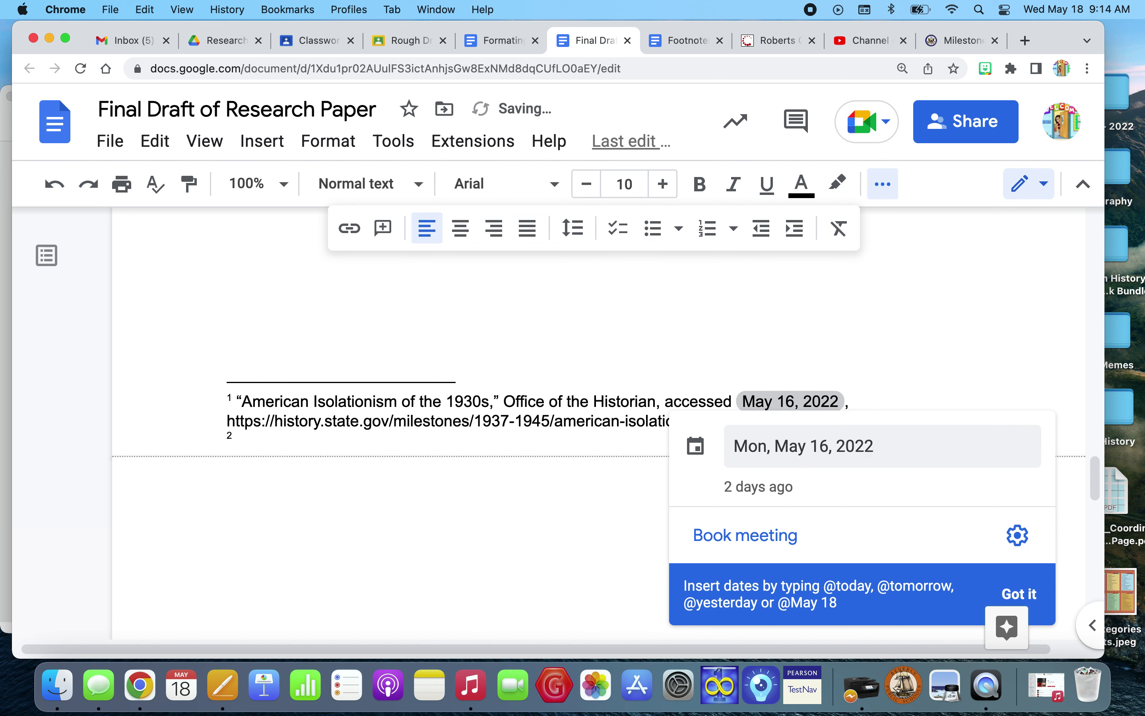
- Place the caret after footnote 1's URL, then view the Roberts Commission report page
click(913, 362)
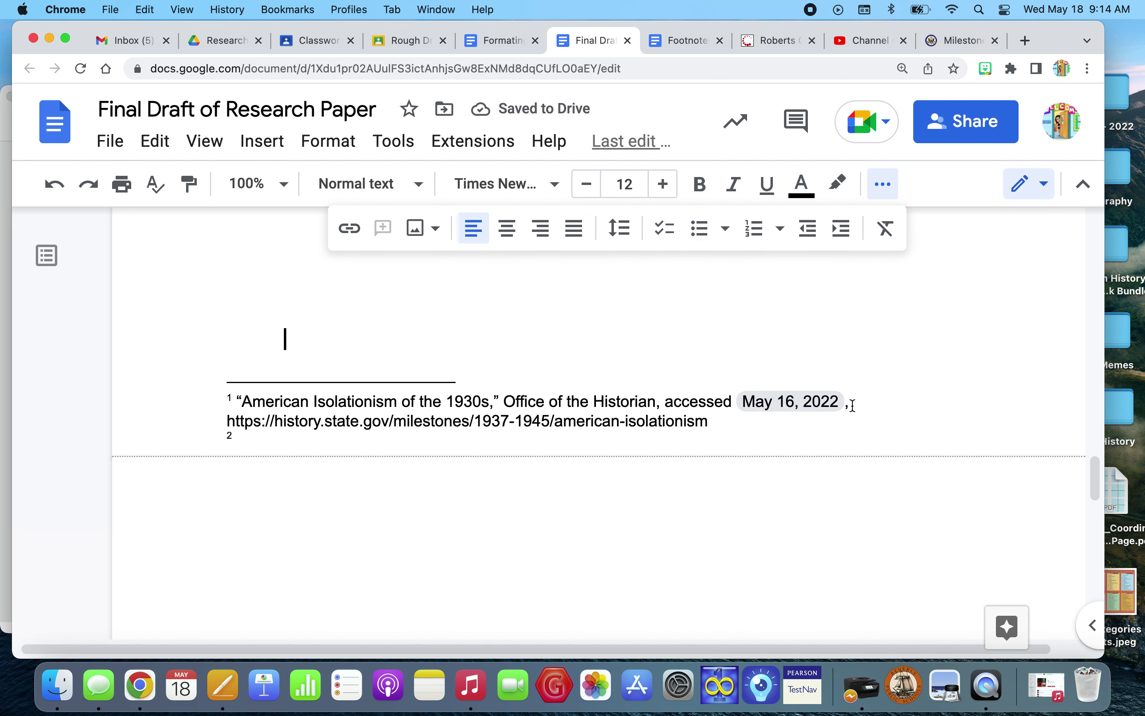
click(709, 422)
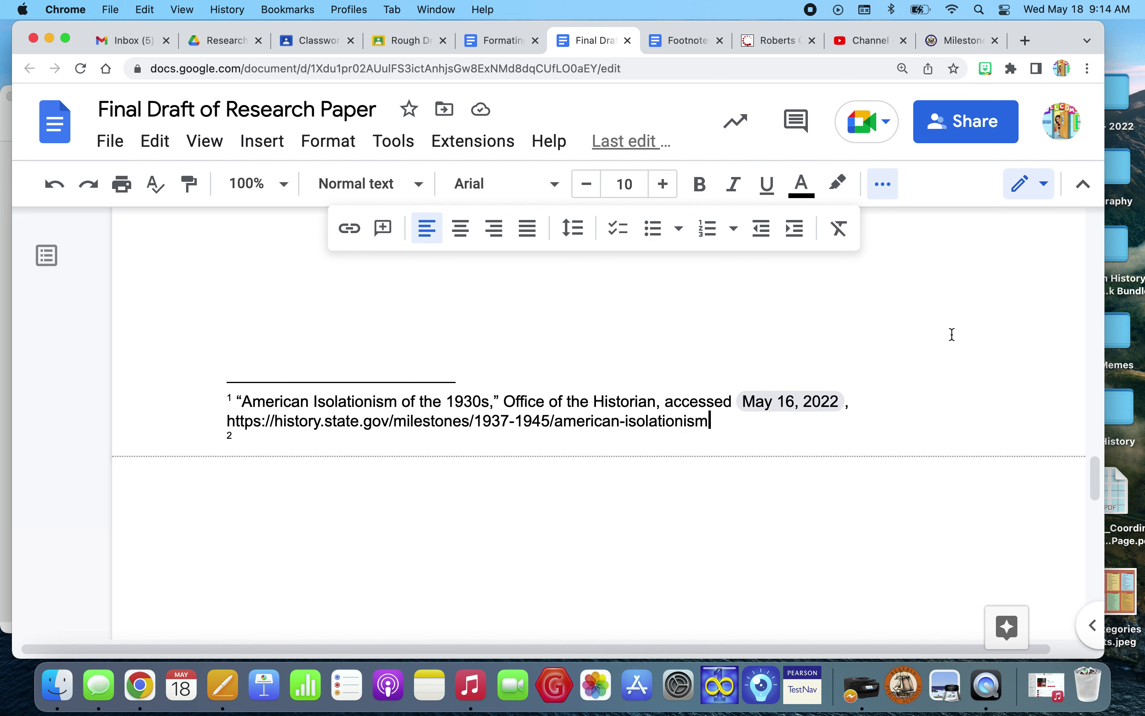
scroll(916, 339, up, 1)
scroll(915, 339, up, 5)
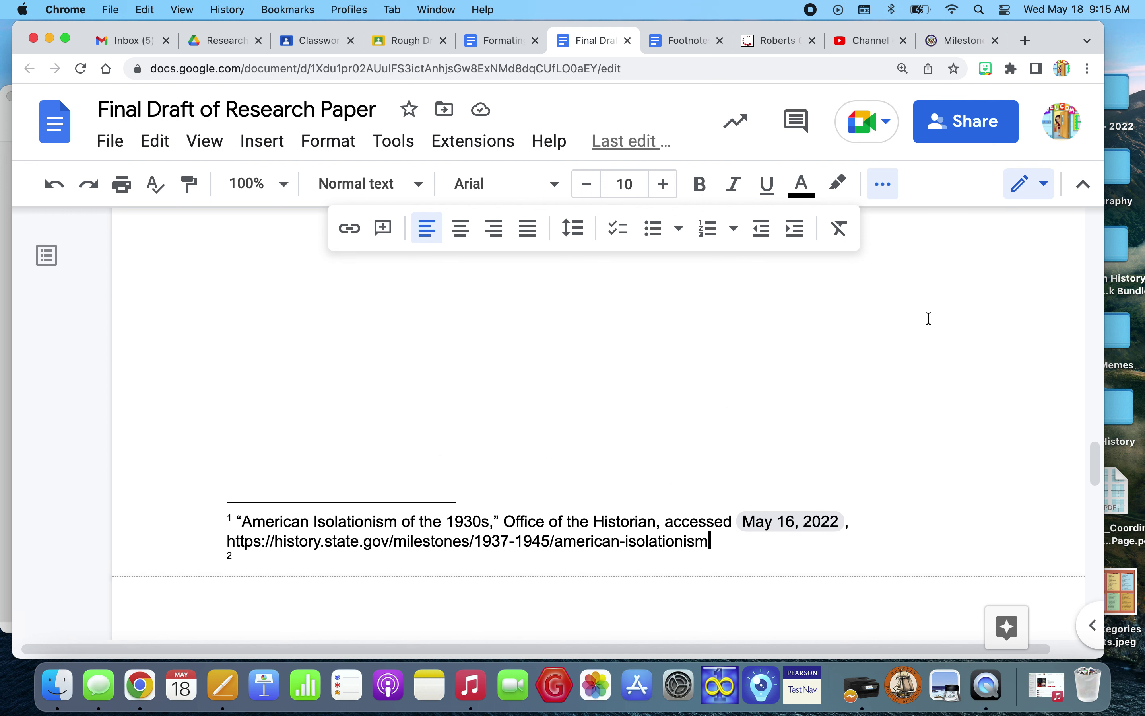
click(772, 48)
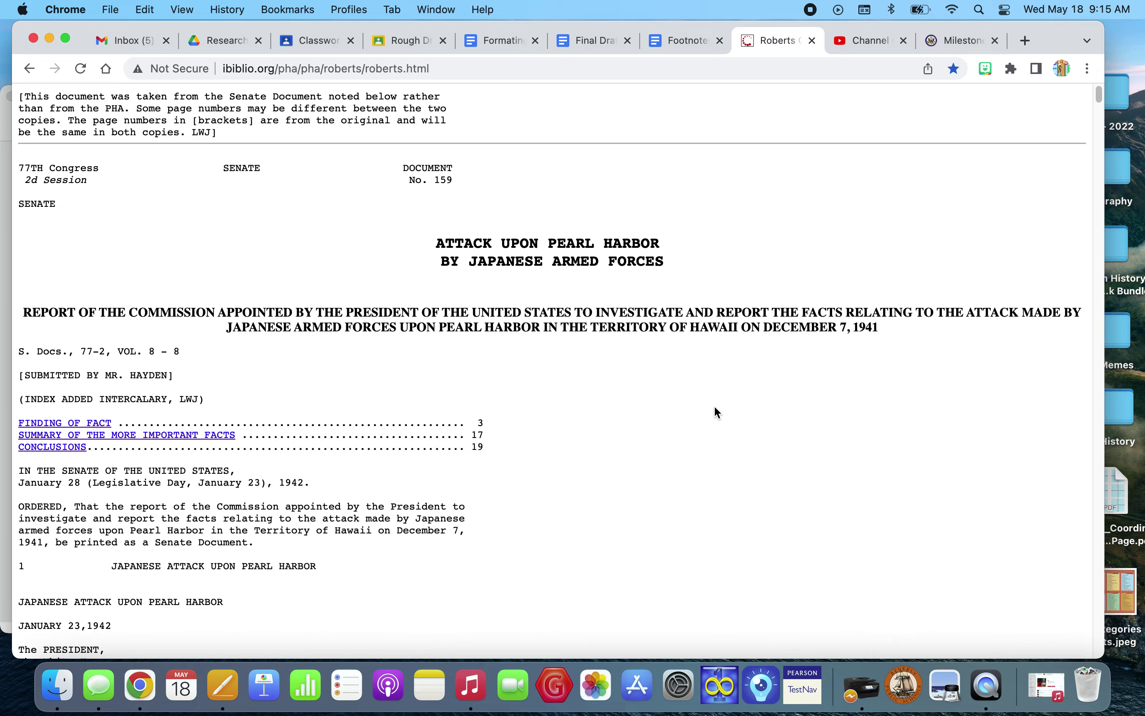
- Select the 'Updated: 12/19/96' date in the Roberts Commission report's footer
scroll(756, 412, down, 20)
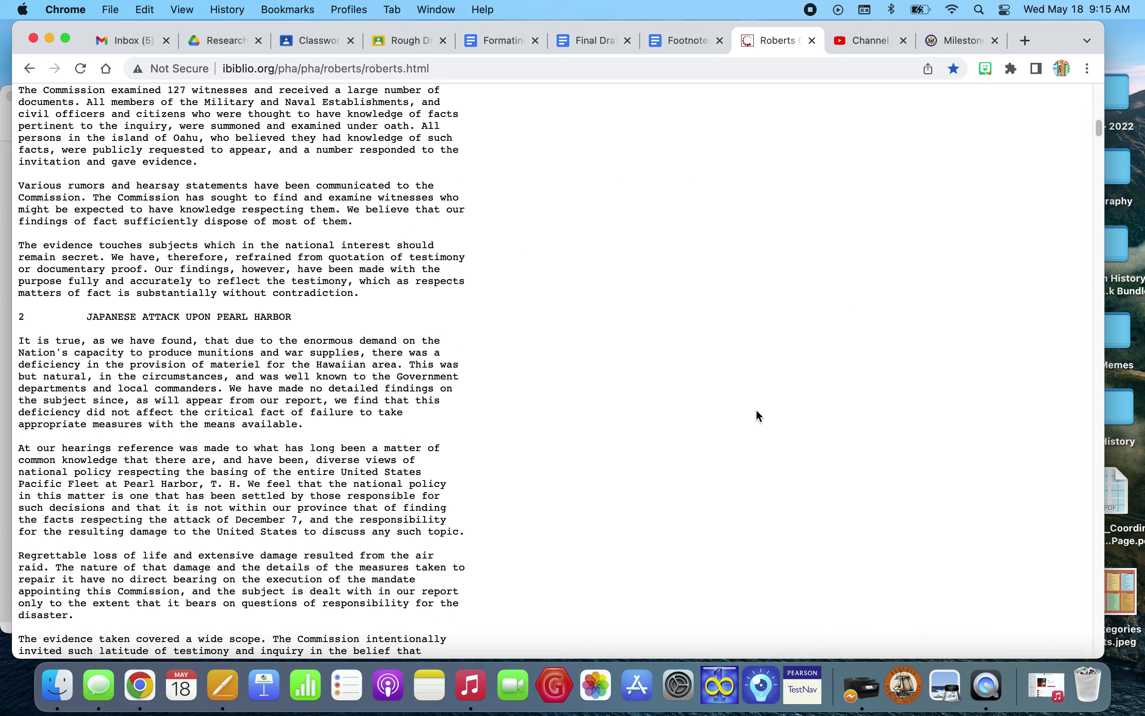
scroll(760, 417, down, 20)
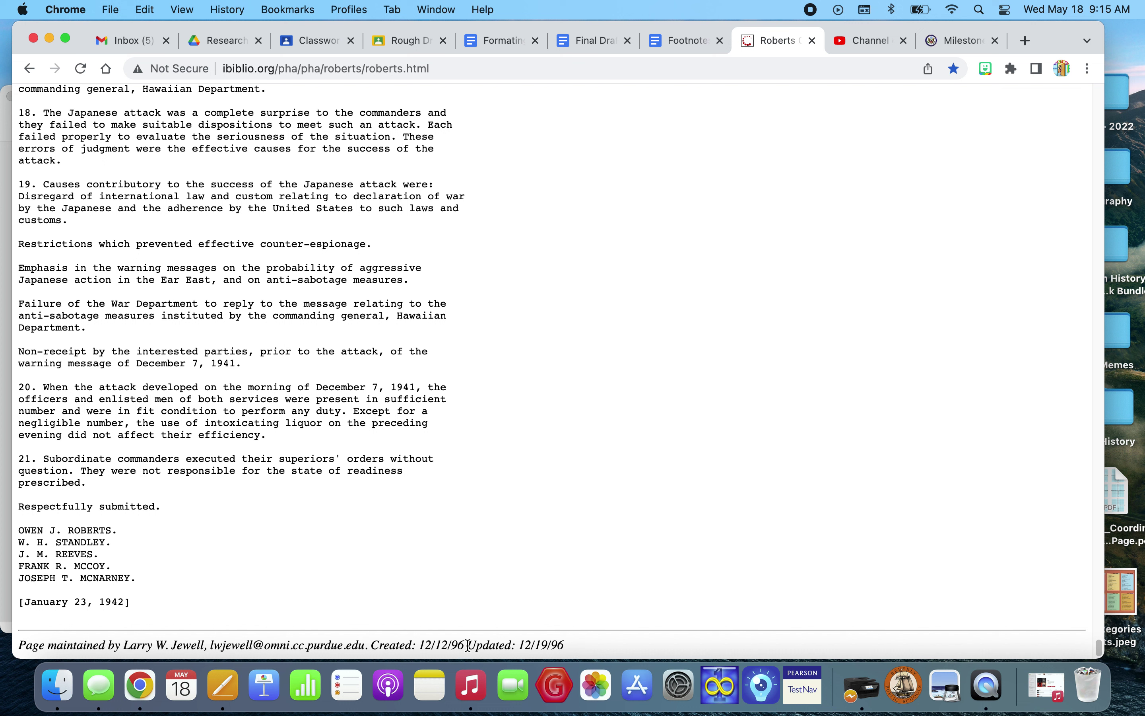
drag(468, 645, 574, 649)
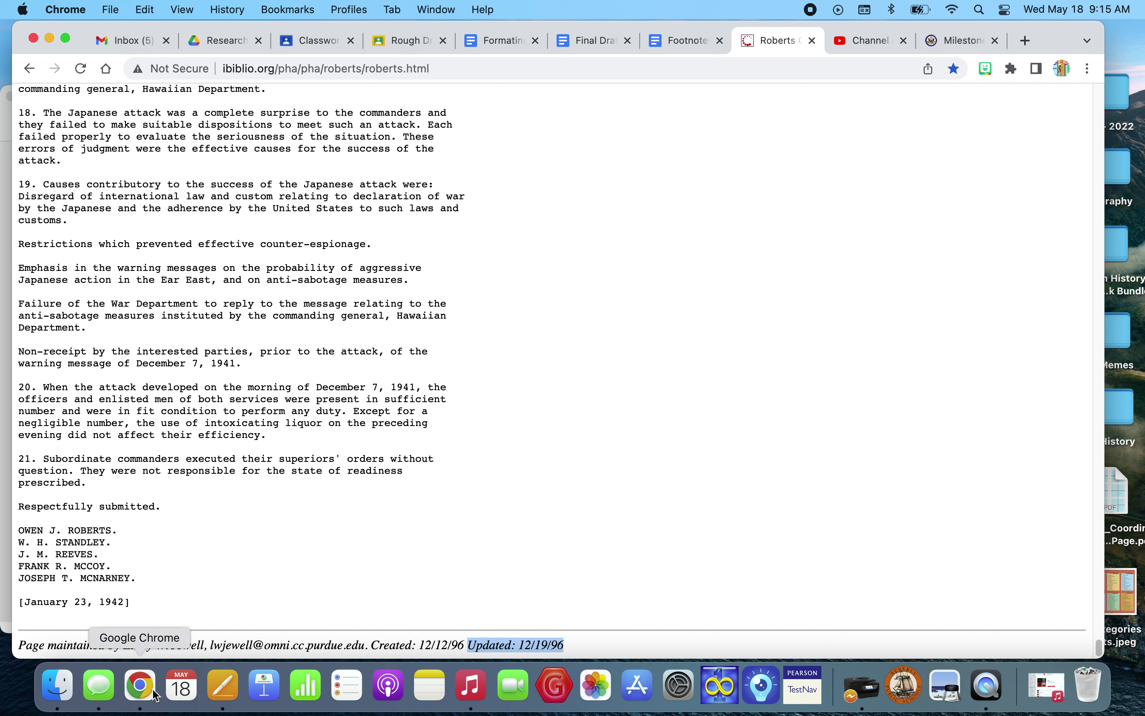
click(221, 701)
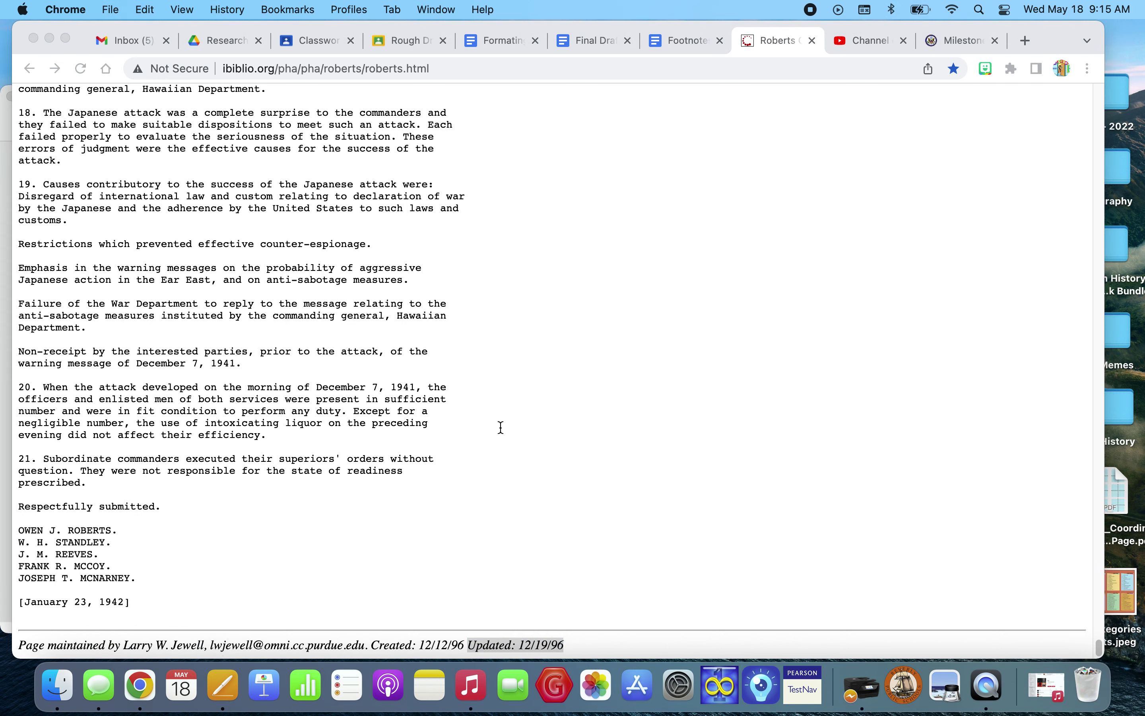
- Review footnote 3's Roberts Commission citation in the Pages paper, then minimize the Pages window
scroll(662, 375, down, 5)
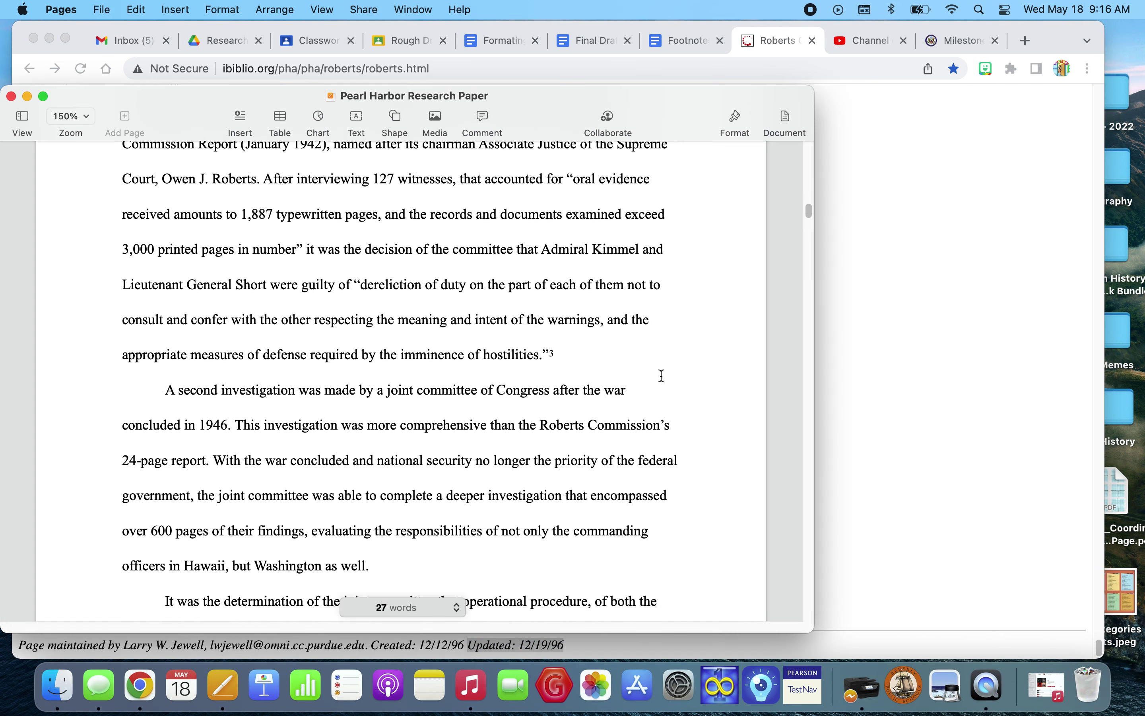
scroll(661, 376, down, 5)
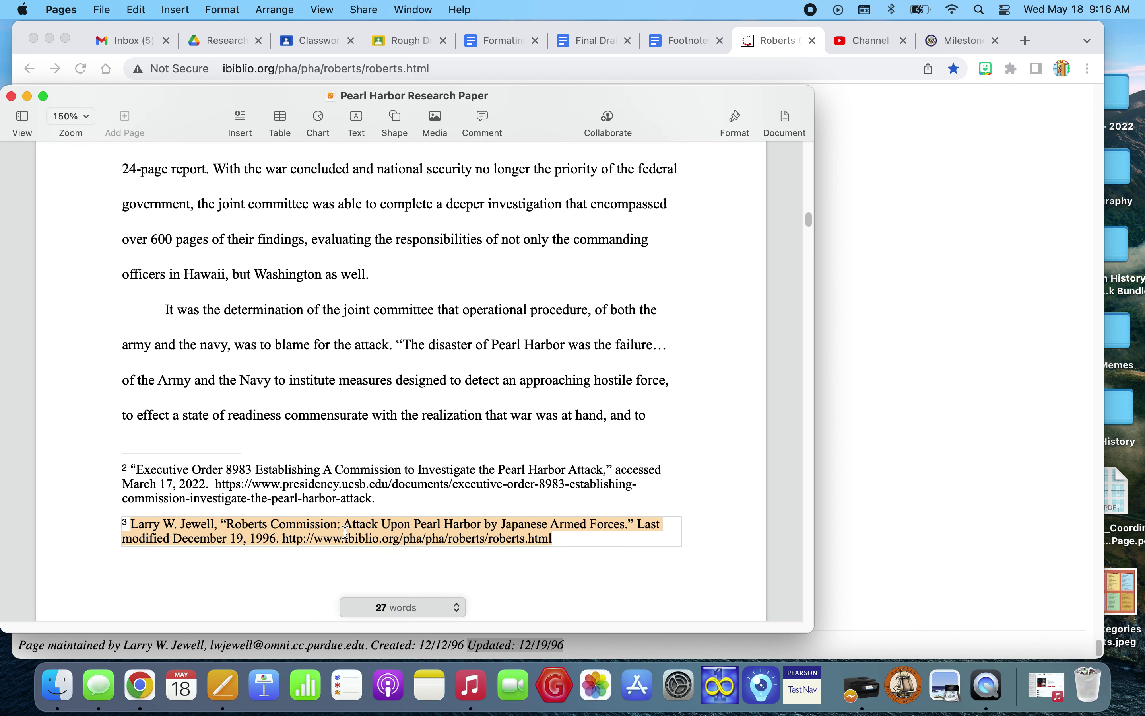
click(345, 539)
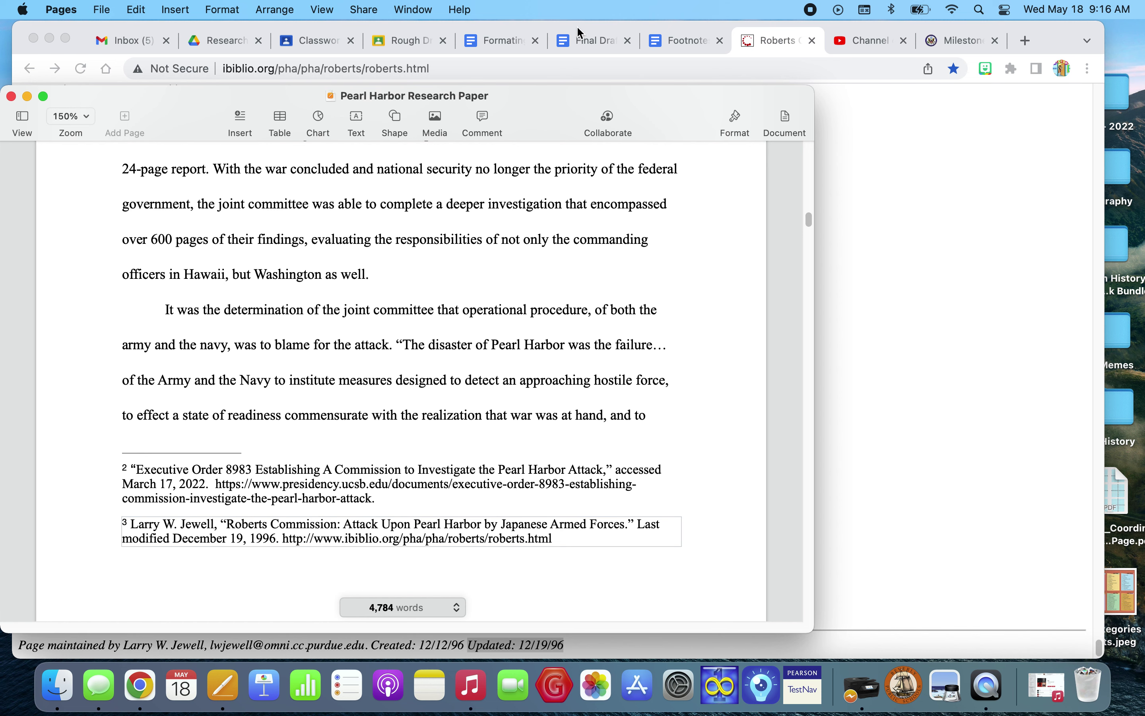
click(28, 96)
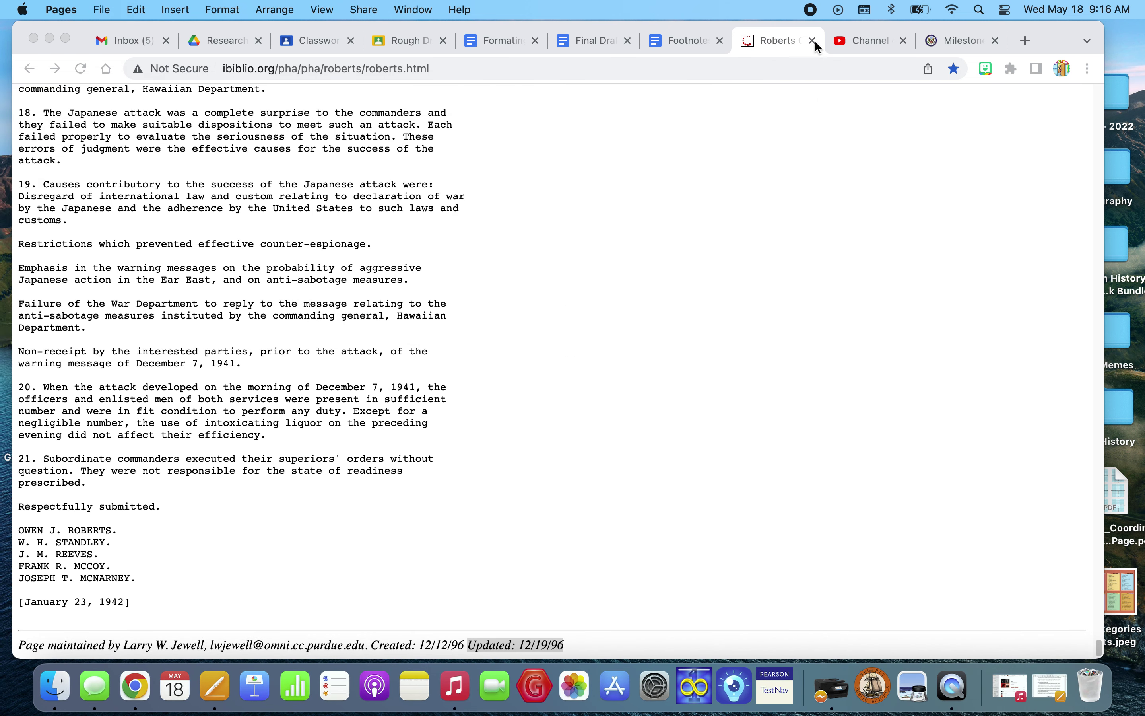
- Glance at the American Isolationism source page, then return to the Final Draft research paper
click(957, 38)
scroll(618, 280, up, 15)
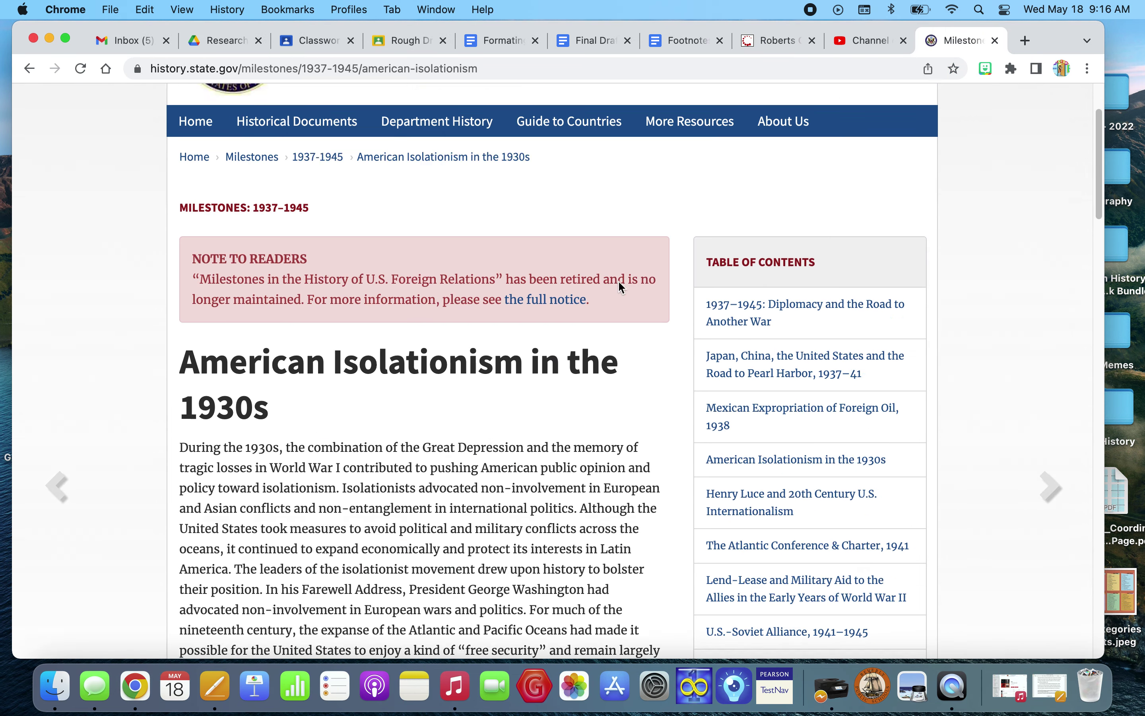
scroll(620, 283, up, 3)
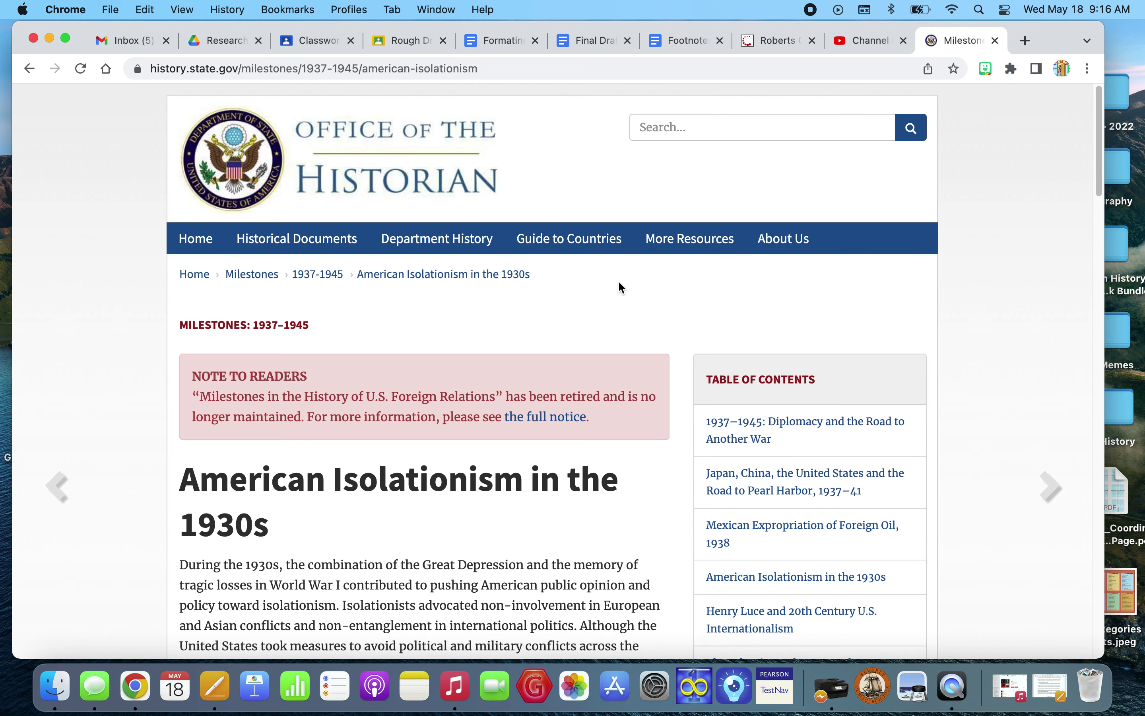
click(587, 41)
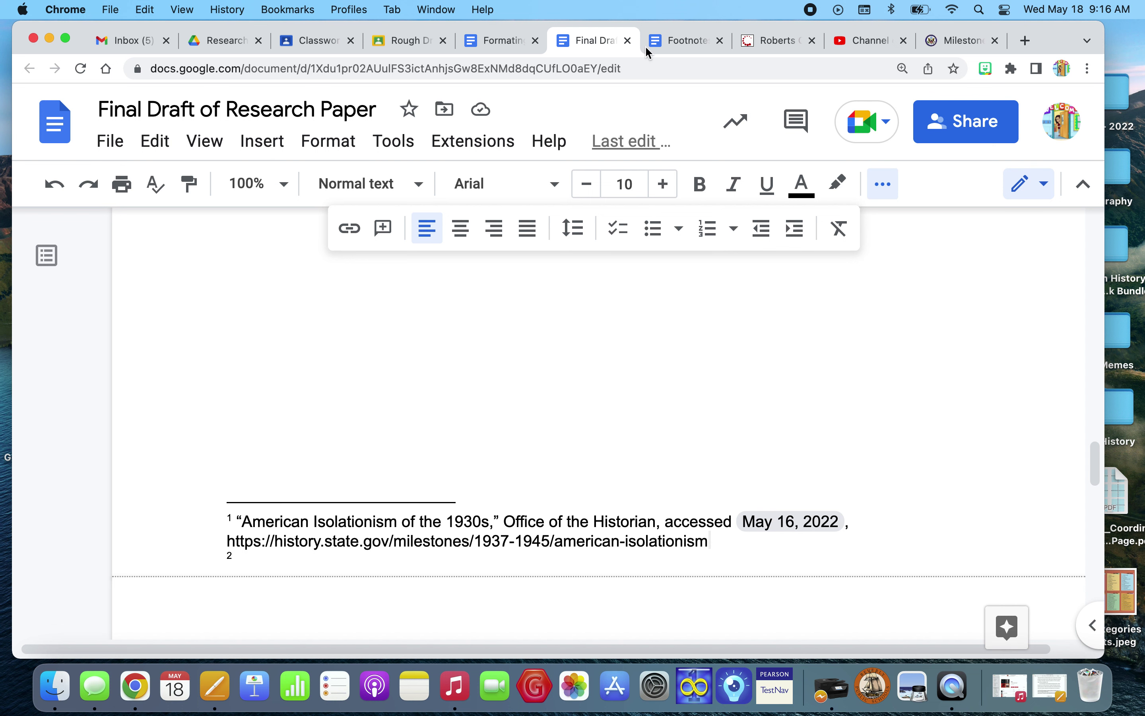
- Switch to the Footnotes and Bibliography Formatting Examples guide at its Website citations
click(689, 42)
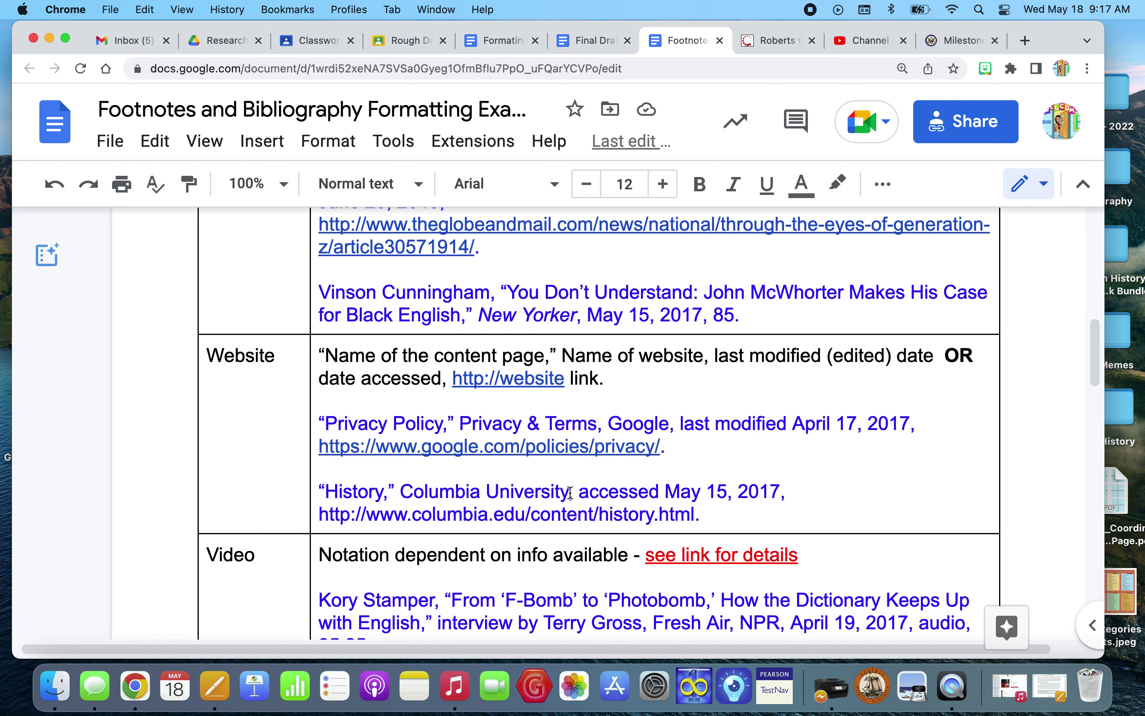
- Scroll up the formatting guide toward its Book citation example
scroll(571, 492, up, 3)
scroll(571, 492, up, 8)
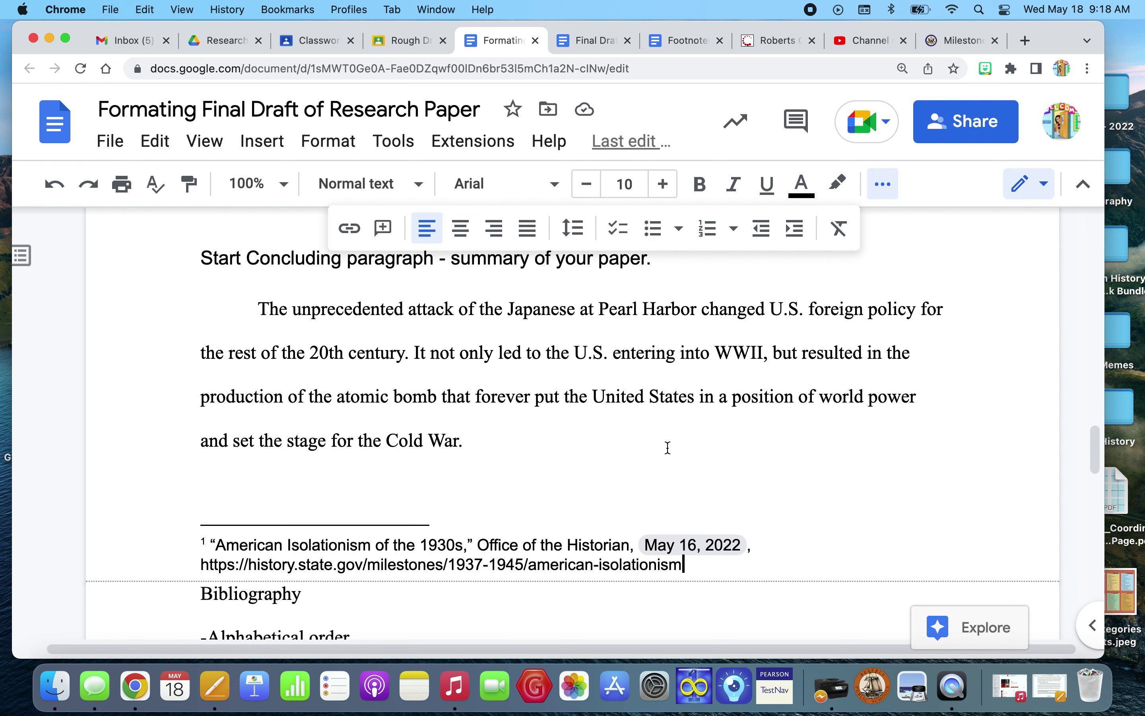
- Insert an empty footnote 2 after 'was made.' in the thesis paragraph, then view the Book example
scroll(667, 448, up, 4)
scroll(667, 450, up, 5)
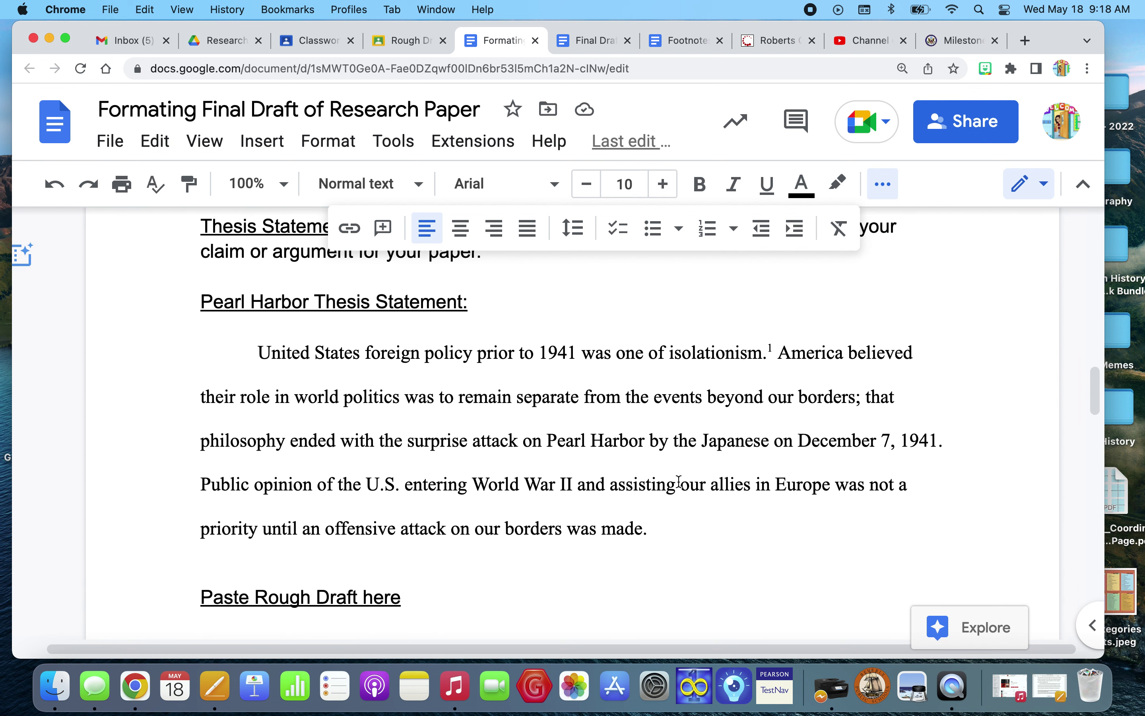
click(650, 530)
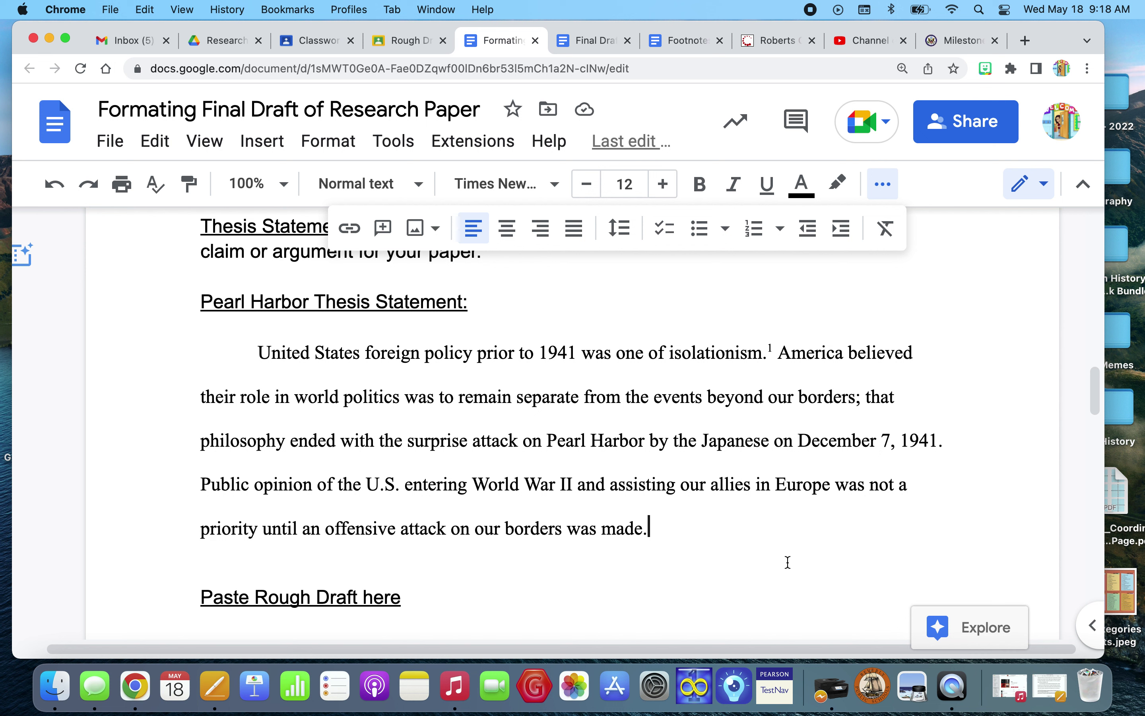
click(263, 150)
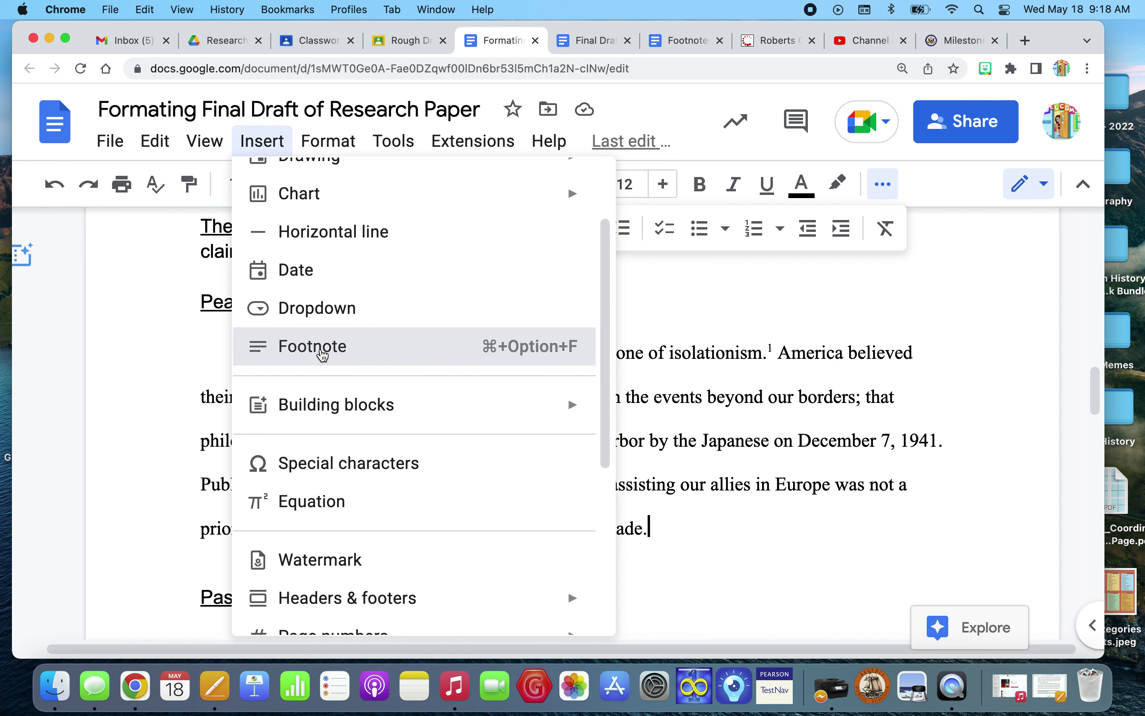
click(322, 353)
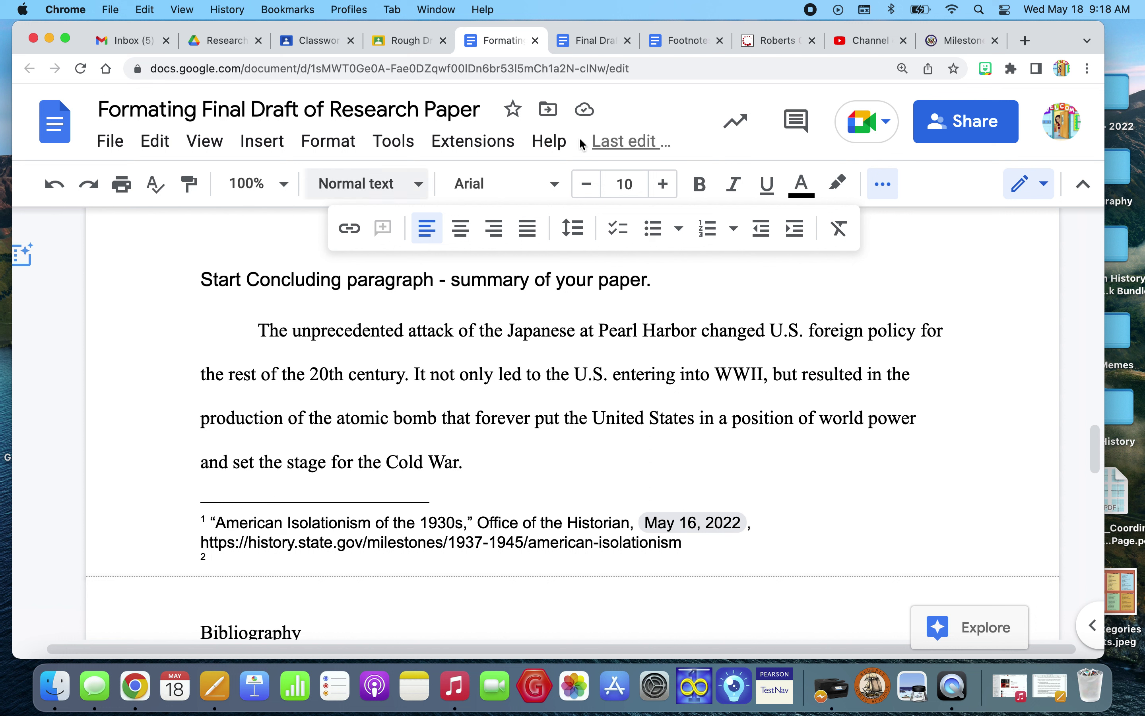
click(686, 44)
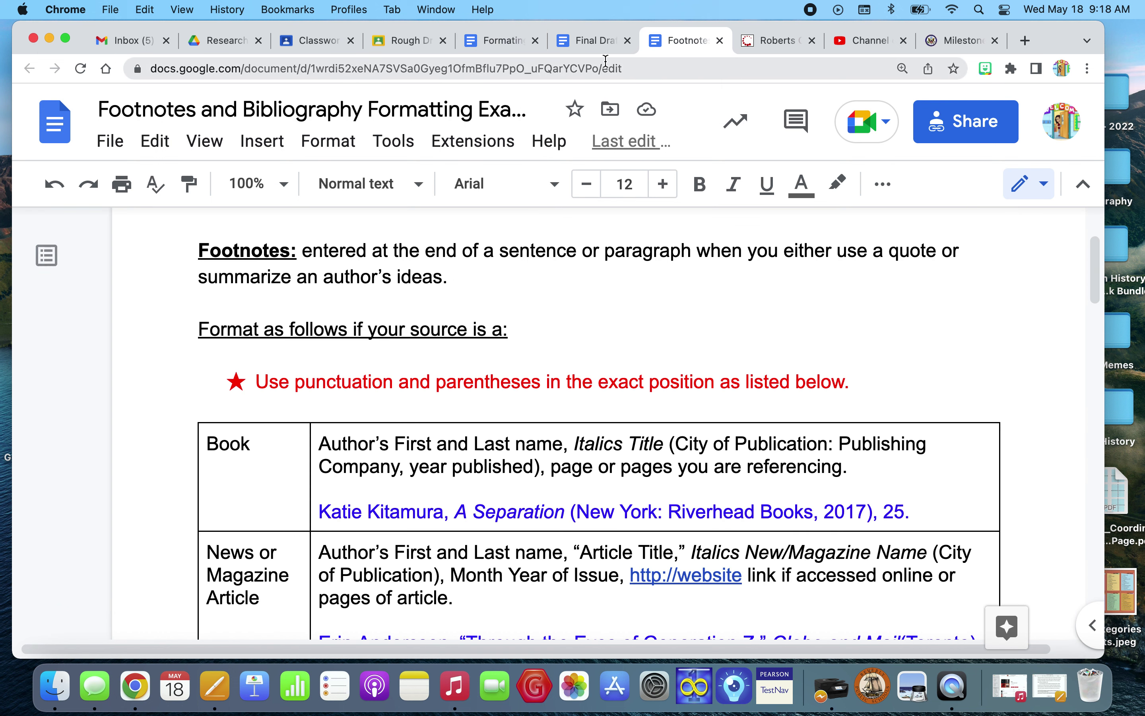
- Type the author's name followed by 'Defining Moments:' in footnote 2 of the Final Draft
click(587, 45)
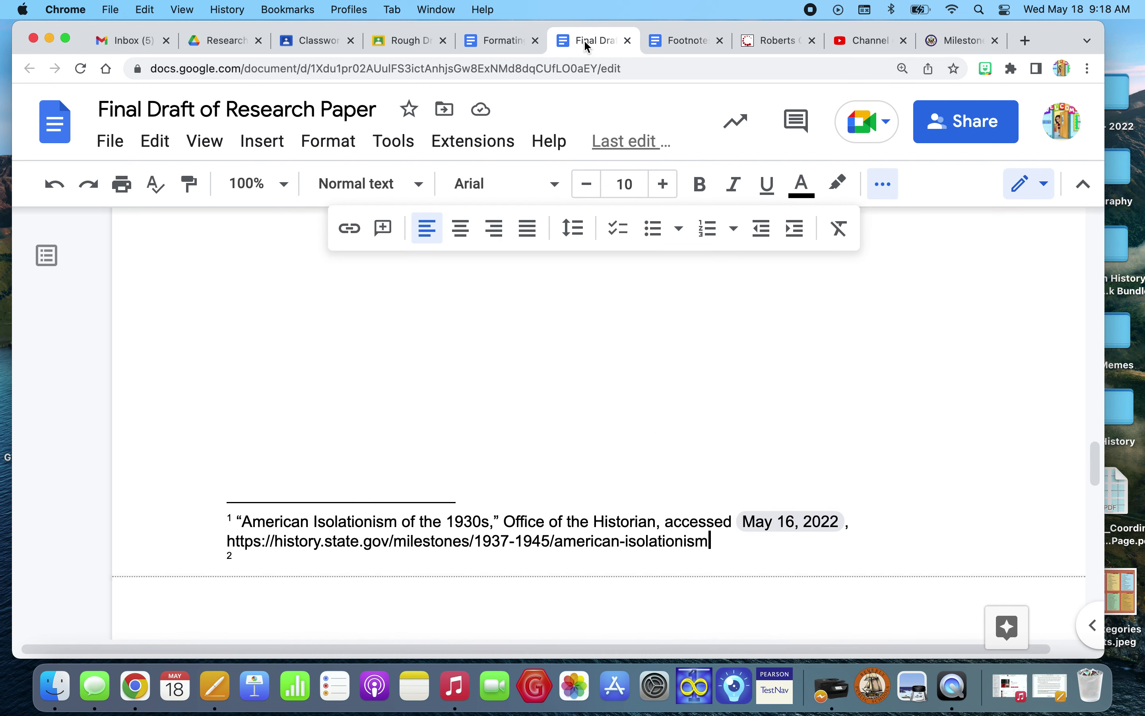
click(247, 557)
text(A)
key(BackSpace)
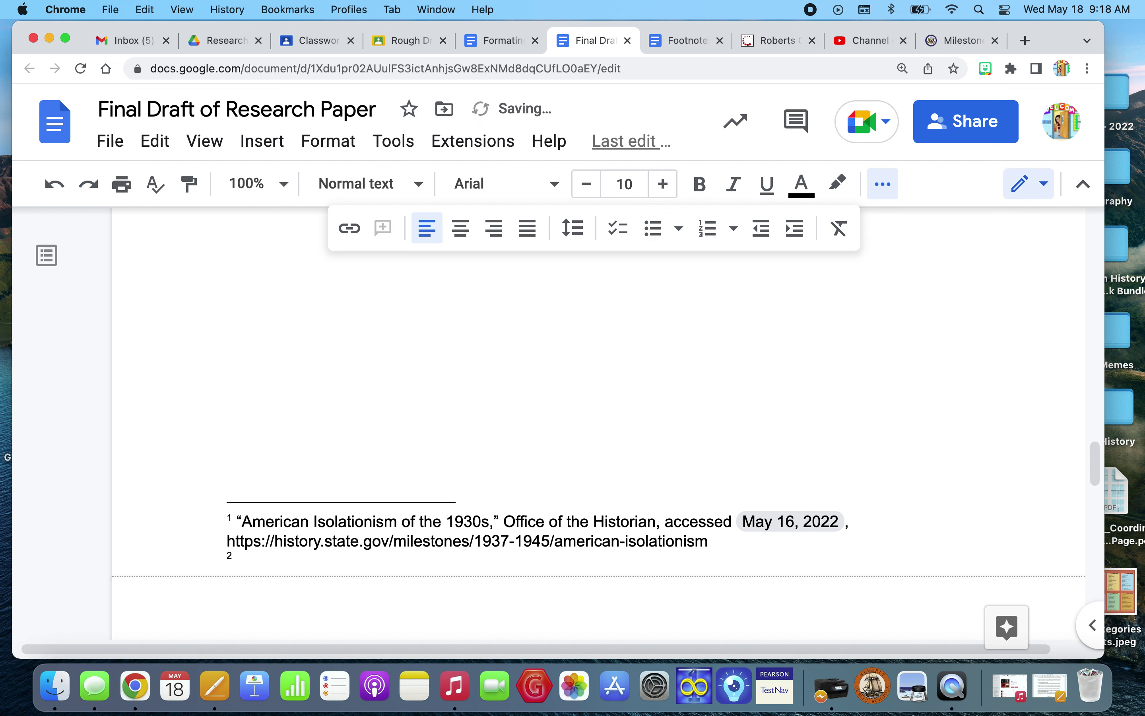
text(Laurie Collier)
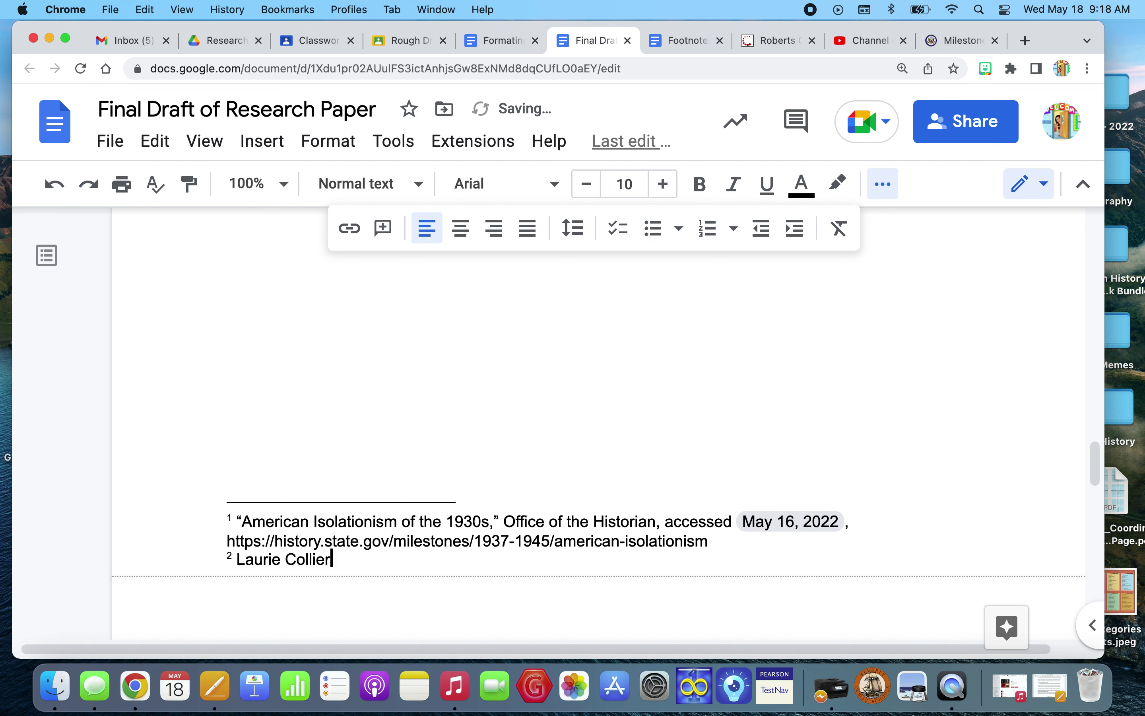
text( Hillstrom,)
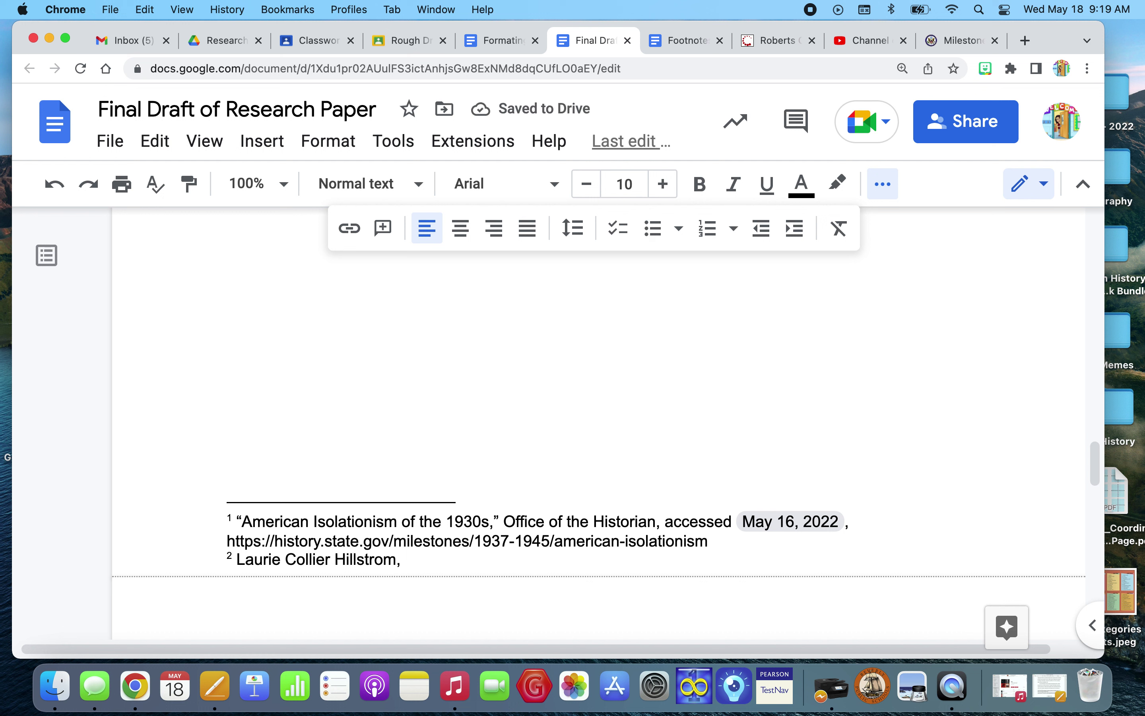
text(D)
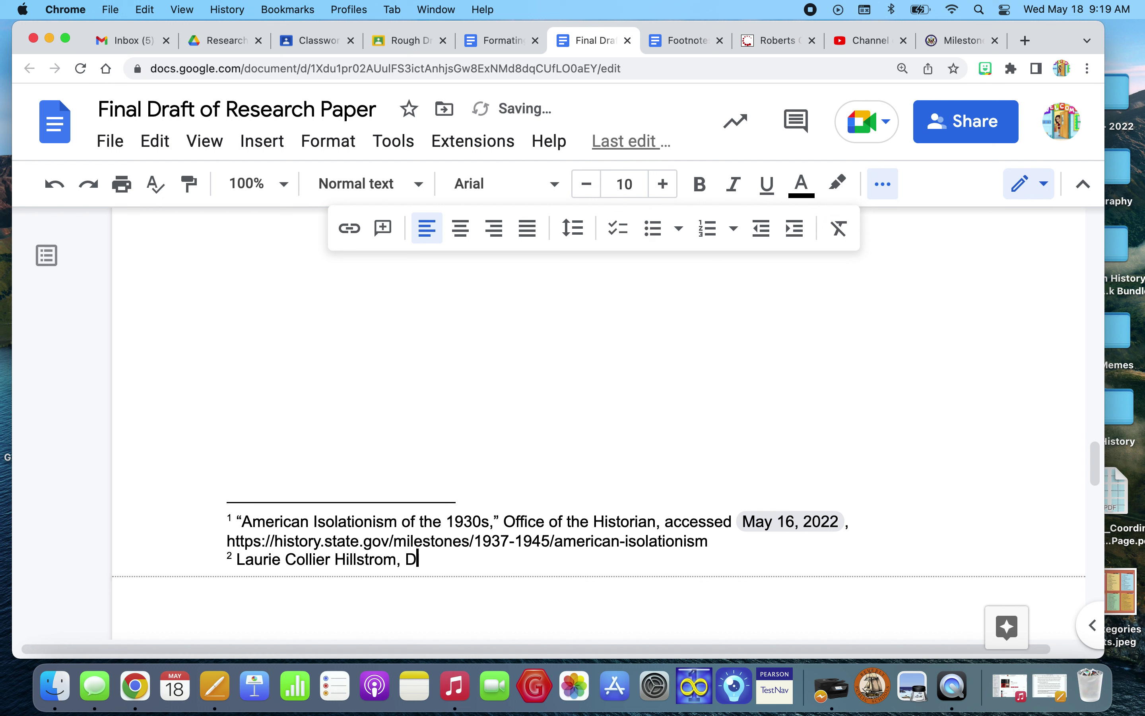
text(efining Moments)
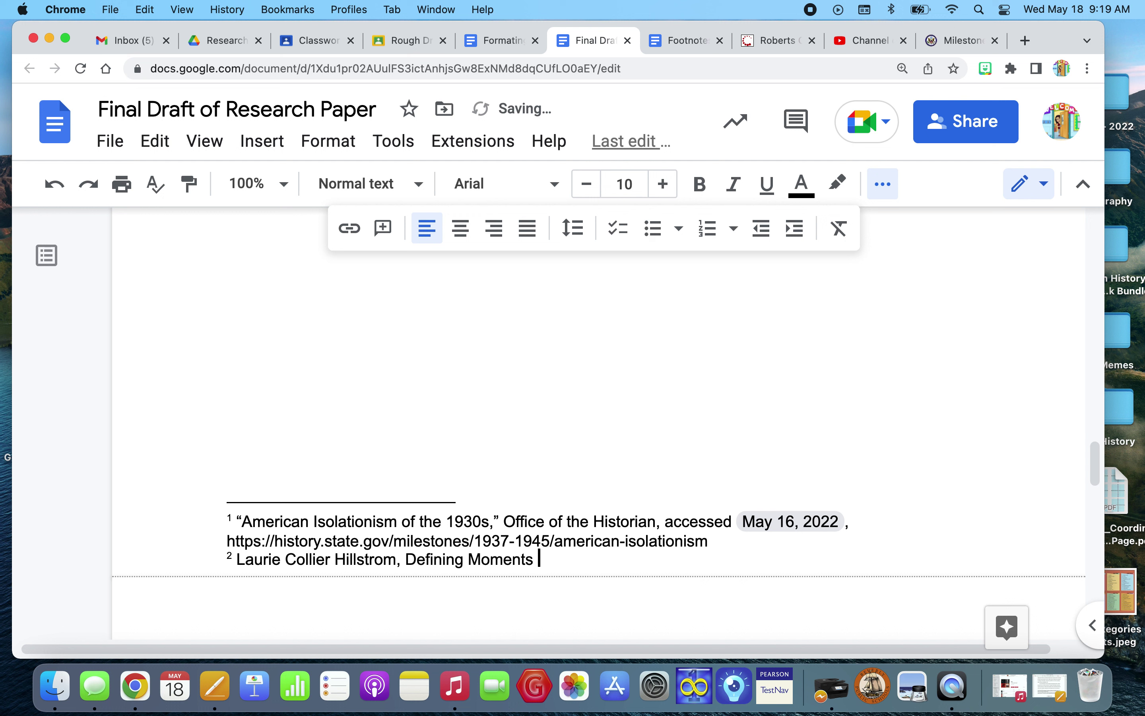
key(BackSpace)
text(:)
- Undo an accidental text replacement and finish the title with 'The Attack on Pearl Harbor'
drag(245, 559, 543, 559)
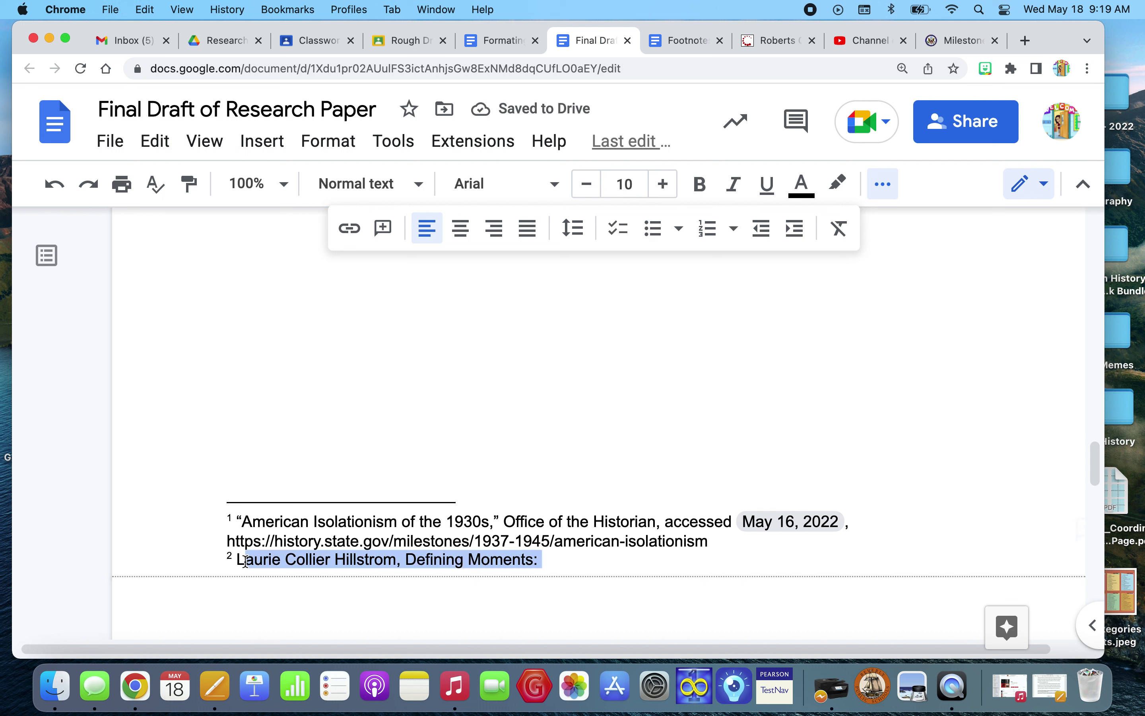
text(The)
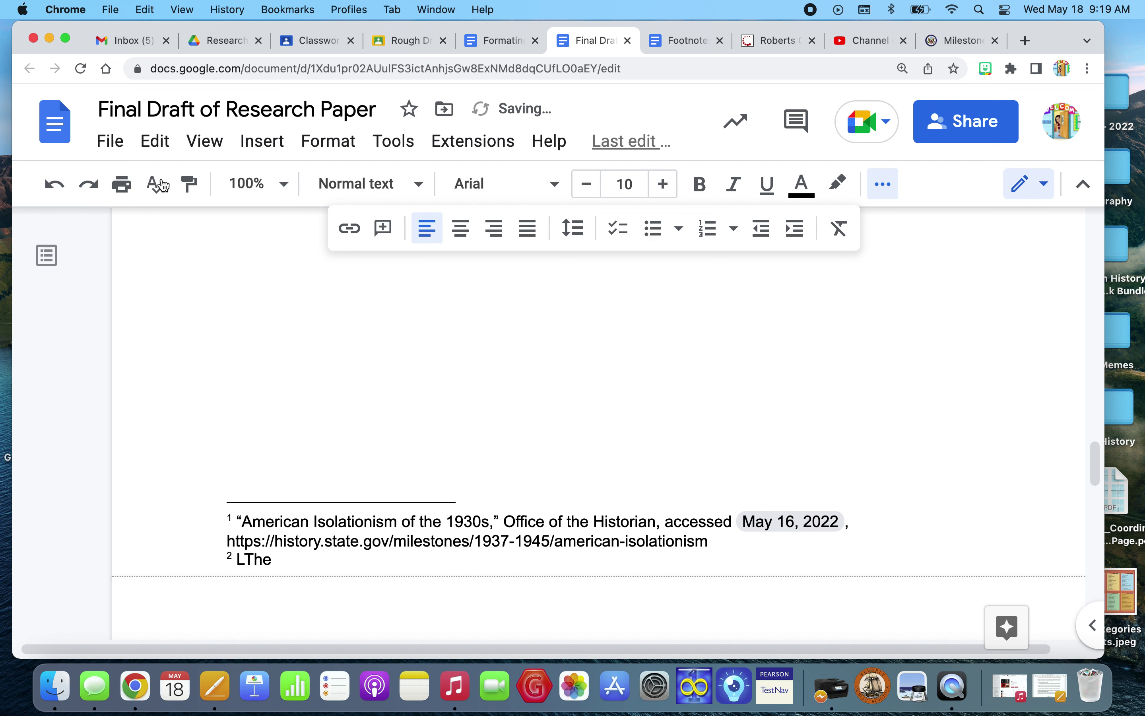
click(156, 143)
click(171, 186)
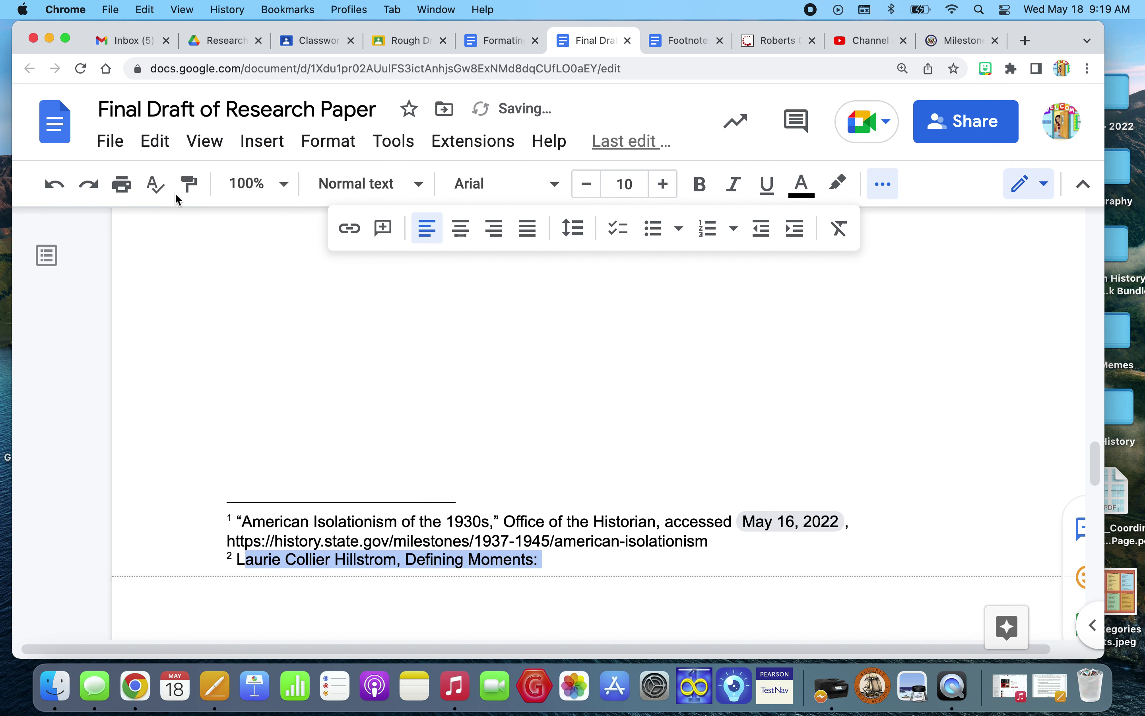
click(570, 557)
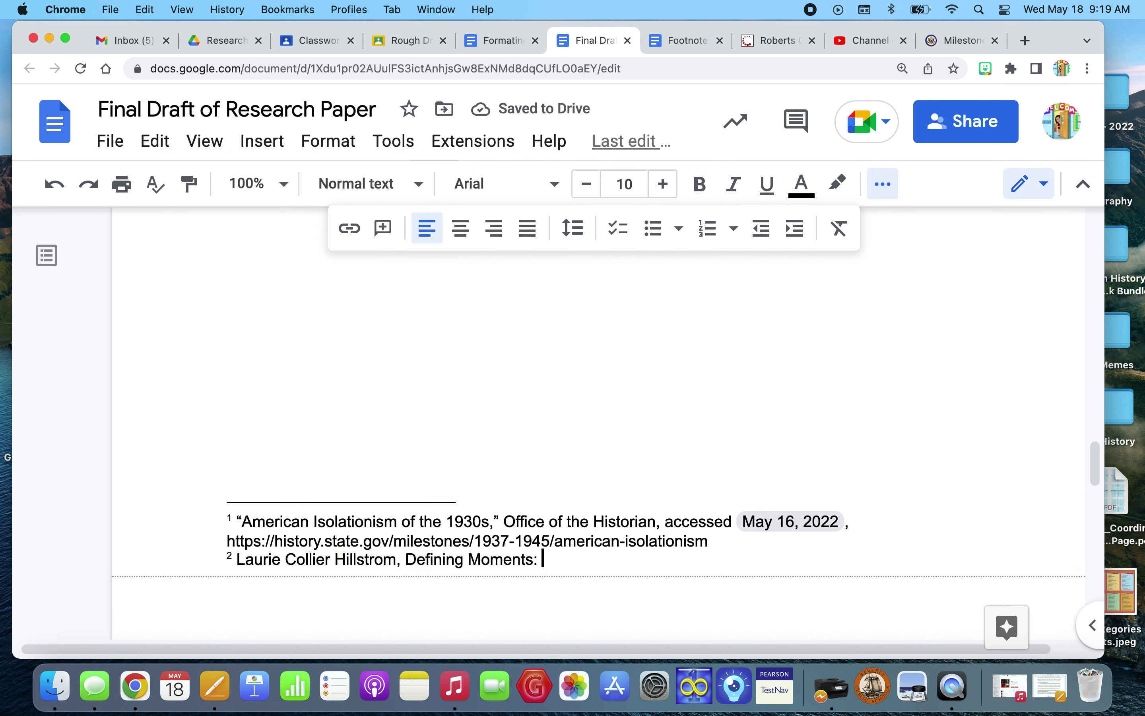
text(T)
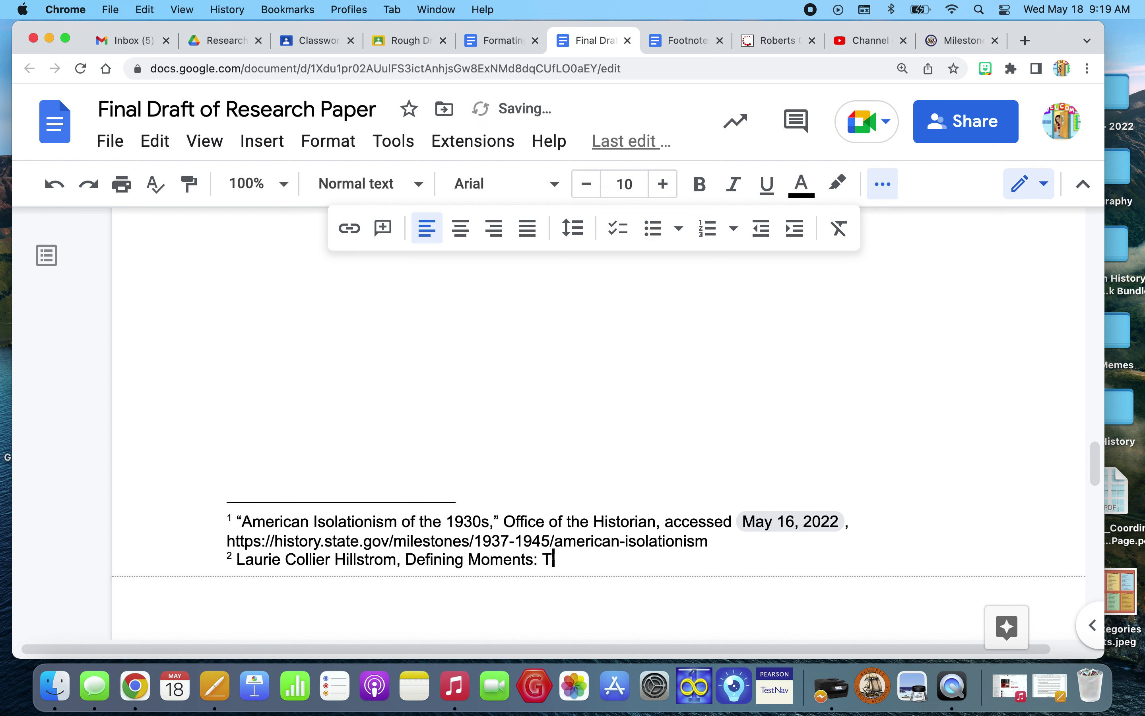
text(he Attack on Pearl Harbor)
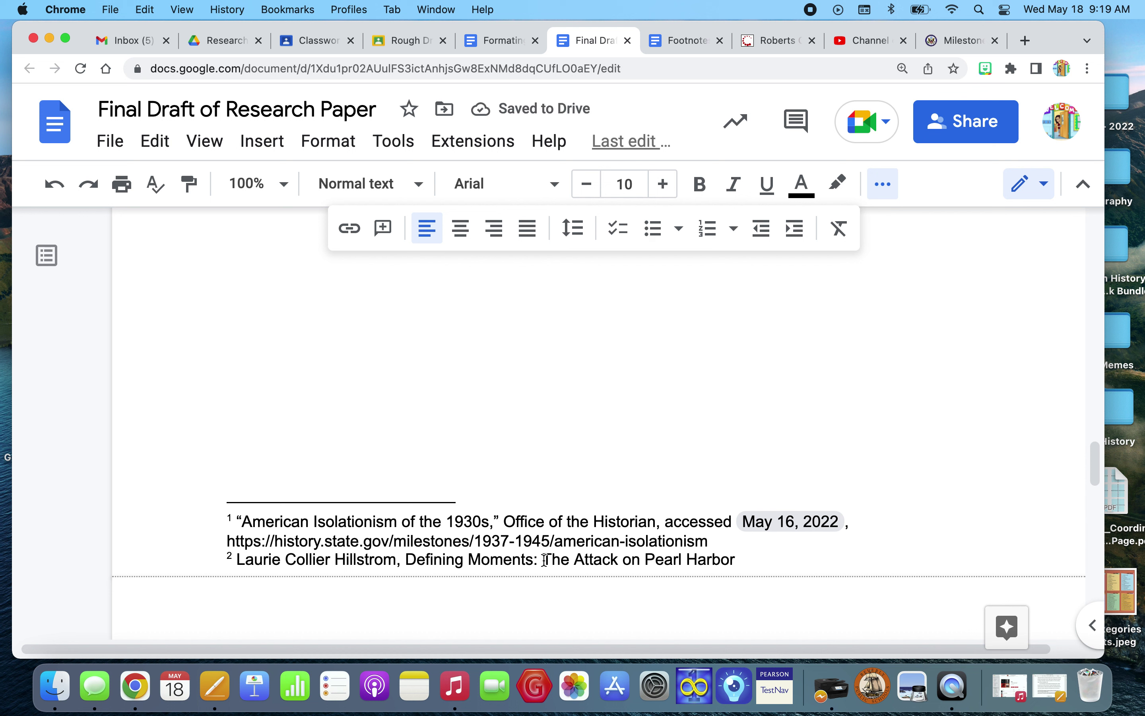
- Italicize the full title 'Defining Moments: The Attack on Pearl Harbor' in footnote 2
drag(545, 560, 734, 559)
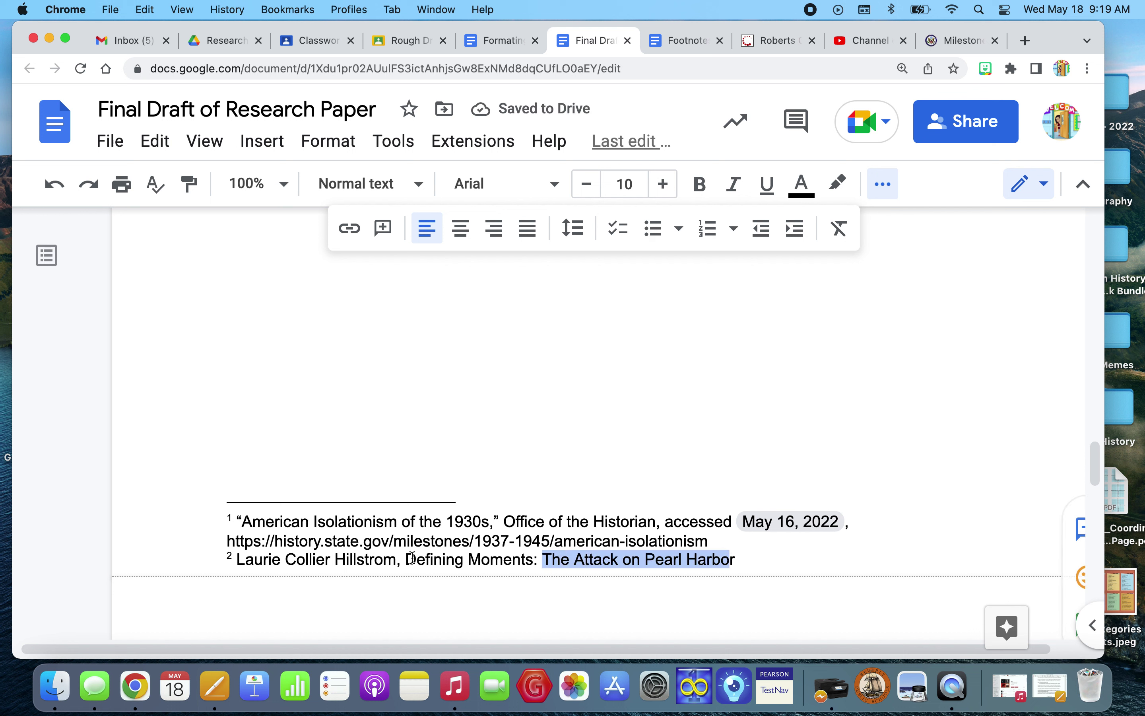
drag(407, 559, 737, 559)
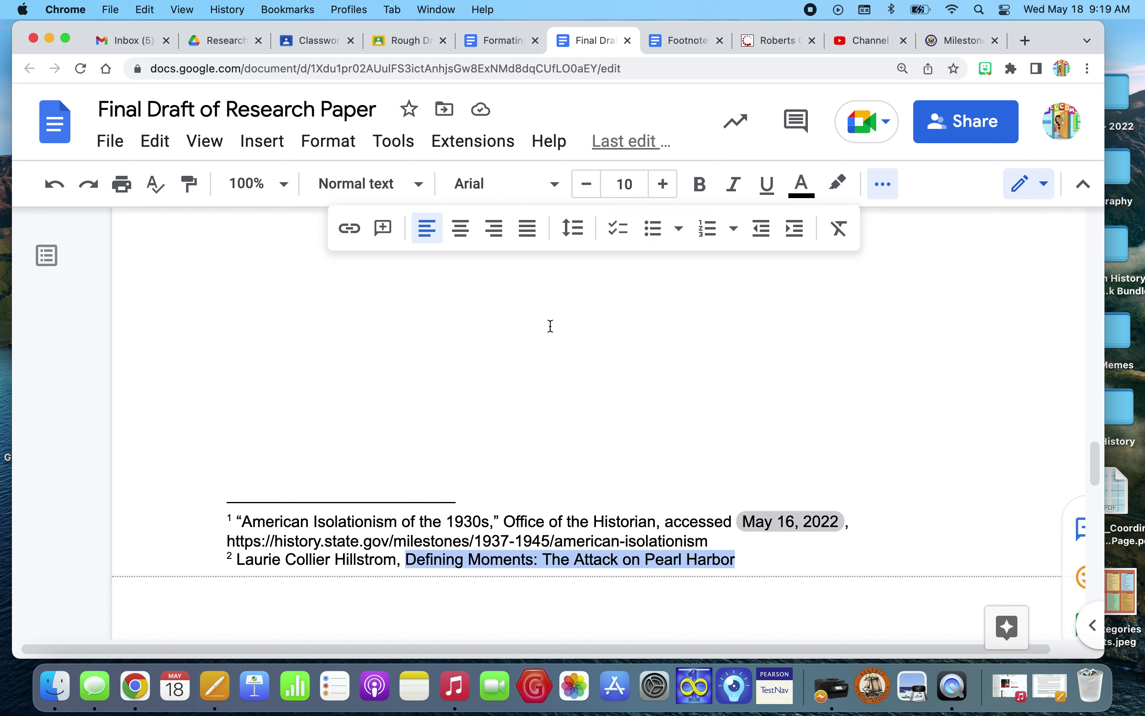
click(734, 185)
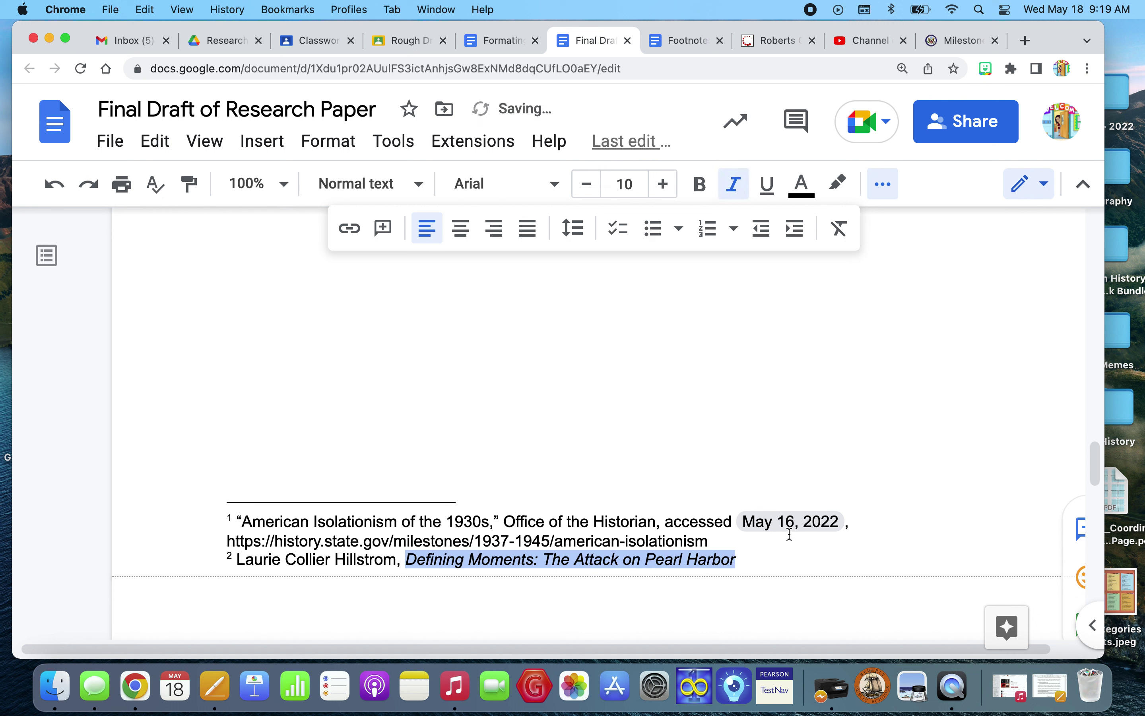
click(760, 561)
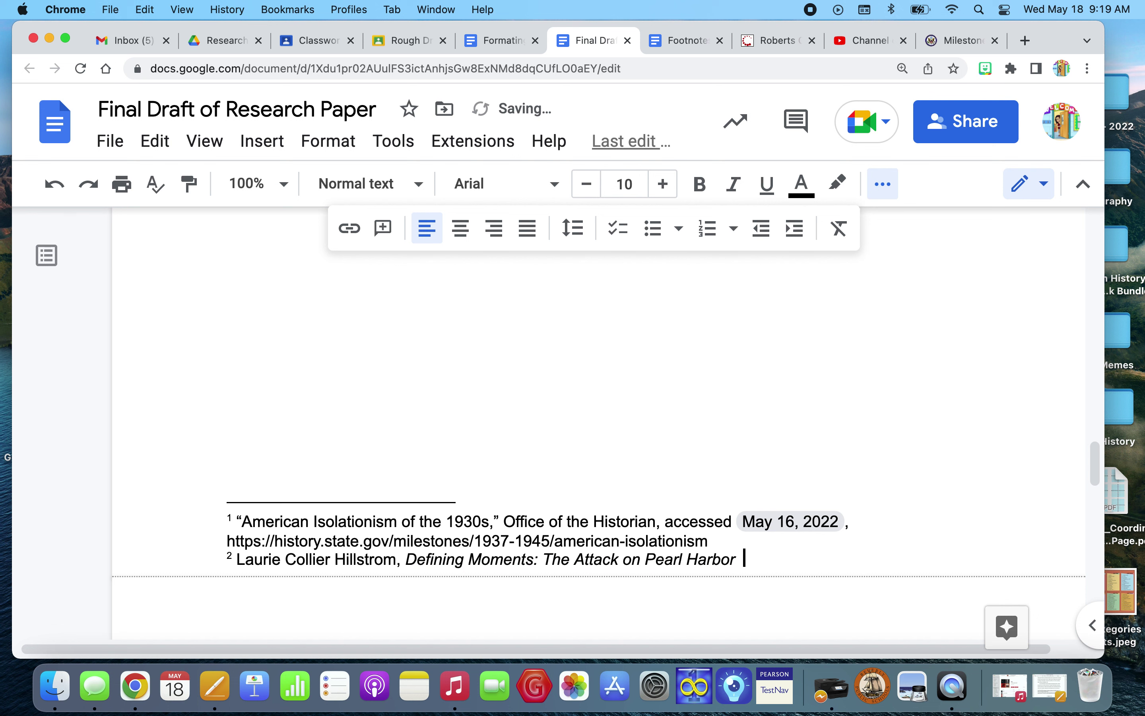
click(688, 42)
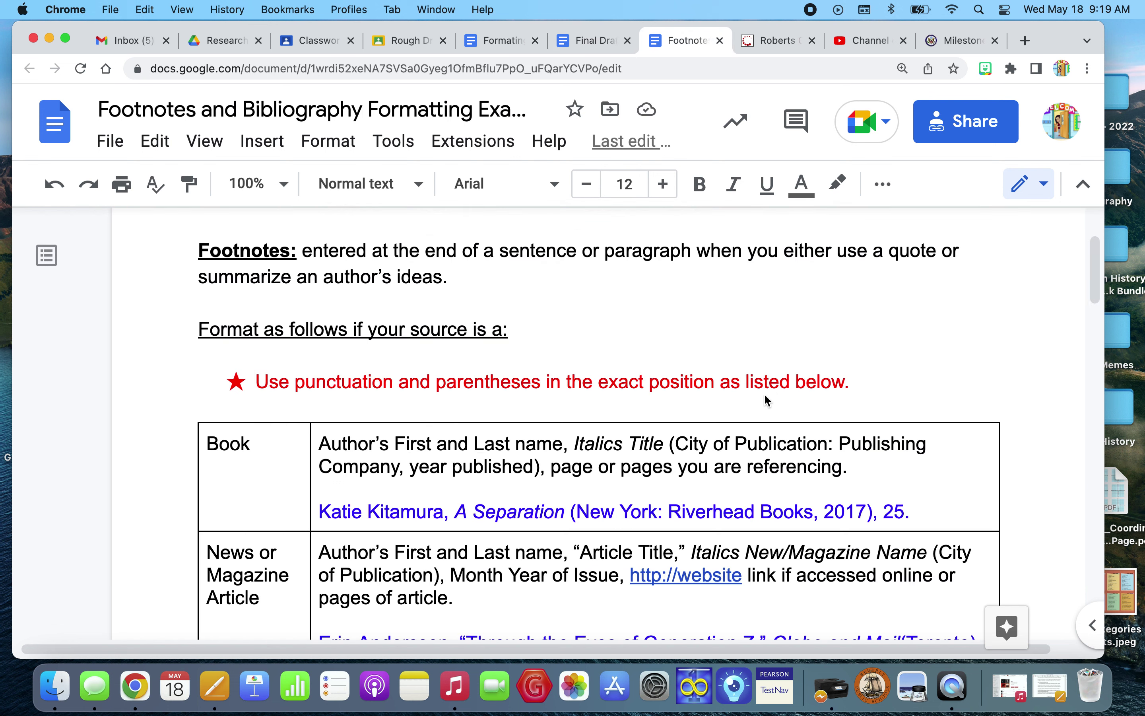
mouse_move(674, 469)
click(596, 44)
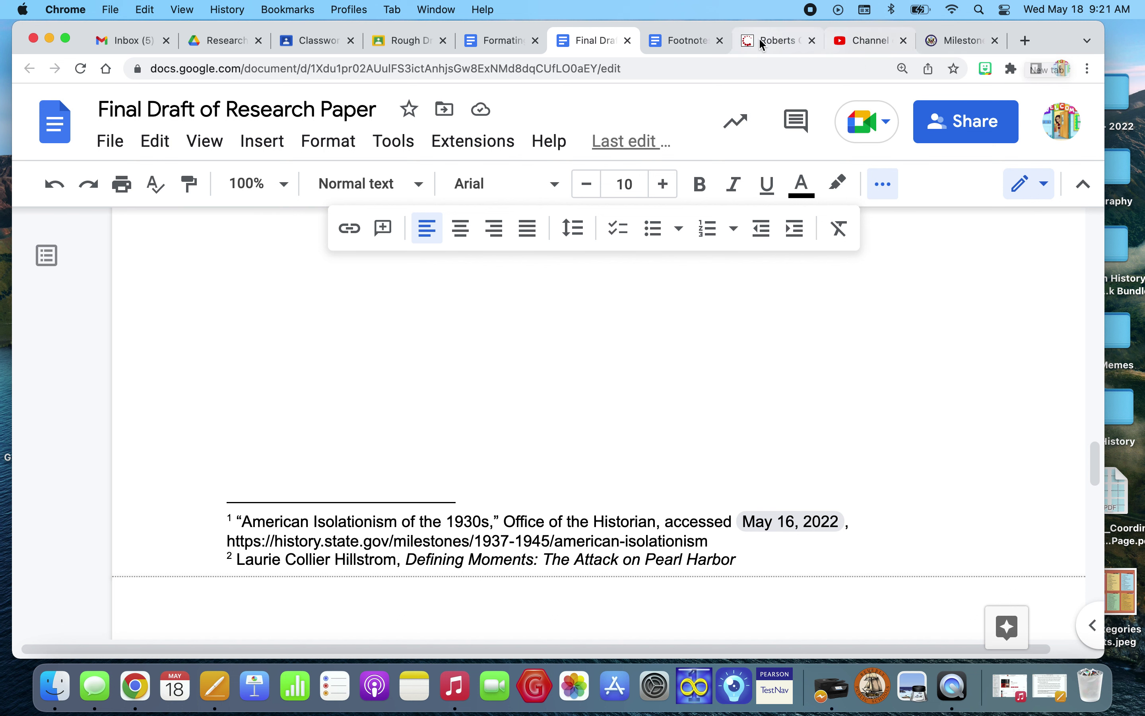
- Add '(Detroit: Omnigraphics, Inc. 2009),' after the title, checking the Book example between entries
click(683, 42)
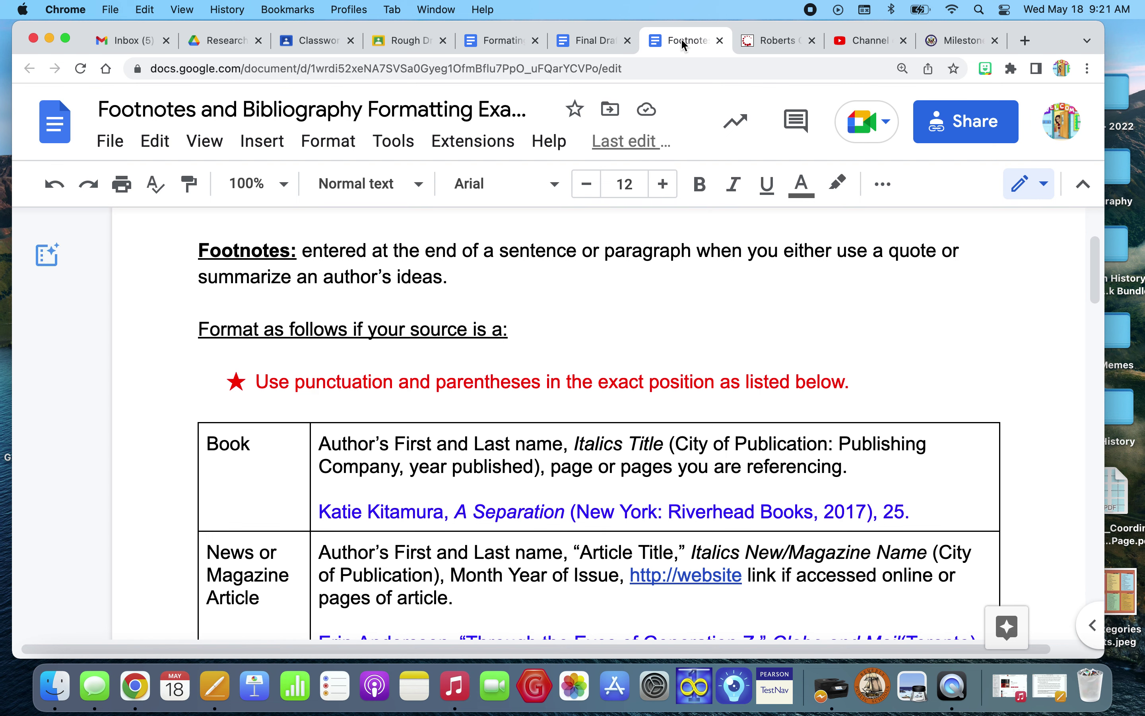
click(585, 39)
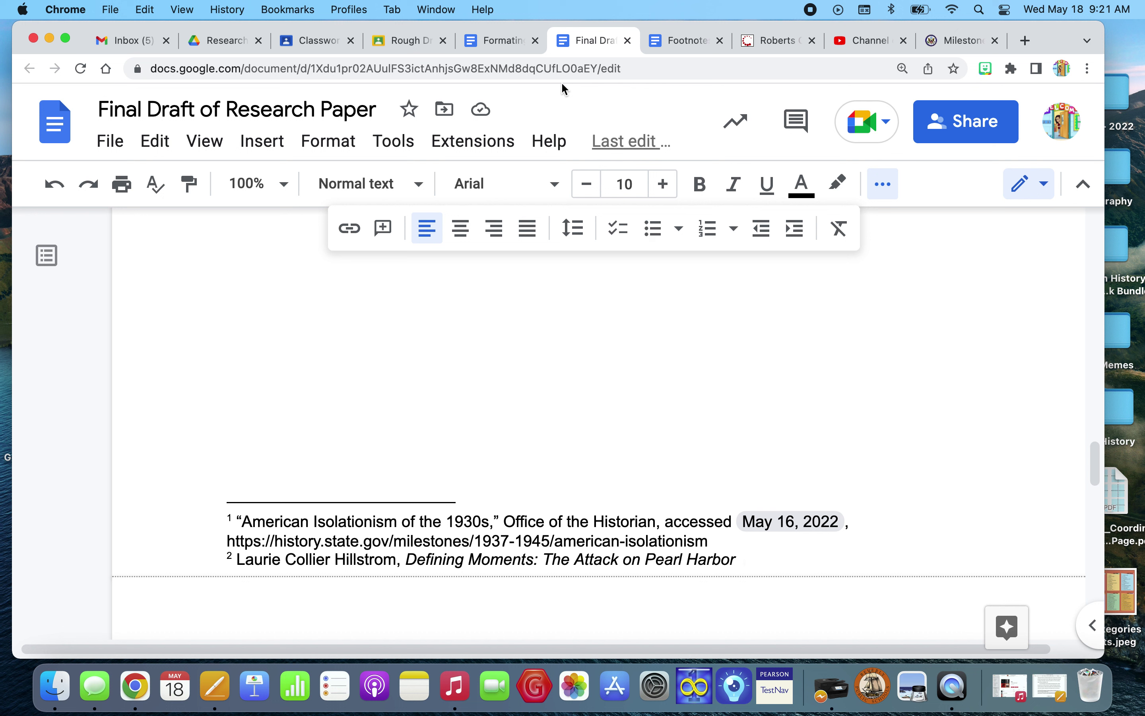
text((Detr)
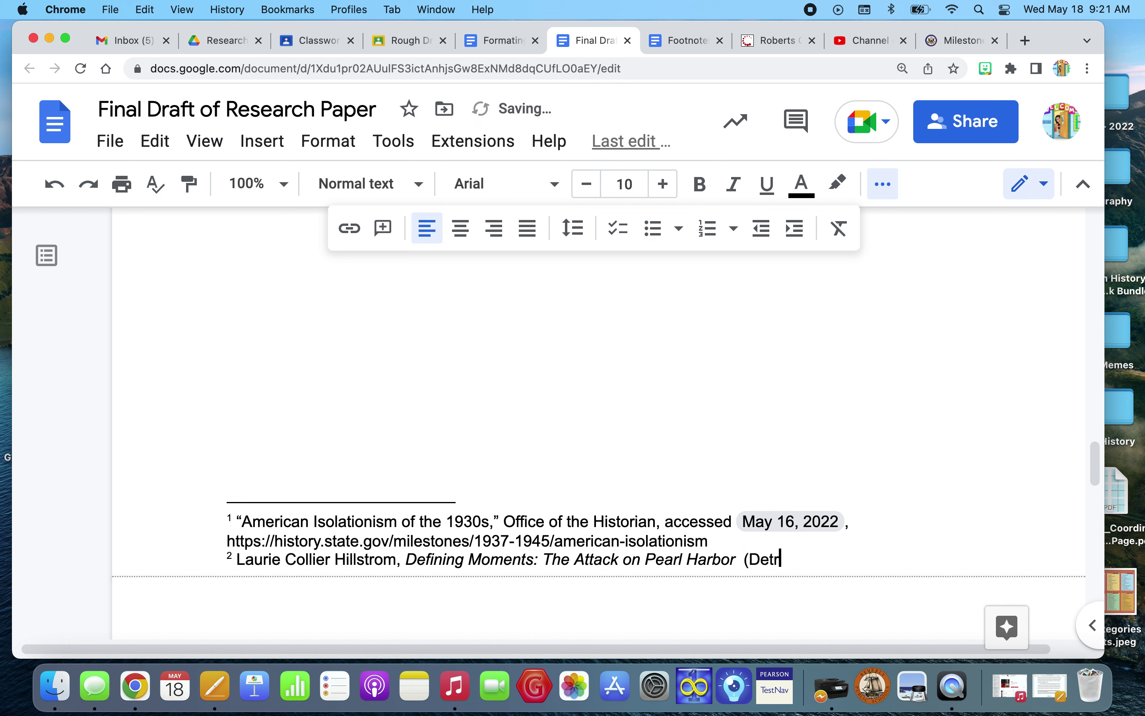
text(oit:)
click(685, 41)
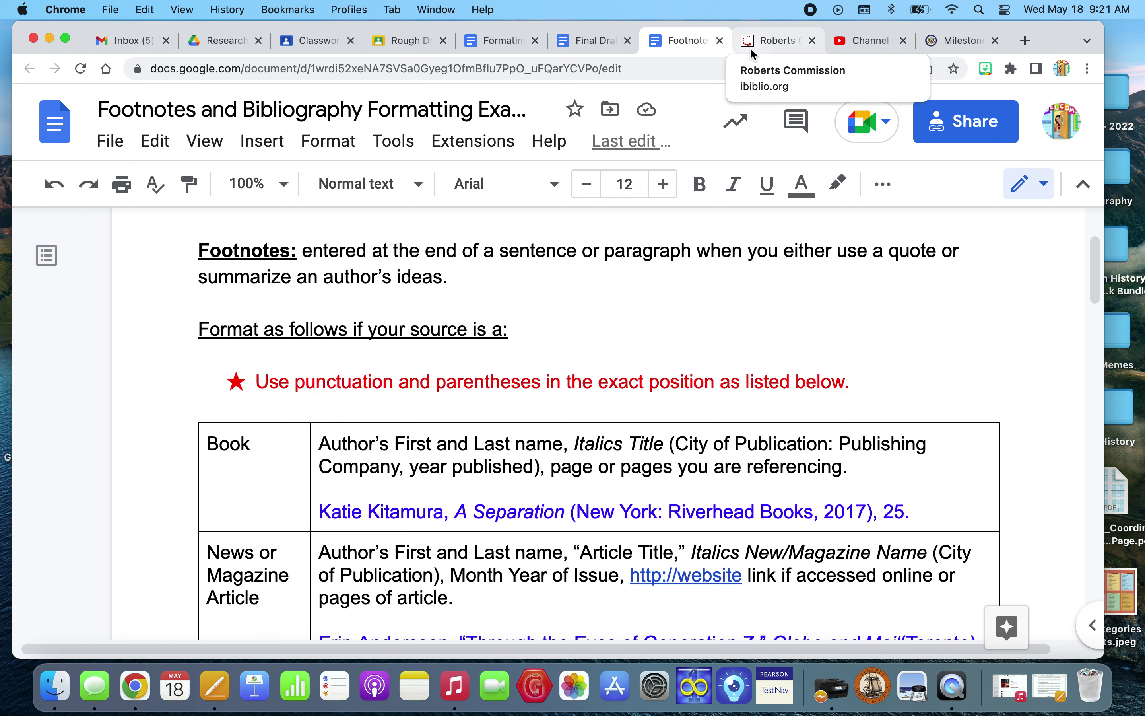
click(592, 42)
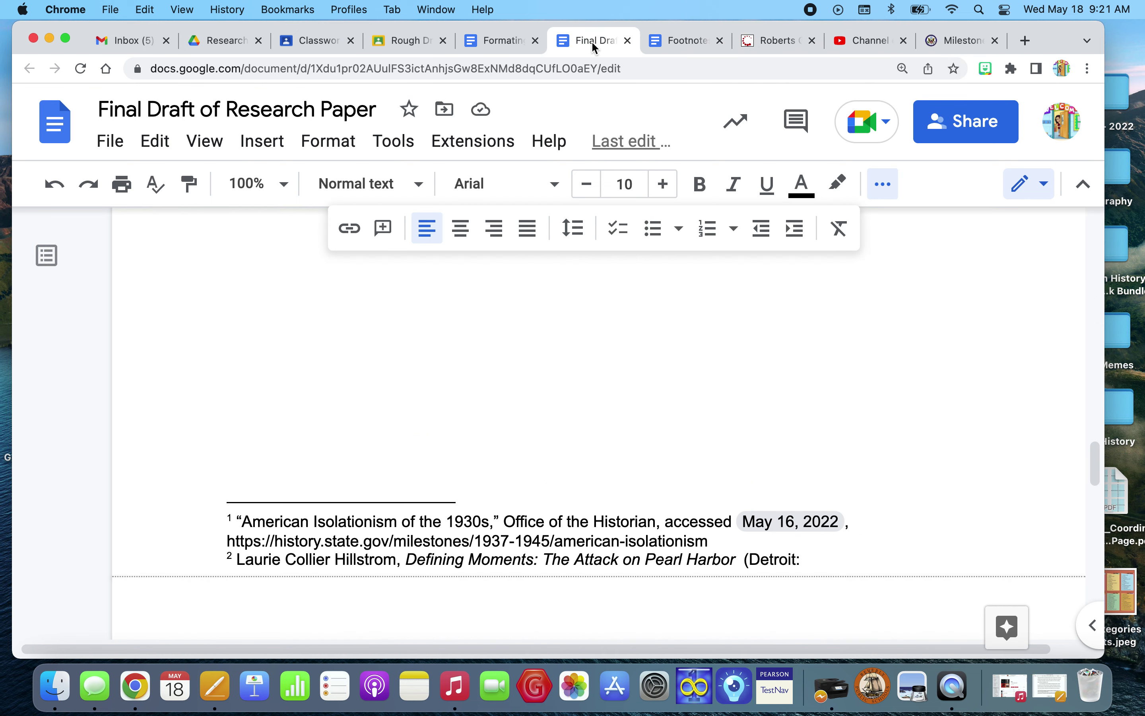
text(Omn)
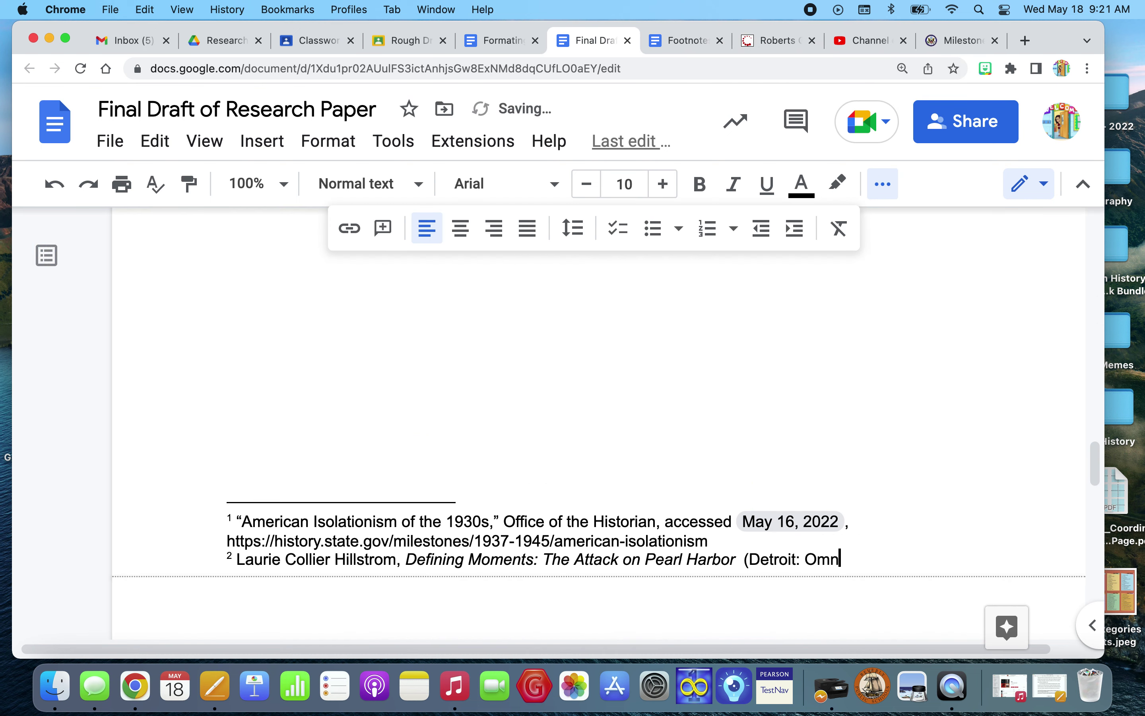
text(igraphics, Inc. )
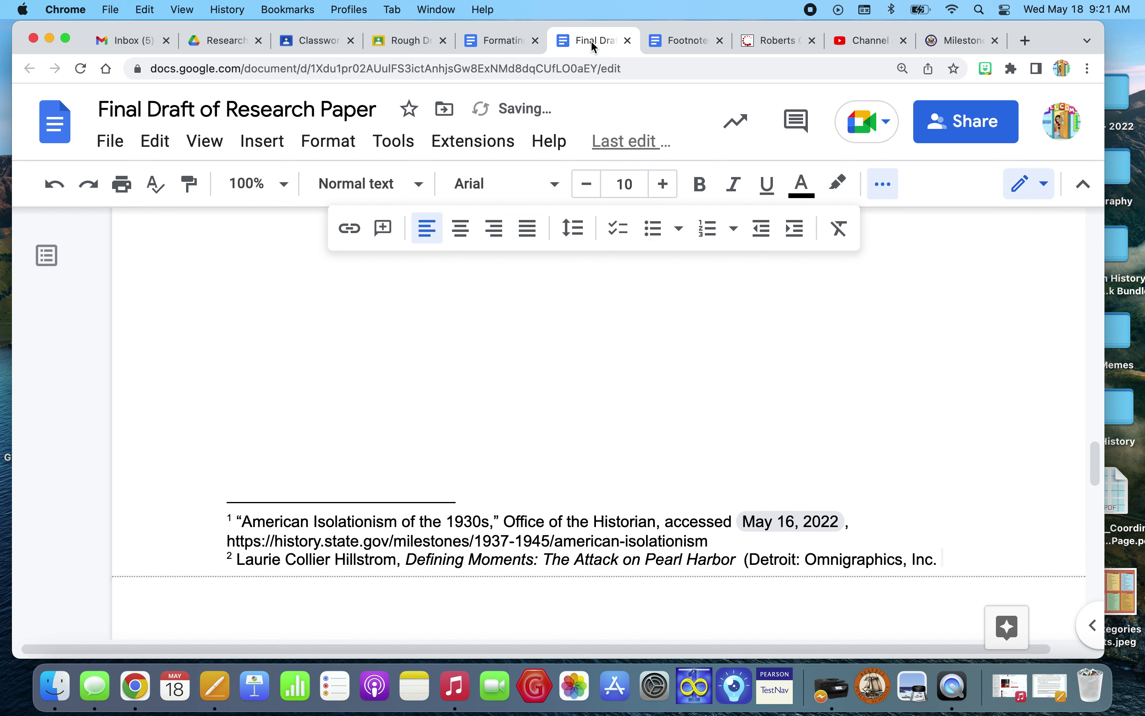
text(2009)
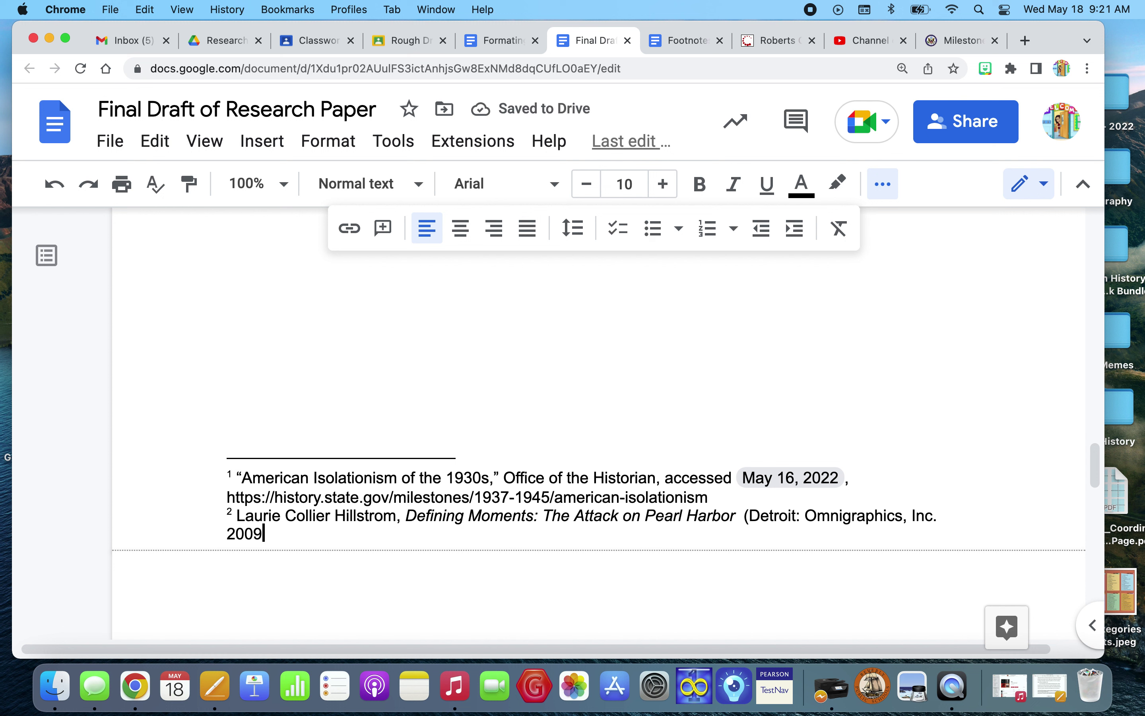
text(),)
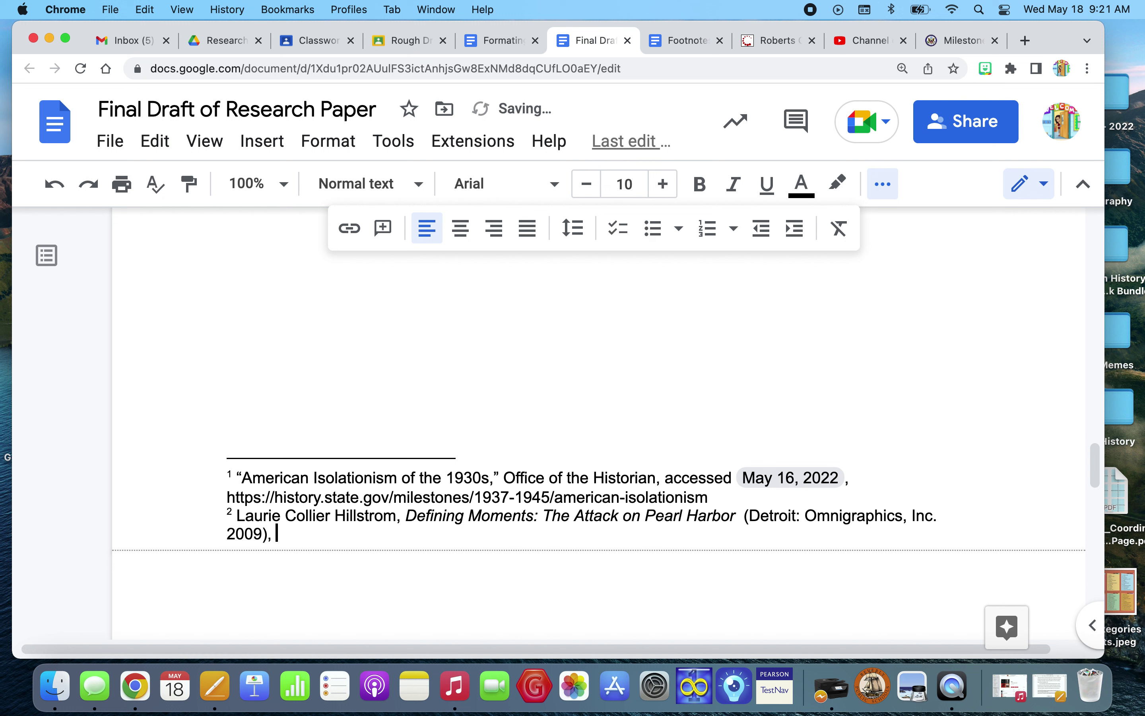
click(696, 40)
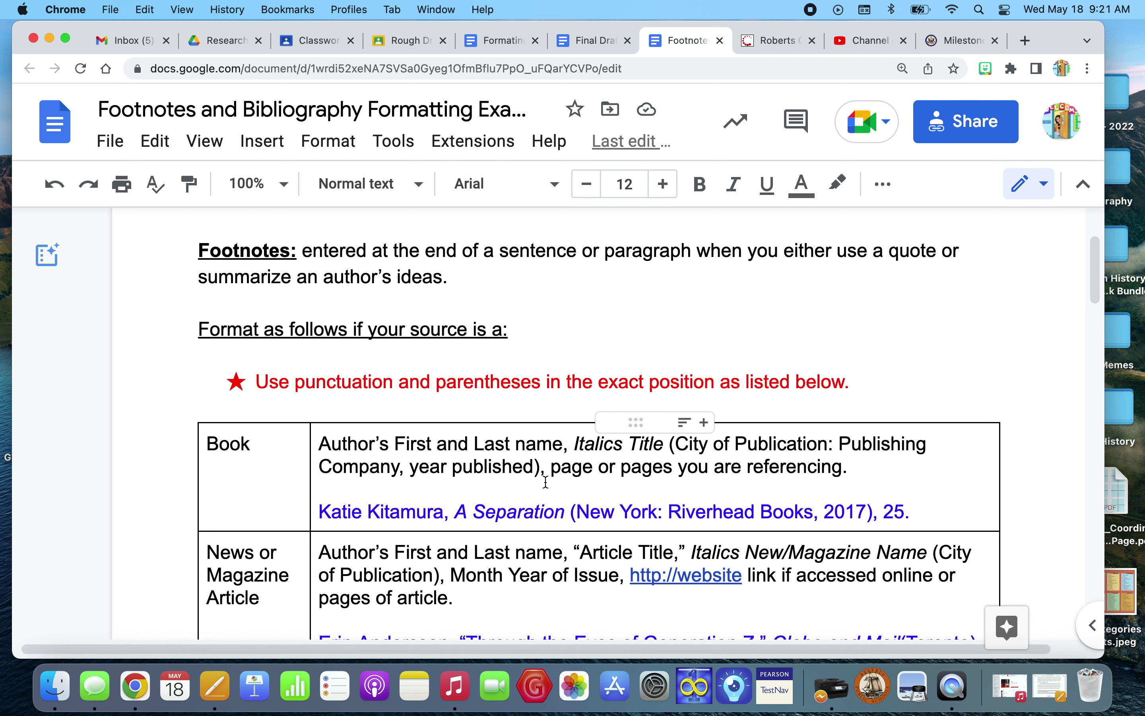
click(592, 44)
click(949, 518)
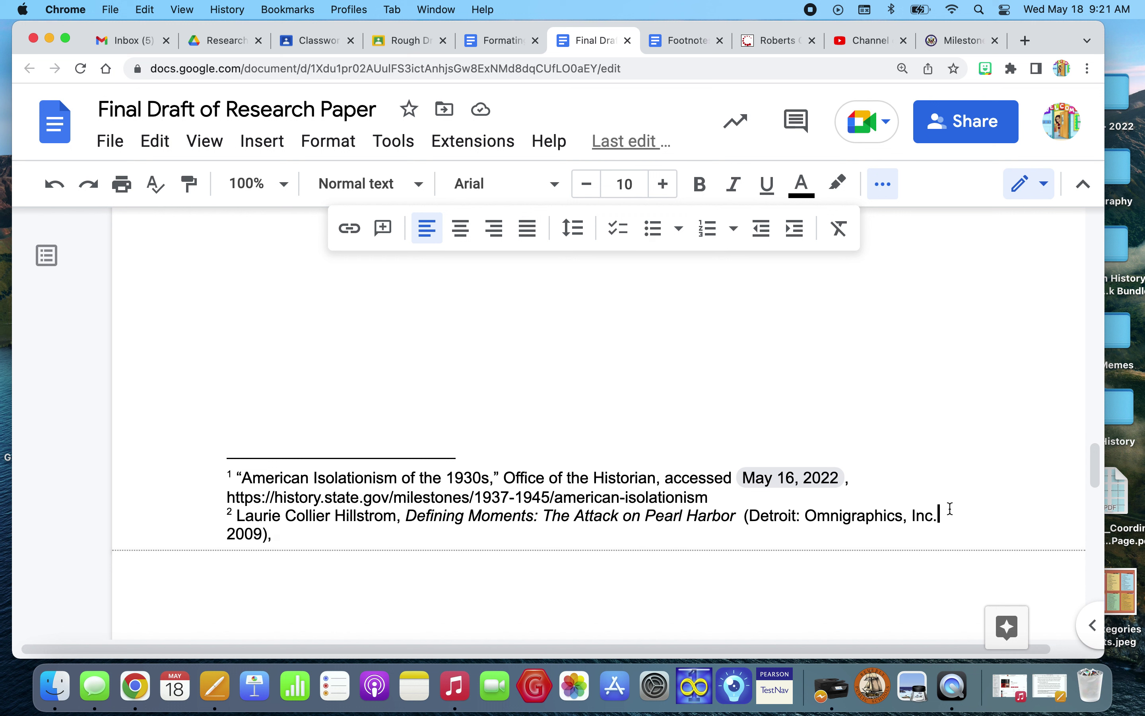
- Add a comma after 'Inc.' and end footnote 2 with page numbers '27-28.'
text(,)
text(27.)
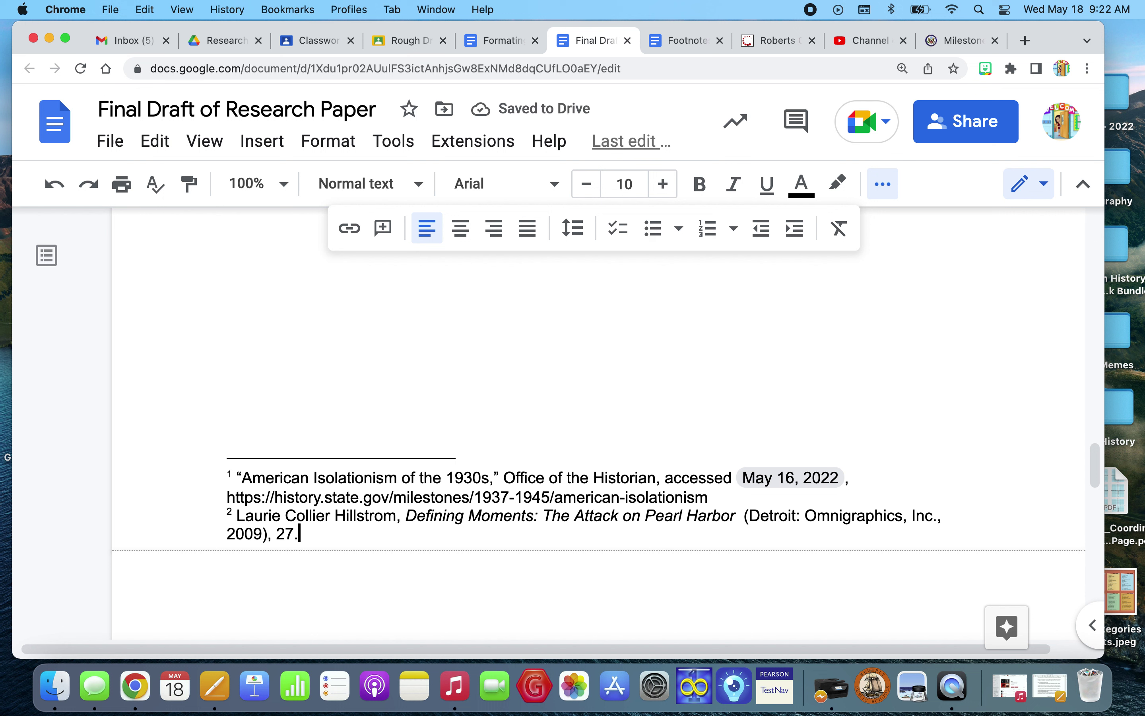
key(Left)
text(-28)
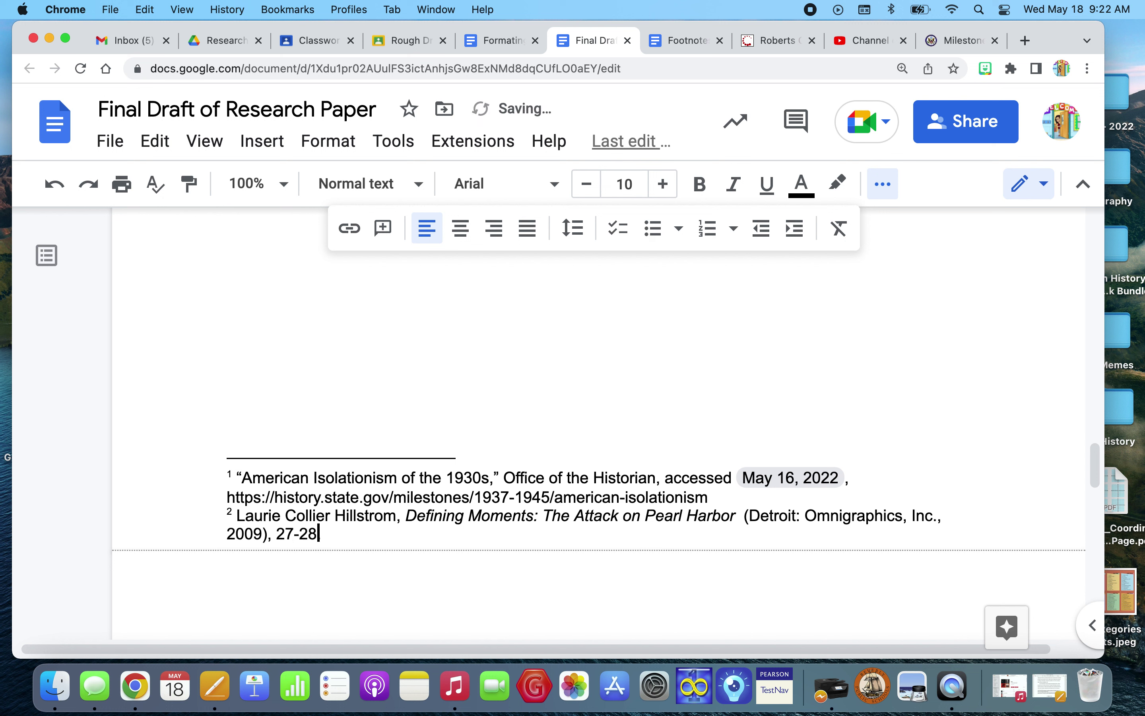
double_click(357, 539)
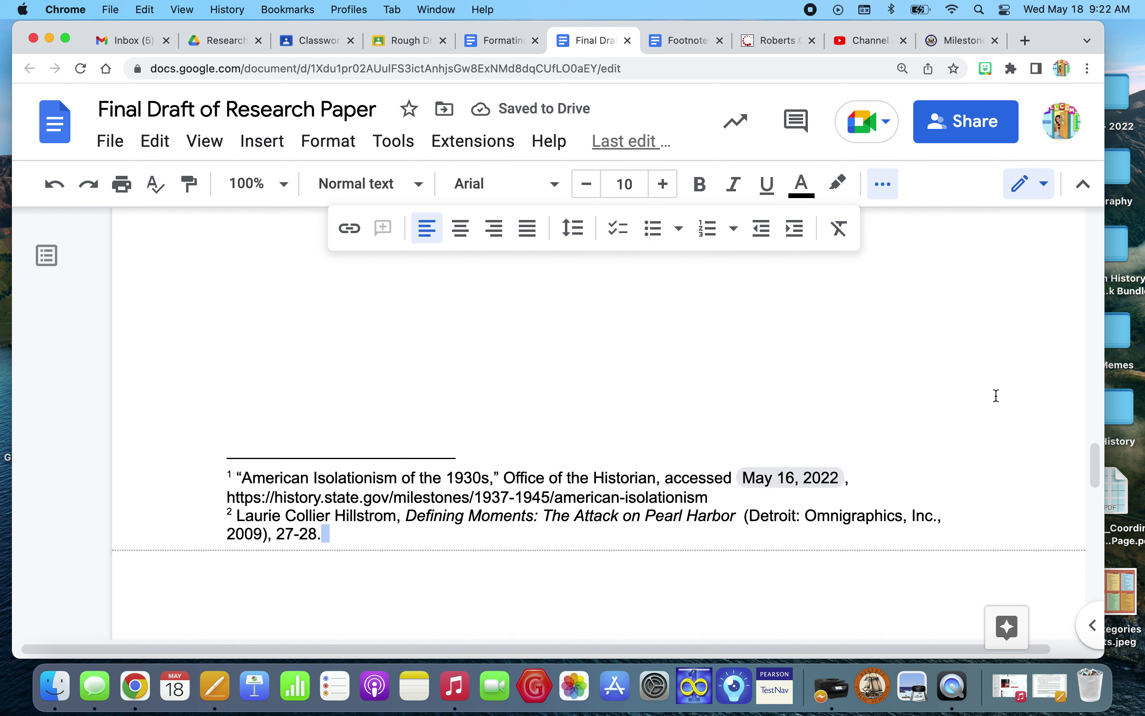
click(933, 383)
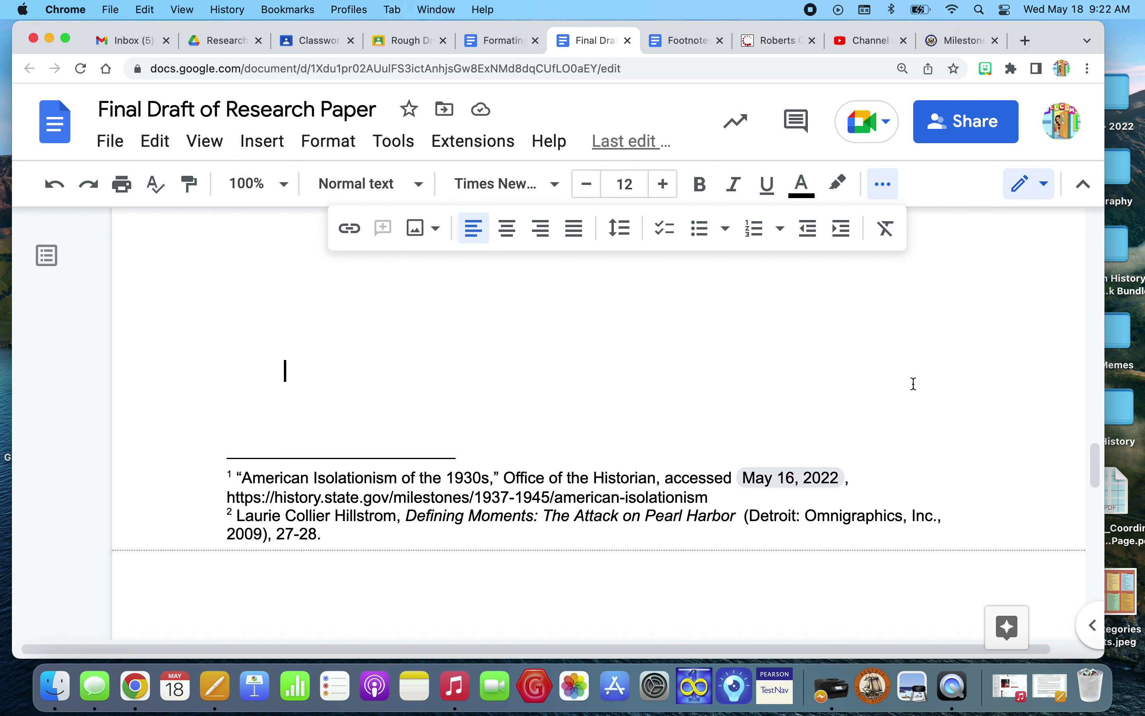